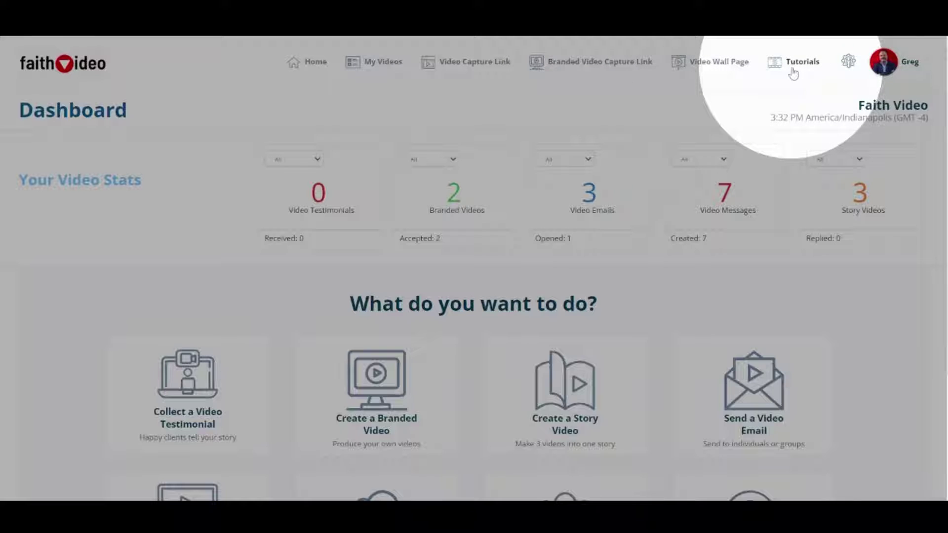
# Open the account options and scroll over the dashboard
pyautogui.click(886, 66)
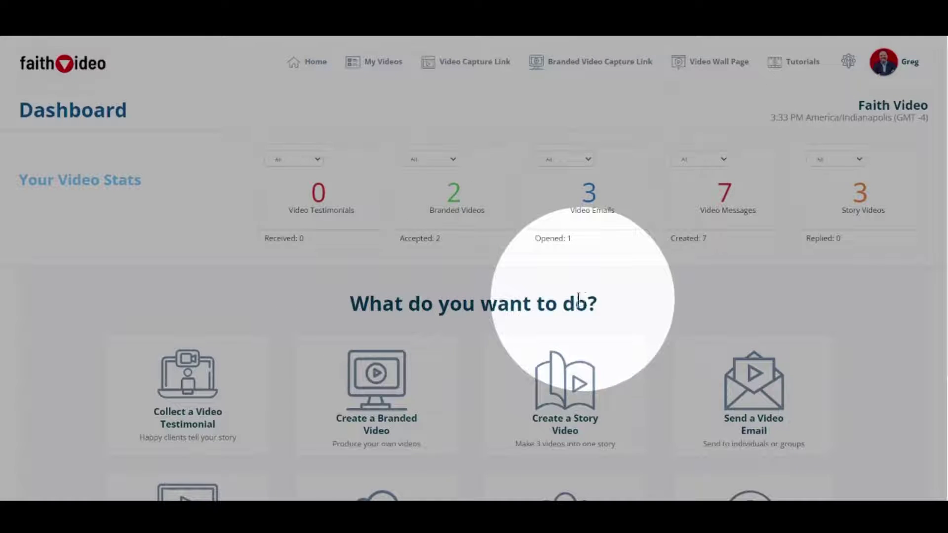
pyautogui.scroll(-2, 220, 271)
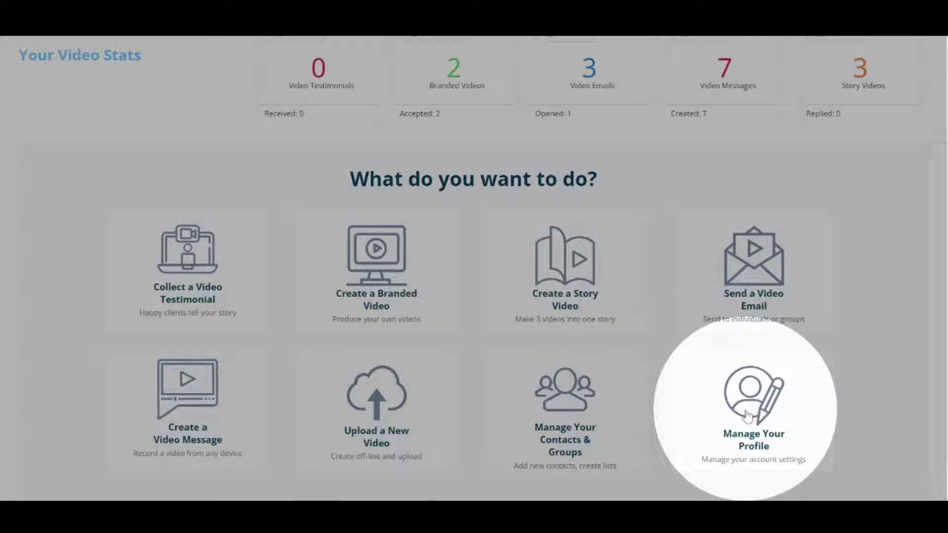
pyautogui.scroll(3, 290, 241)
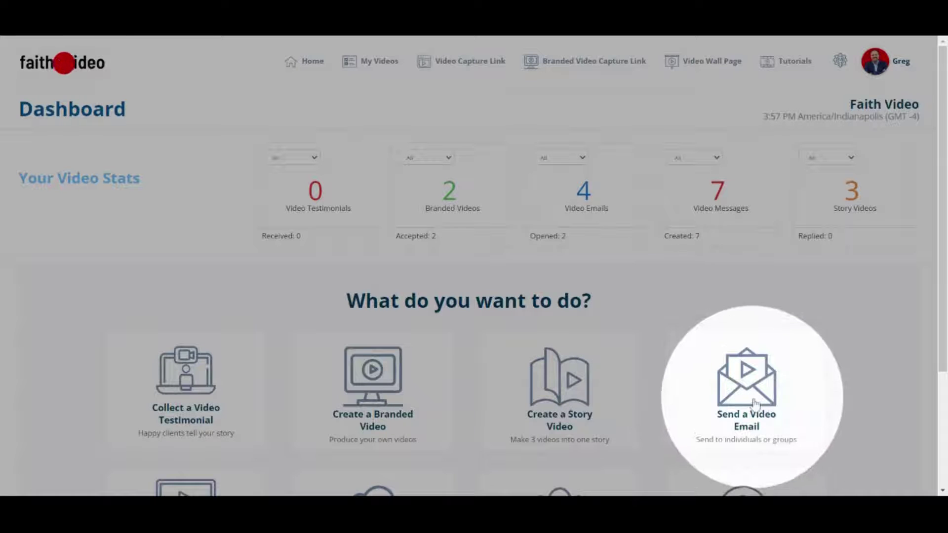
# Start a new video email and enter the recipient's first name and e-mail address
pyautogui.click(754, 404)
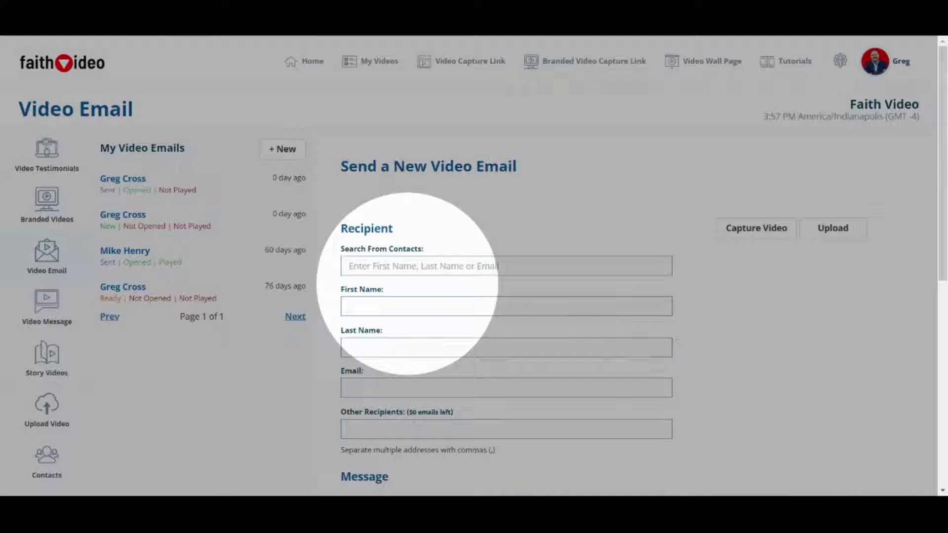
pyautogui.scroll(-1, 420, 311)
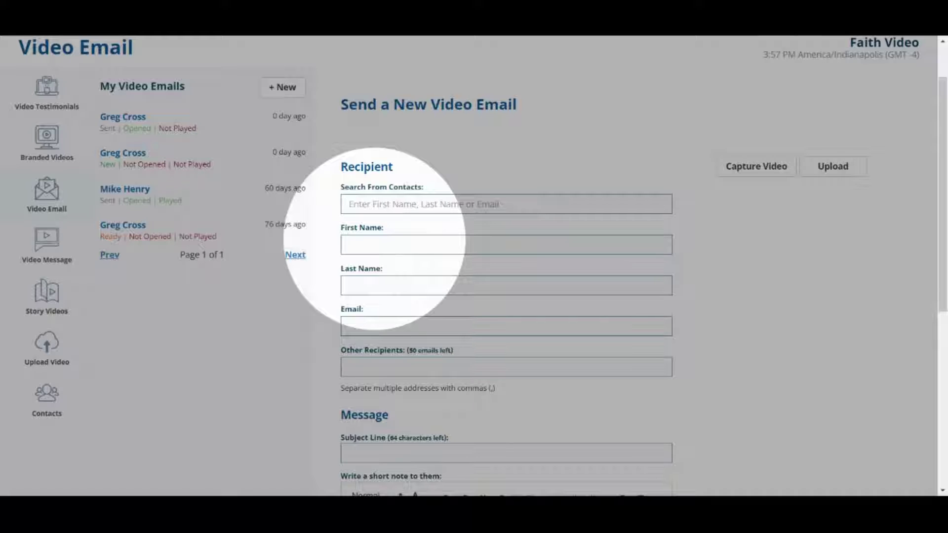
pyautogui.click(374, 240)
pyautogui.scroll(-1, 375, 239)
pyautogui.press('Tab')
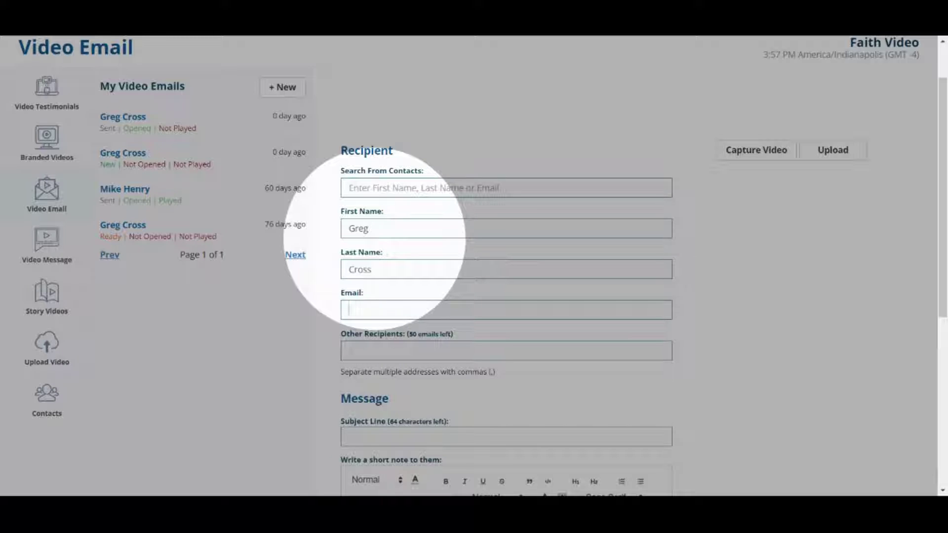
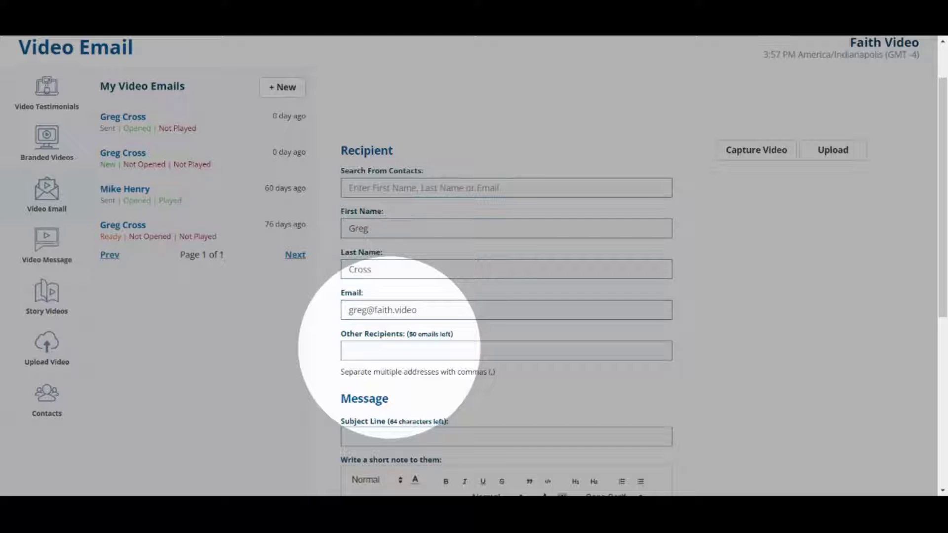
pyautogui.moveTo(407, 334); pyautogui.dragTo(458, 340)
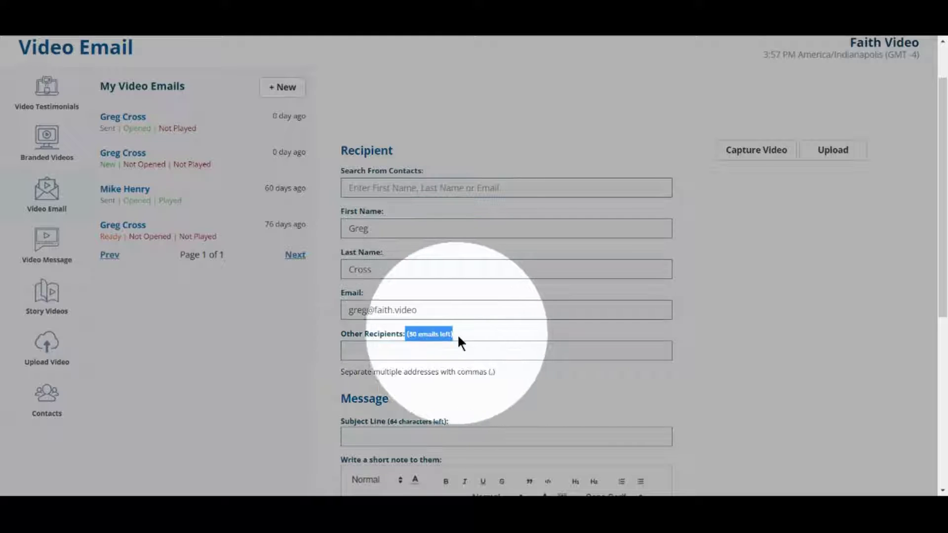
pyautogui.click(345, 349)
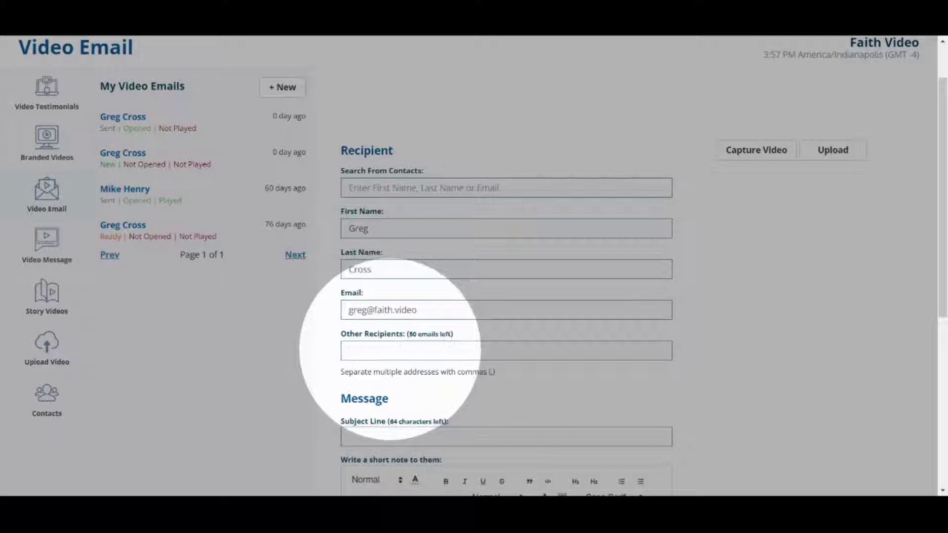
pyautogui.moveTo(456, 372); pyautogui.dragTo(488, 375)
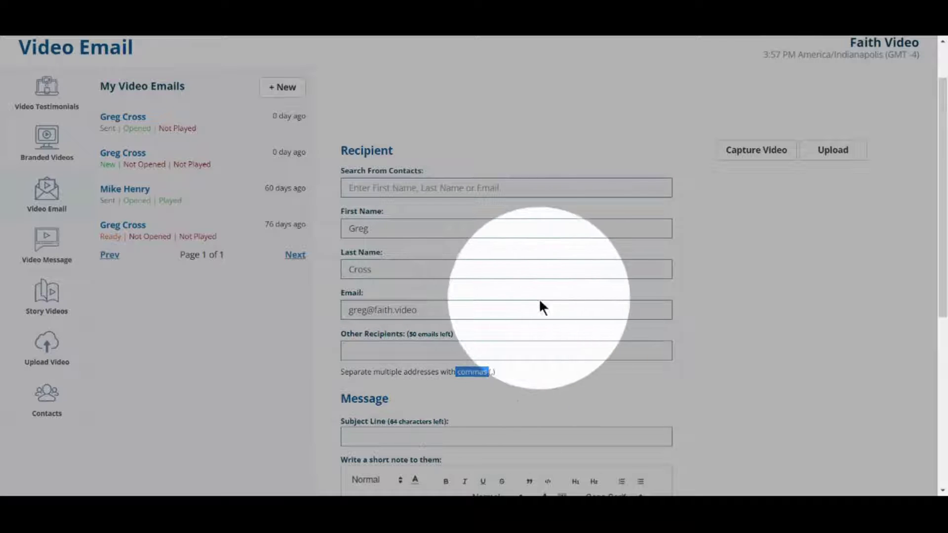
pyautogui.scroll(-3, 538, 297)
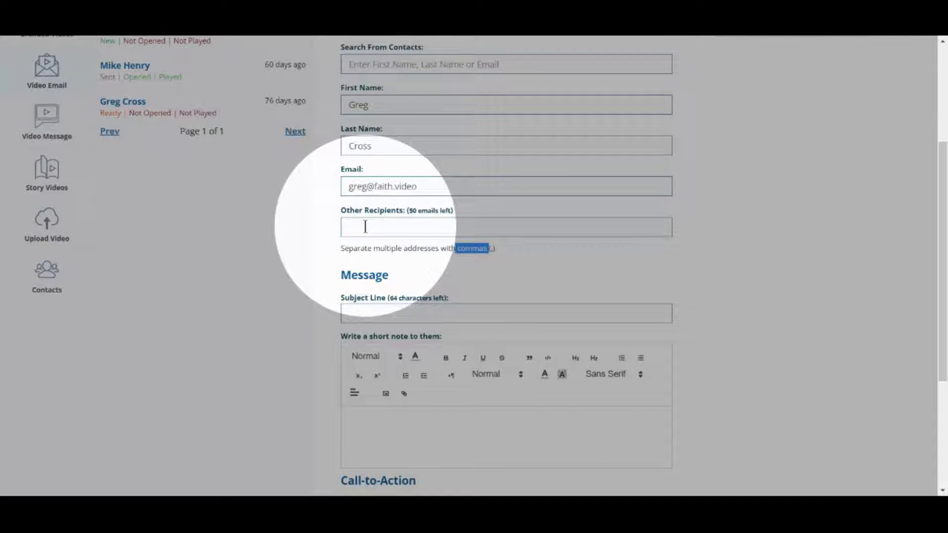
# Enter the subject line '[Video Message] from' followed by the pastor's name
pyautogui.scroll(-1, 578, 205)
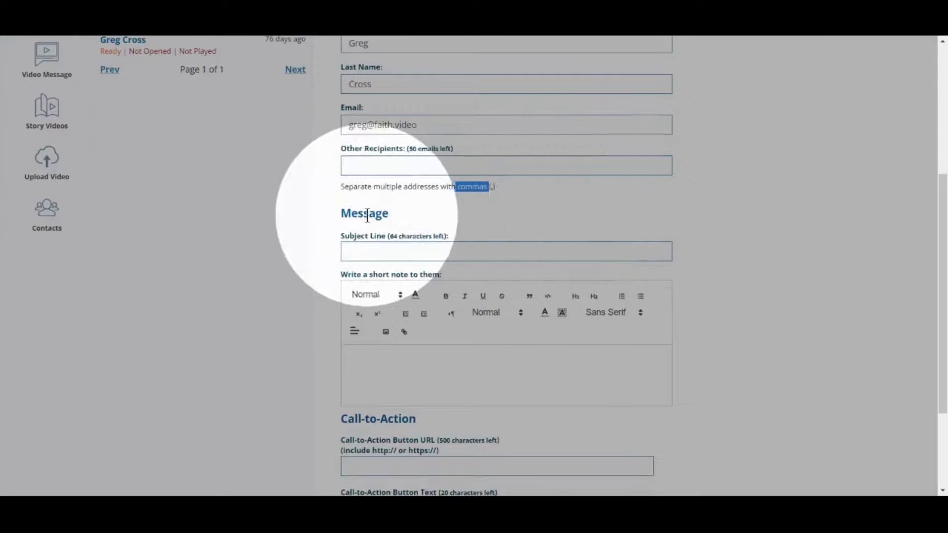
pyautogui.click(366, 251)
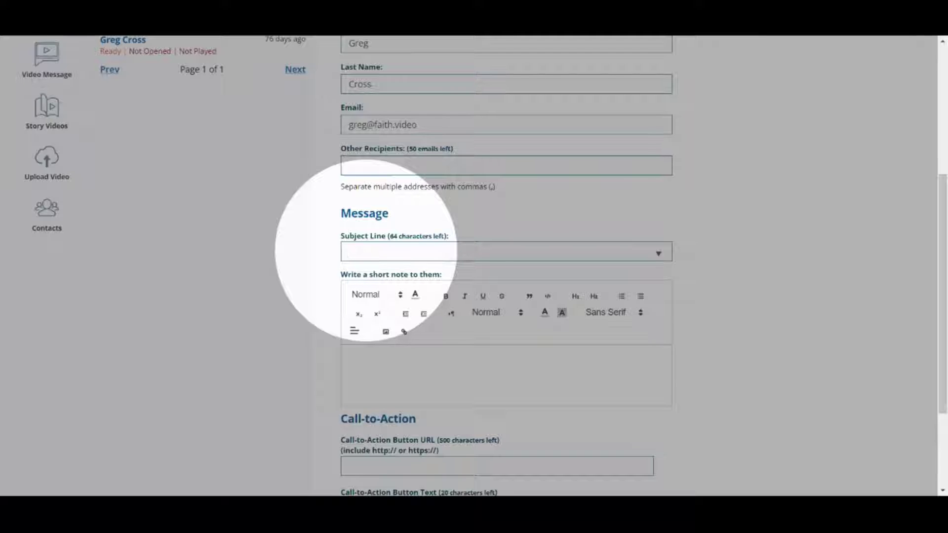
pyautogui.click(350, 252)
pyautogui.write('Video Message] from')
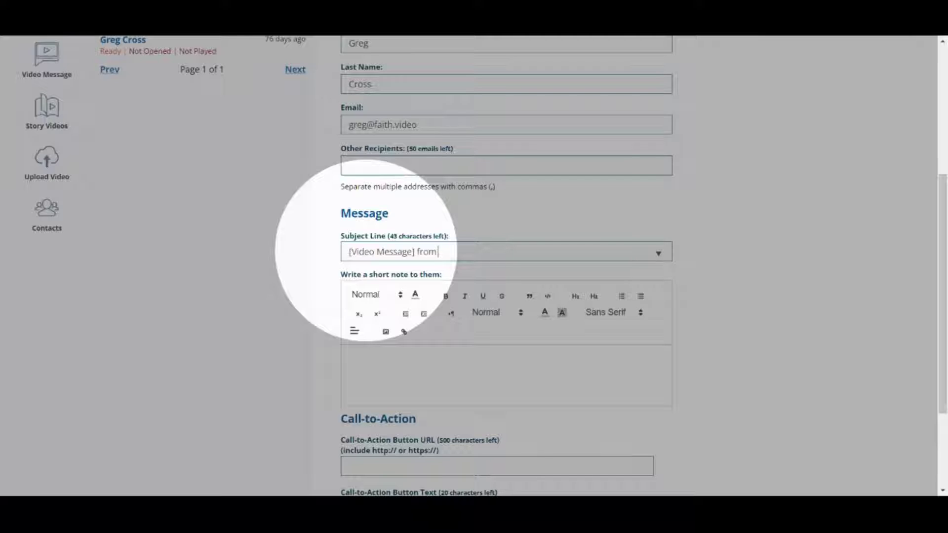
pyautogui.write(' Pastor Steve')
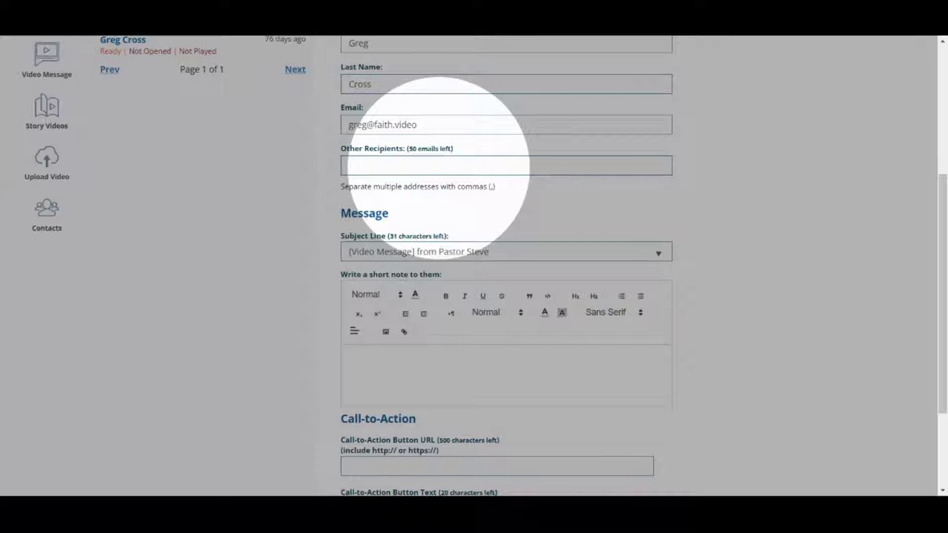
# Write a greeting from the pastor thanking the visitor for coming to Faith Church this past Sunday
pyautogui.scroll(-3, 393, 185)
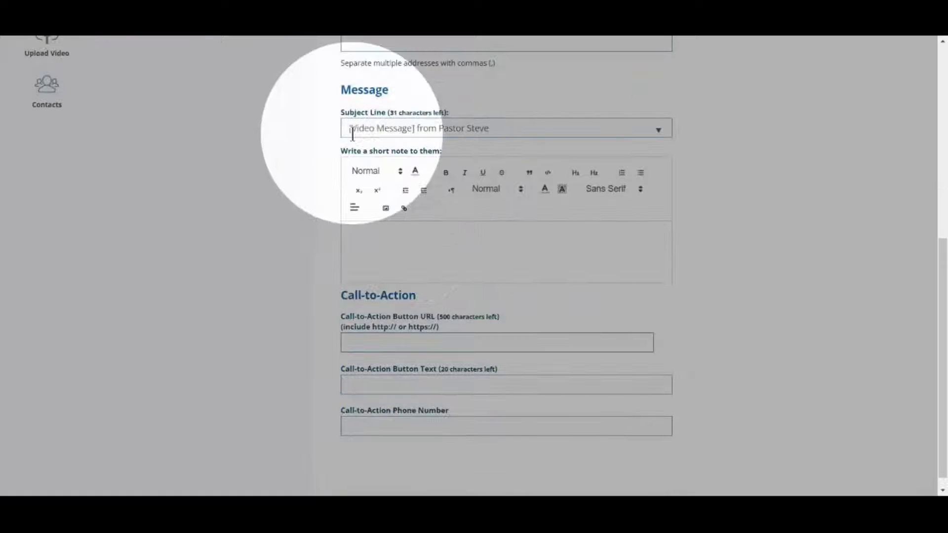
pyautogui.click(386, 236)
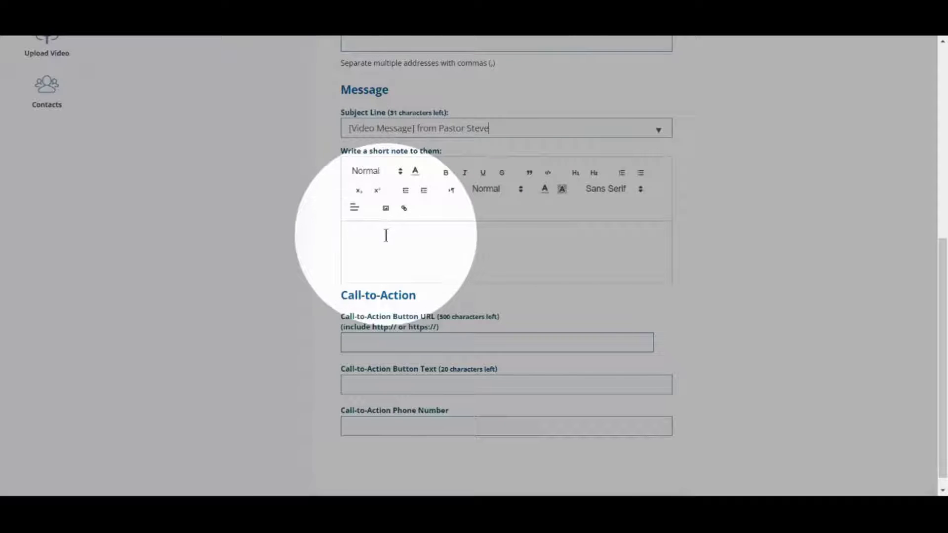
pyautogui.write('Hey ')
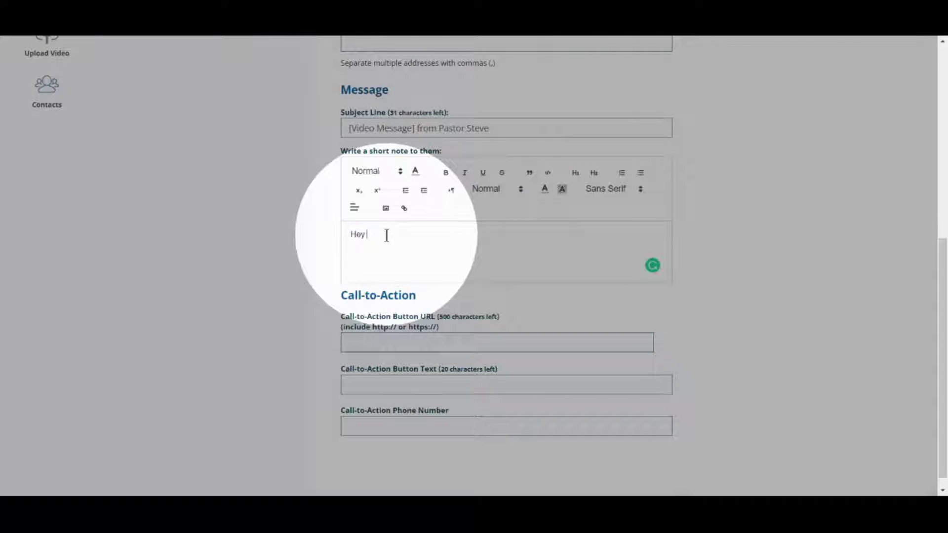
pyautogui.write('There!  ')
pyautogui.write('This is Pas')
pyautogui.write('tor Steve')
pyautogui.write(' ... than')
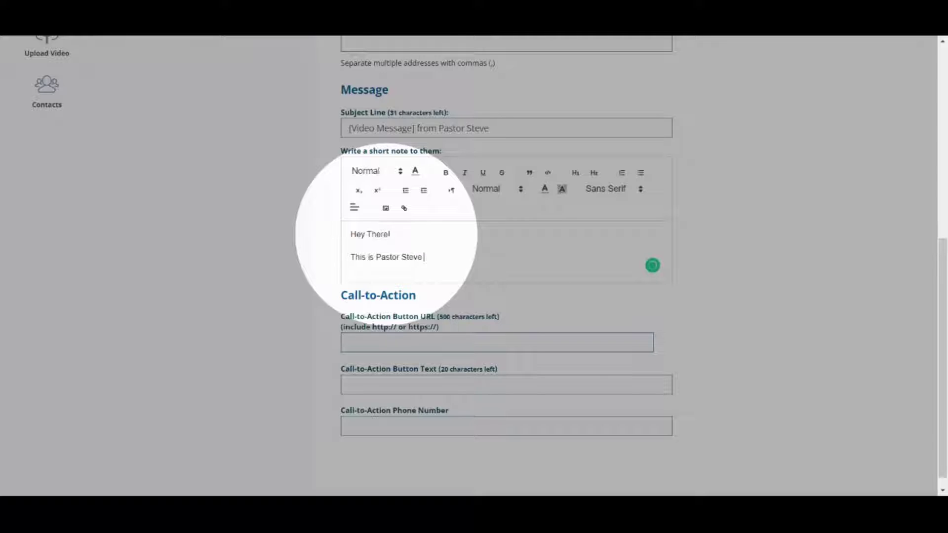
pyautogui.write('ks for visting Faith Church thius')
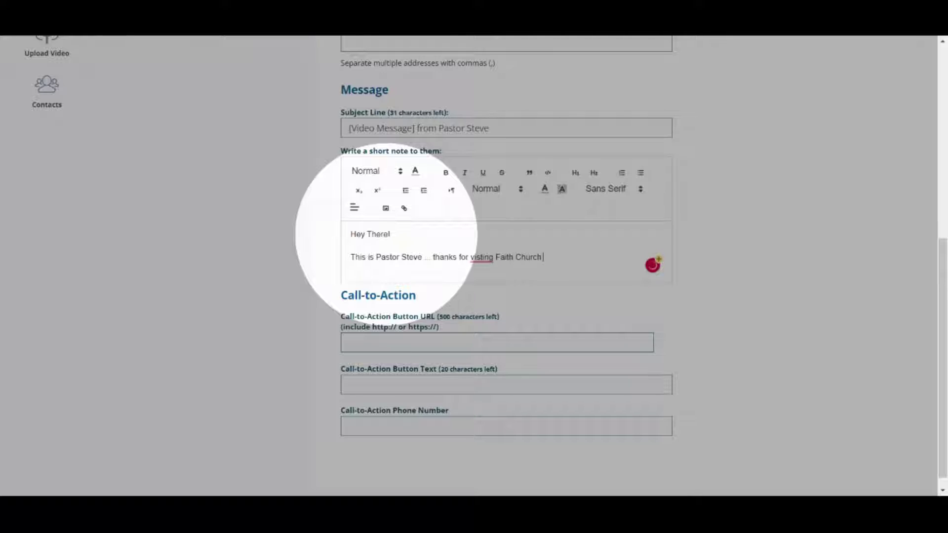
pyautogui.press('BackSpace')
pyautogui.press('BackSpace')
pyautogui.press('BackSpace')
pyautogui.write('is past Sunday!')
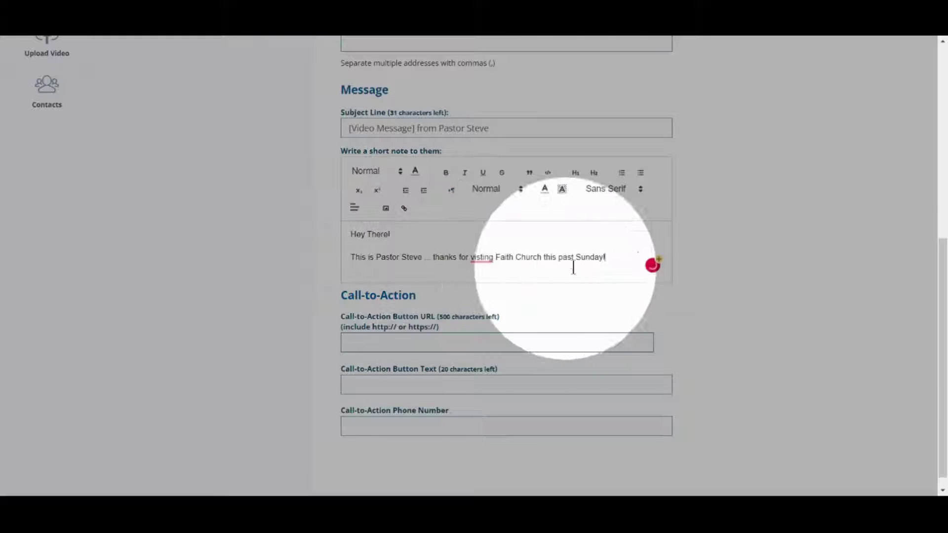
pyautogui.moveTo(481, 260)
pyautogui.click(493, 289)
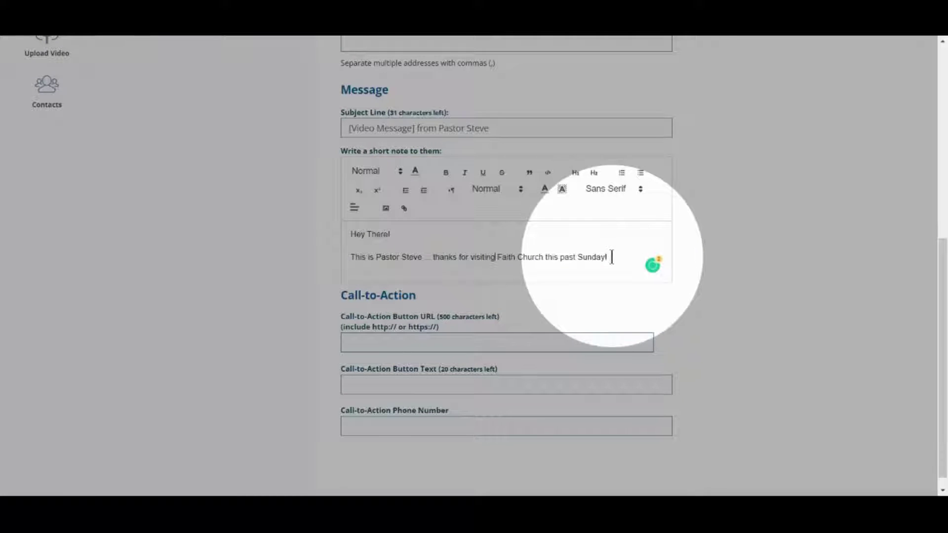
# Finish the note with 'Watch my welcome video', fixing typos along the way
pyautogui.write('Watch my welceom')
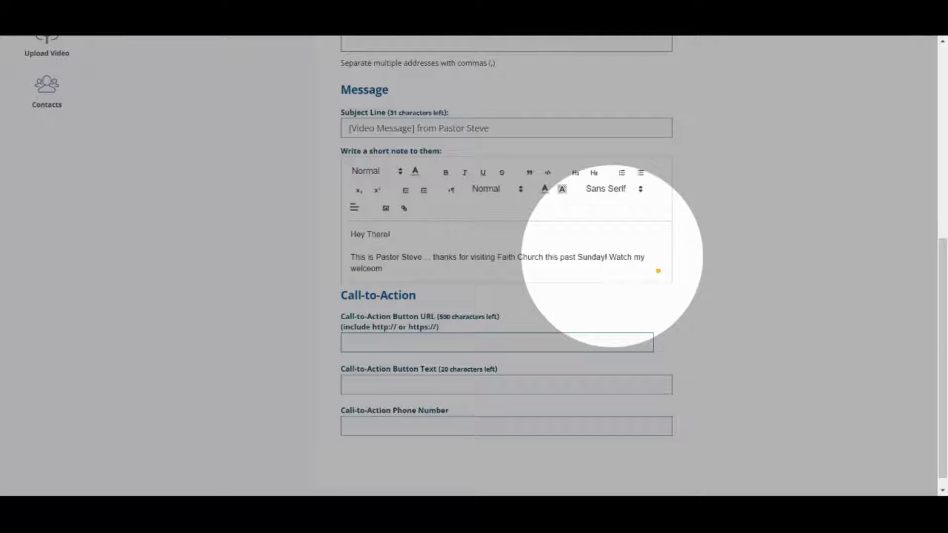
pyautogui.press('BackSpace')
pyautogui.press('BackSpace')
pyautogui.press('BackSpace')
pyautogui.write('omed')
pyautogui.press('BackSpace')
pyautogui.press('BackSpace')
pyautogui.press('BackSpace')
pyautogui.write('me video')
pyautogui.scroll(-1, 339, 243)
pyautogui.click(440, 372)
pyautogui.click(388, 337)
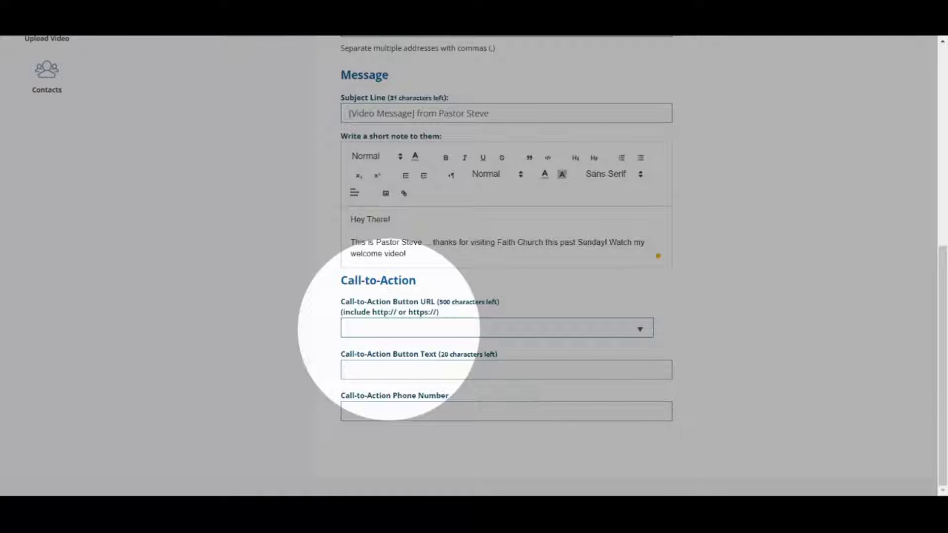
pyautogui.click(388, 328)
pyautogui.write('https://faith.video')
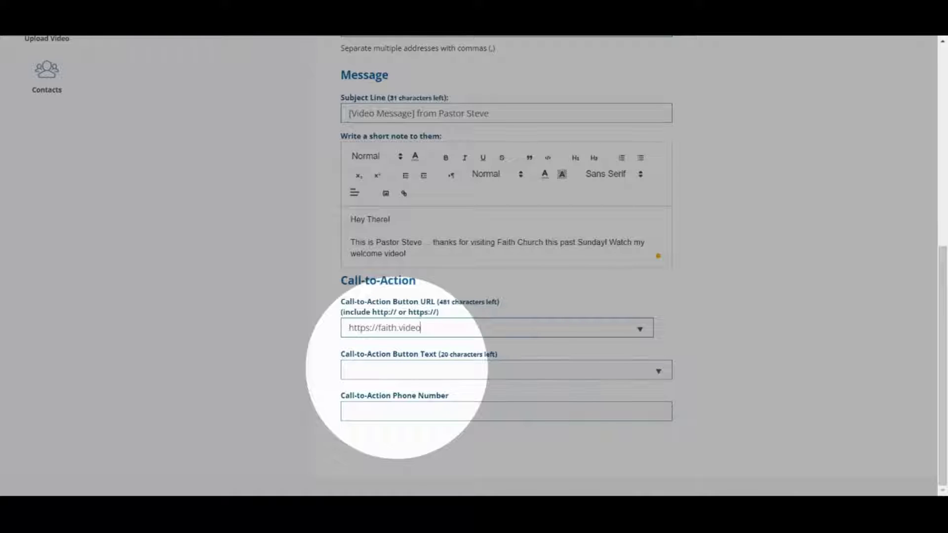
pyautogui.click(397, 369)
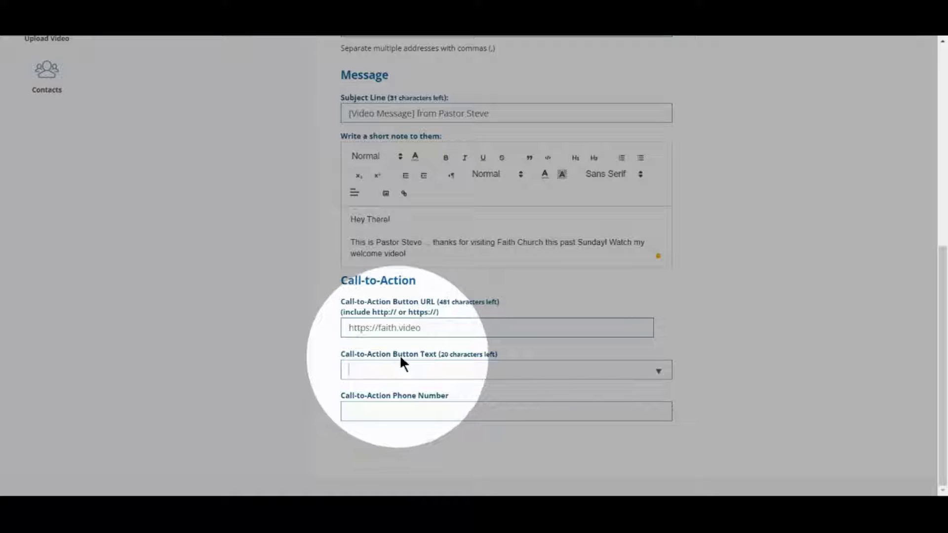
pyautogui.write('Faith Video Website')
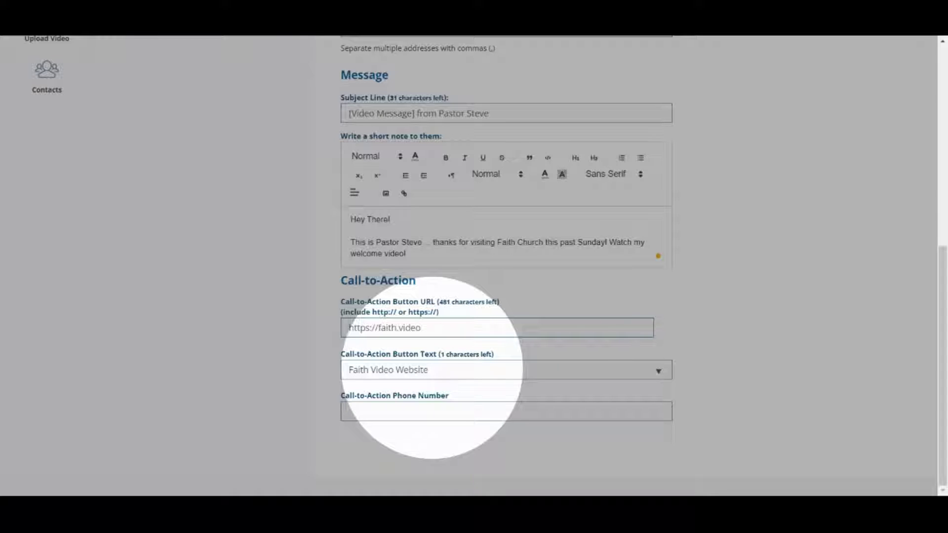
# Fill in the call-to-action phone number
pyautogui.click(398, 413)
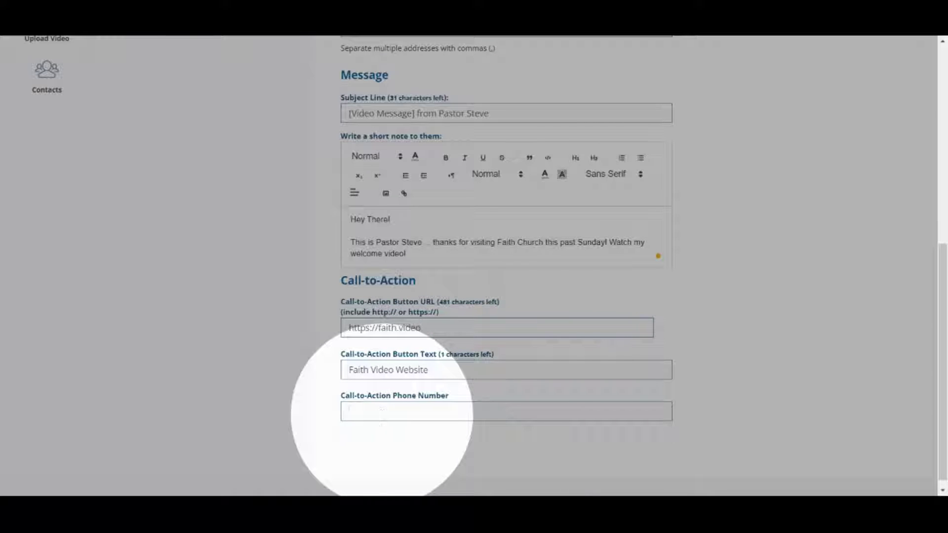
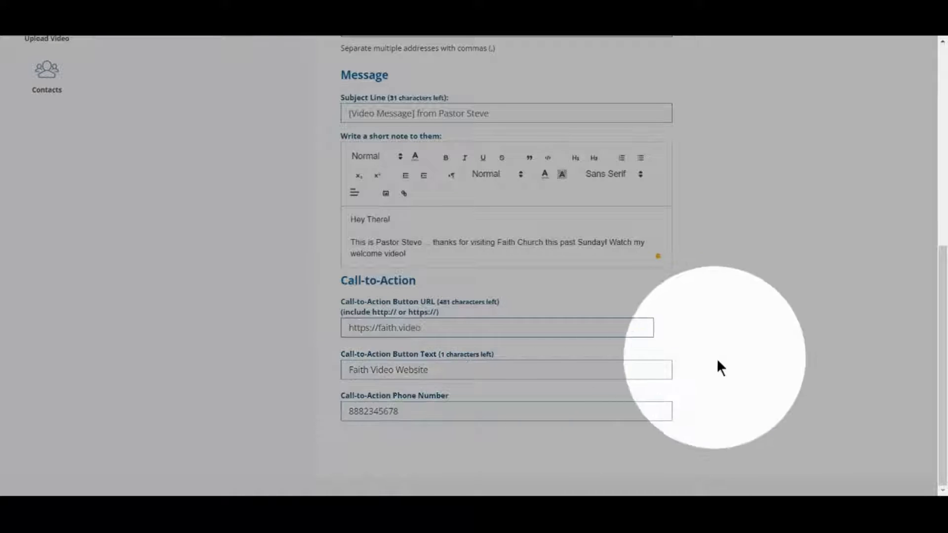
# Return to the top of the form and launch Capture Video for the webcam
pyautogui.scroll(8, 760, 345)
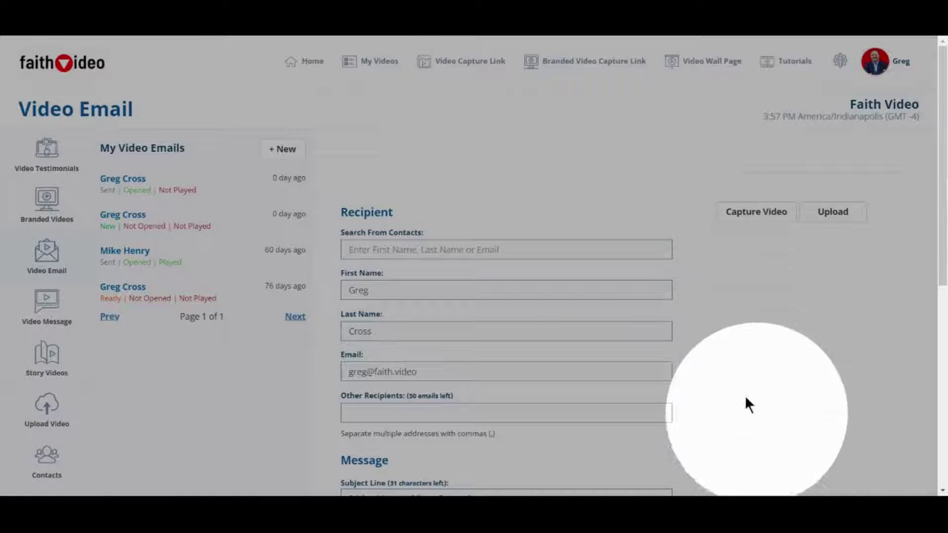
pyautogui.click(740, 222)
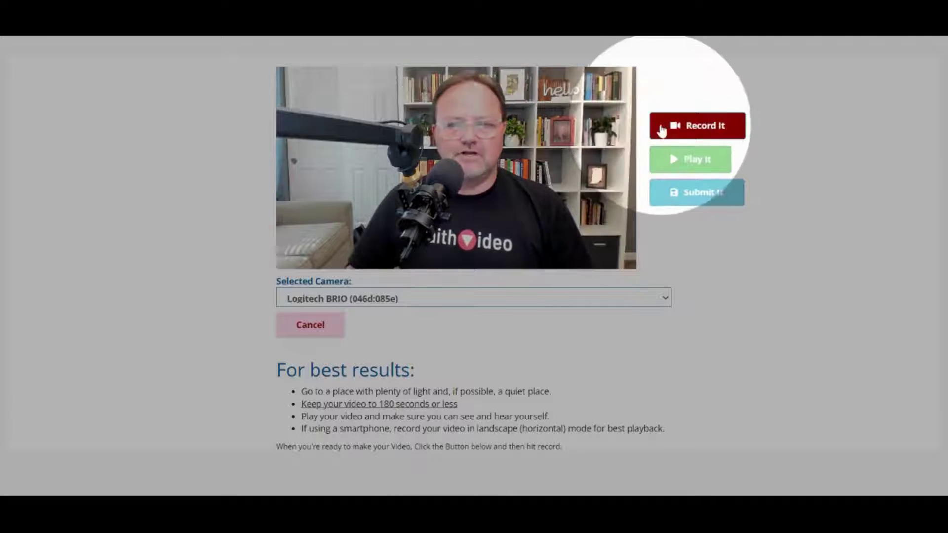
# Record a webcam clip, play it back to review it, then submit it
pyautogui.click(684, 129)
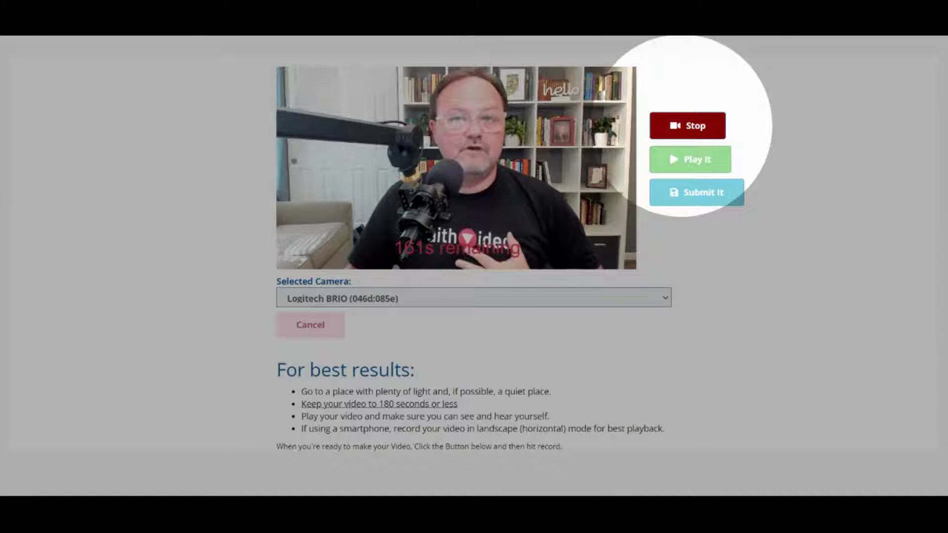
pyautogui.click(691, 130)
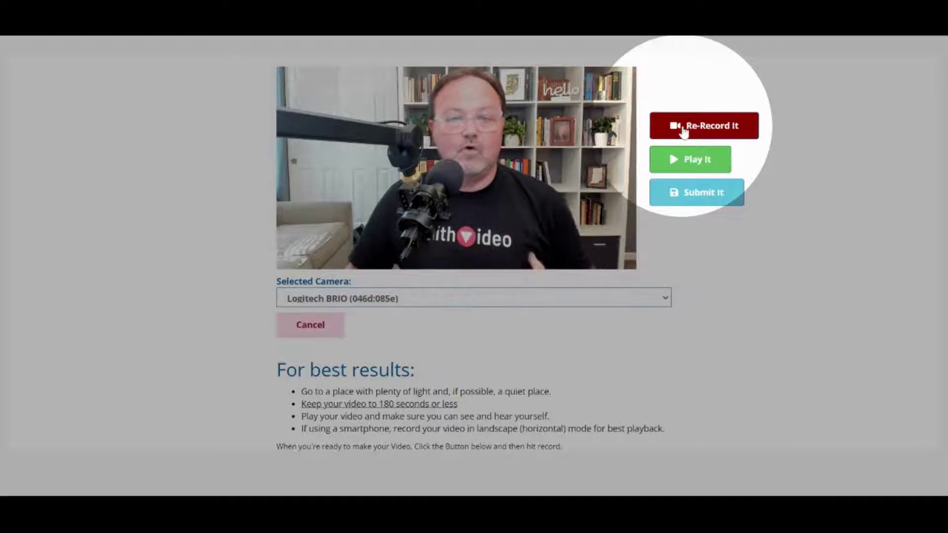
pyautogui.click(696, 165)
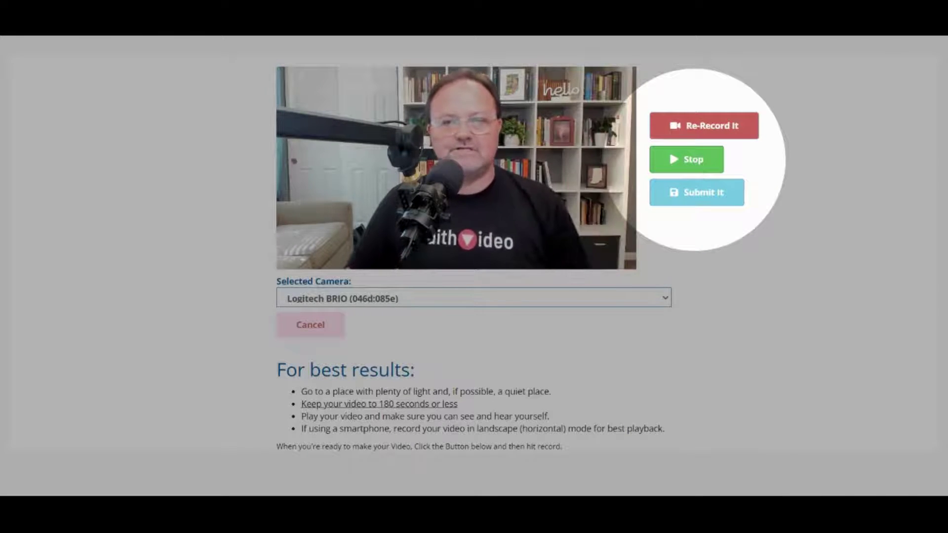
pyautogui.click(697, 165)
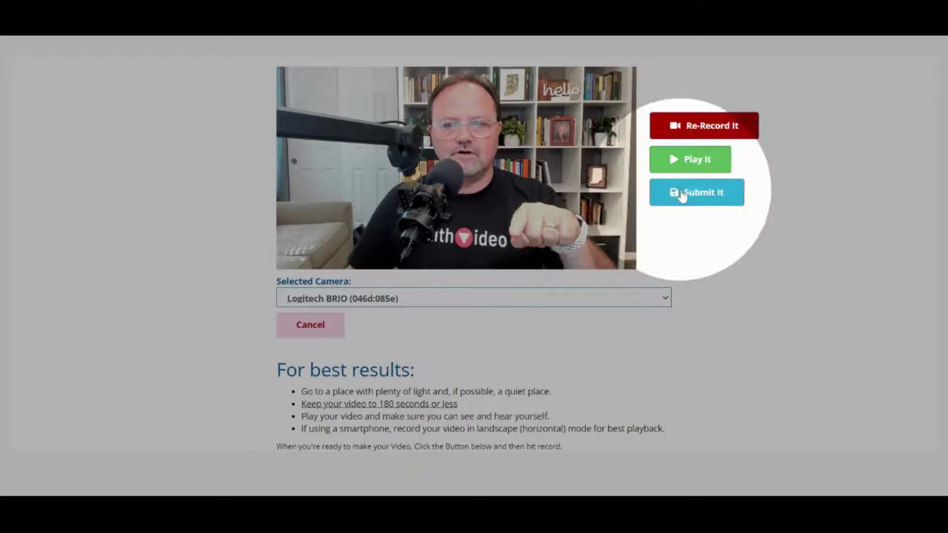
pyautogui.click(682, 196)
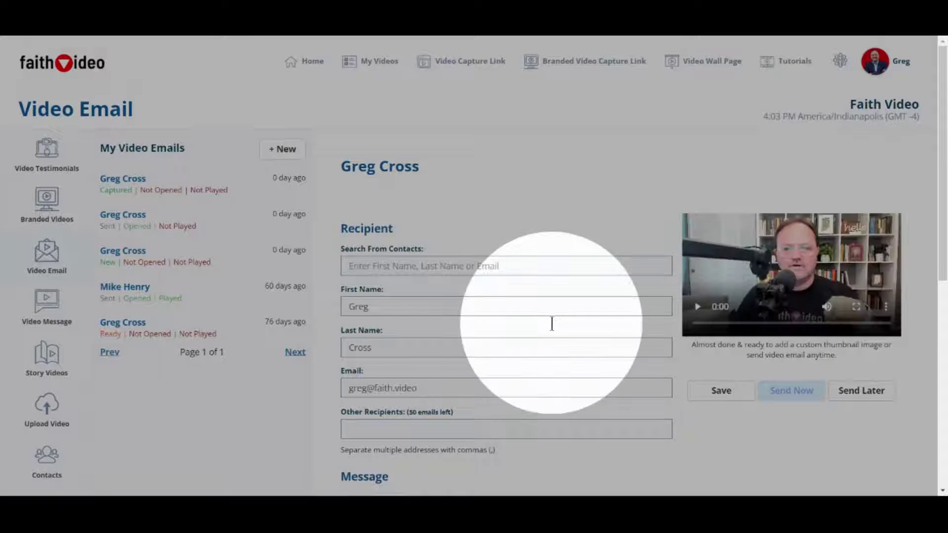
# Save the finished video email with Send Later
pyautogui.scroll(-3, 549, 322)
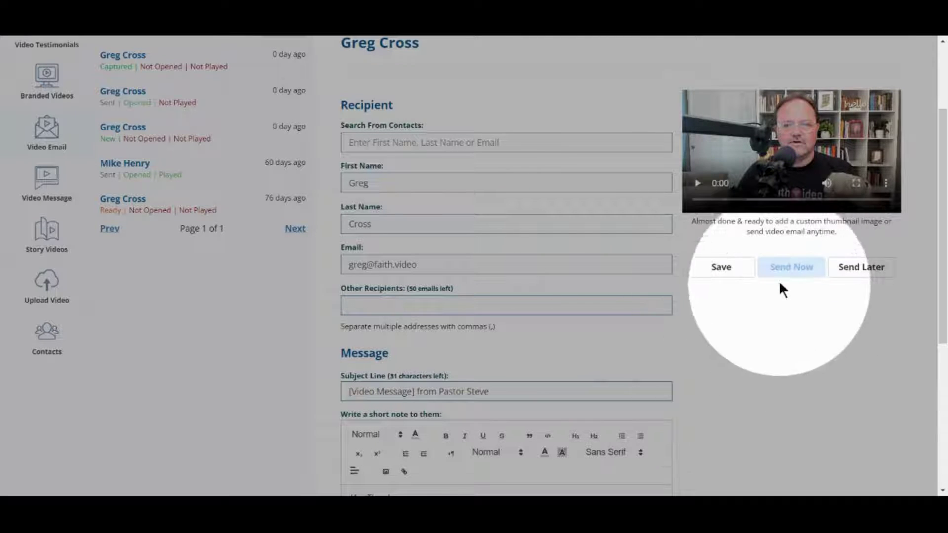
pyautogui.click(861, 267)
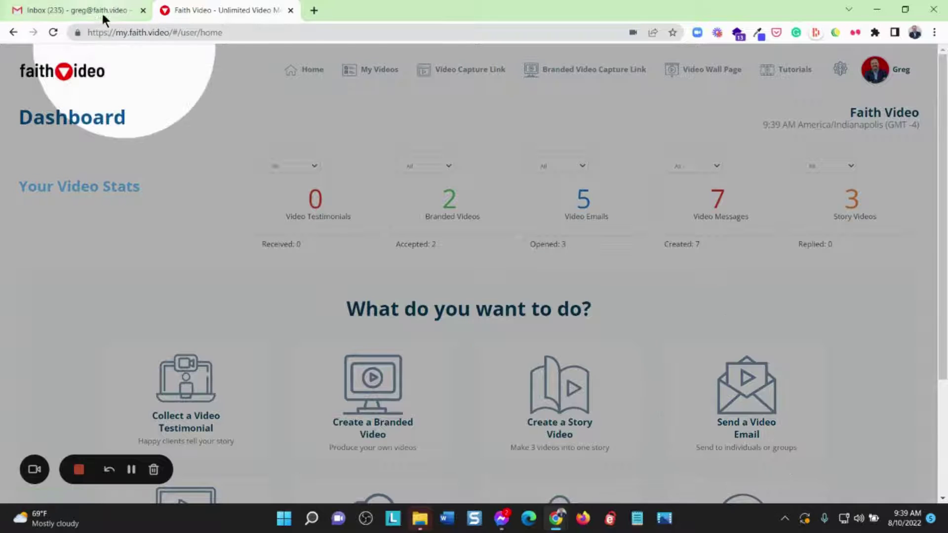
# Open the received video message email in Gmail and scroll through its note and video thumbnail
pyautogui.click(93, 11)
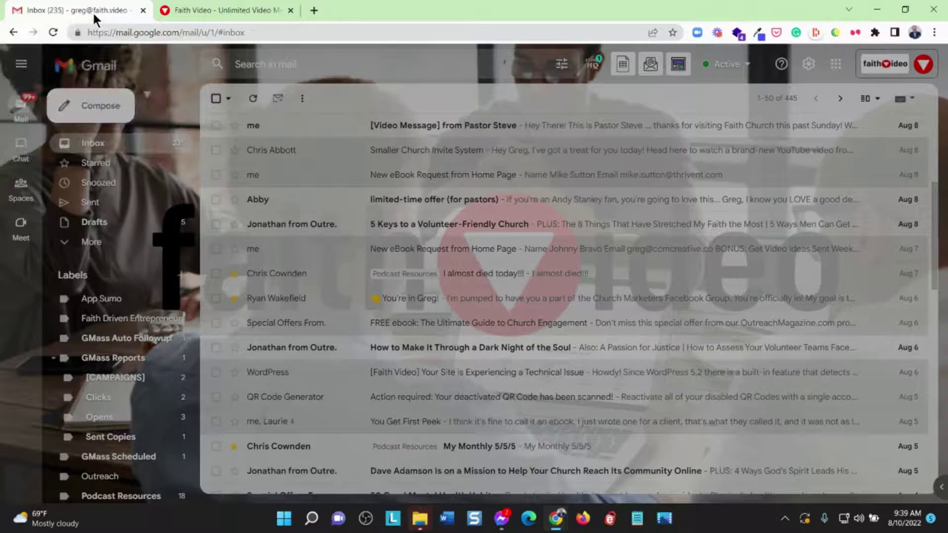
pyautogui.click(452, 129)
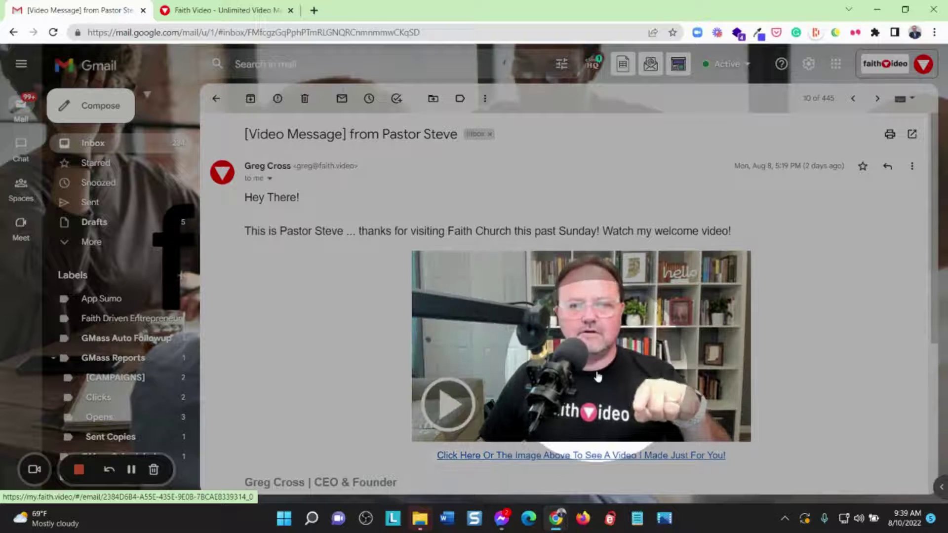
pyautogui.scroll(-3, 582, 380)
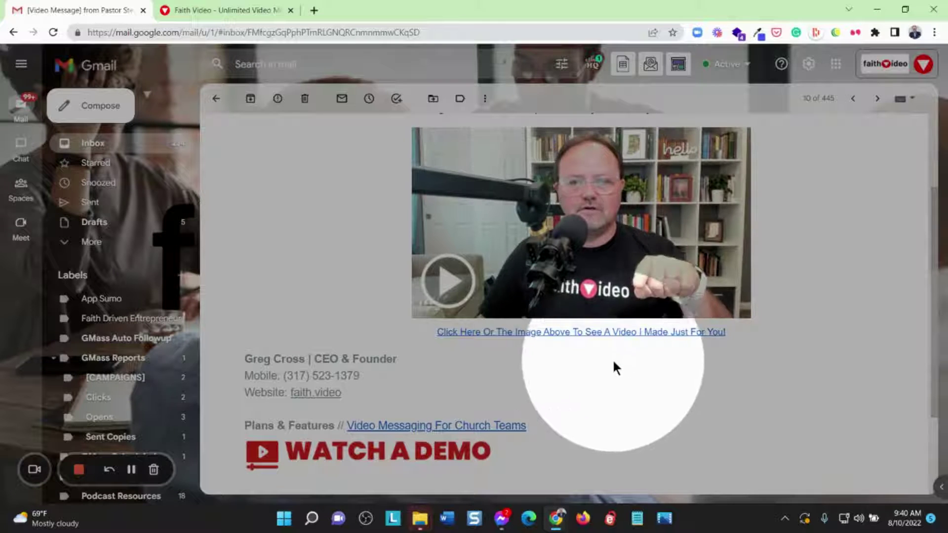
pyautogui.scroll(-1, 625, 350)
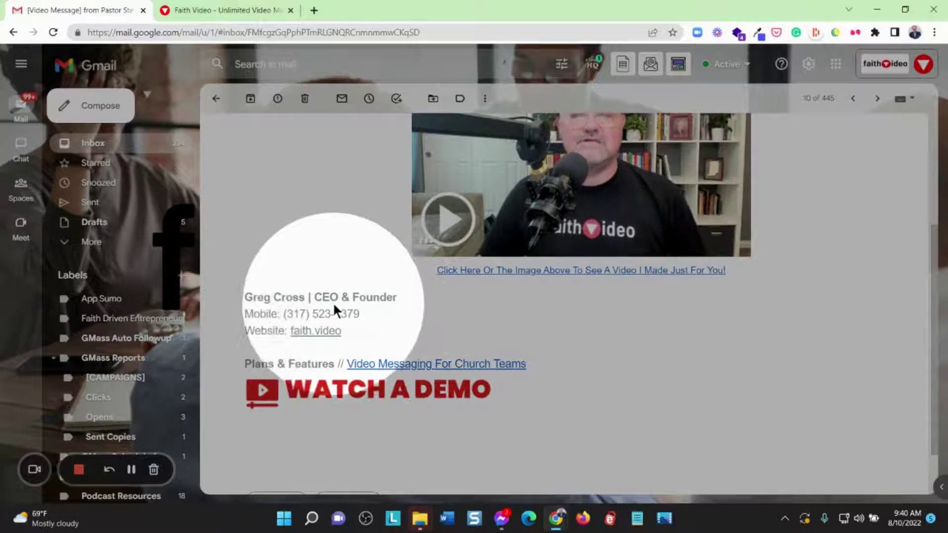
pyautogui.scroll(4, 331, 308)
pyautogui.scroll(-1, 333, 328)
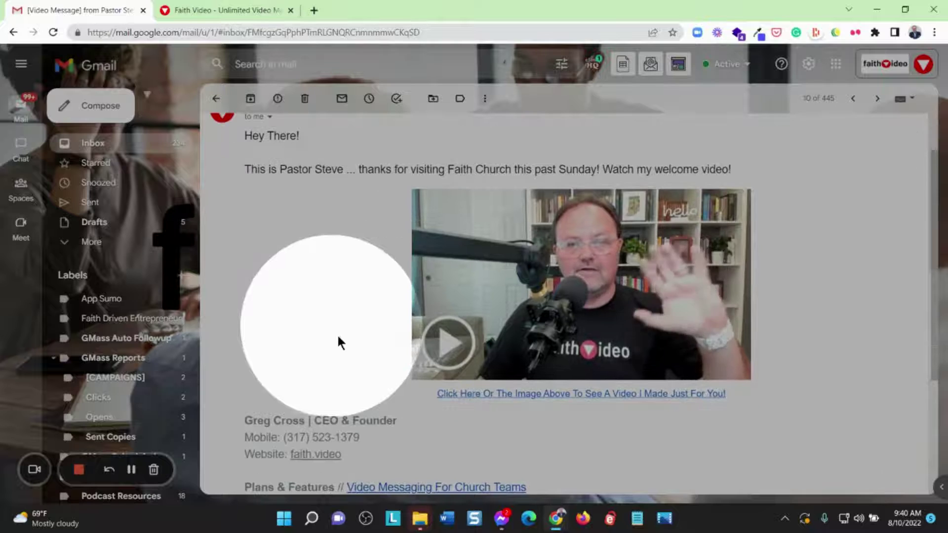
# Open the video's landing page from the email, play and pause it, then return to the dashboard
pyautogui.click(449, 352)
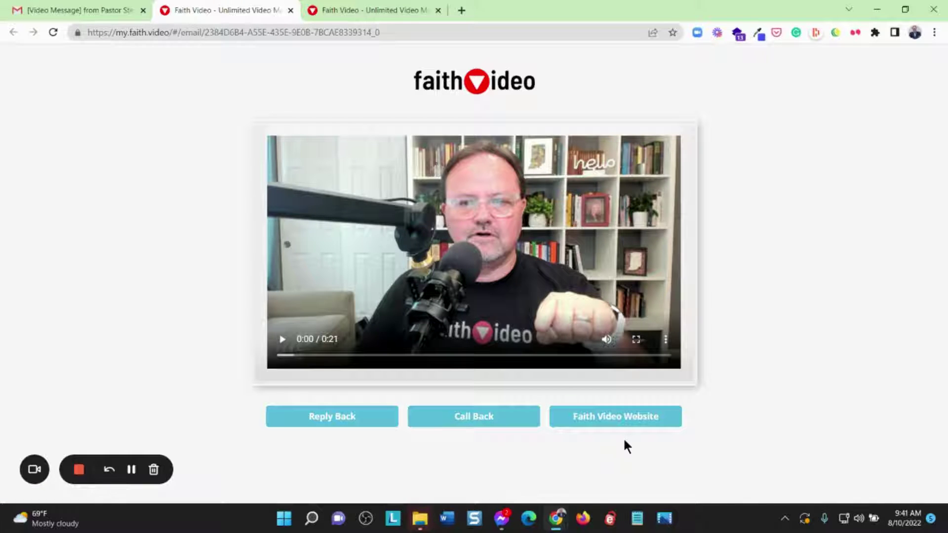
pyautogui.click(284, 342)
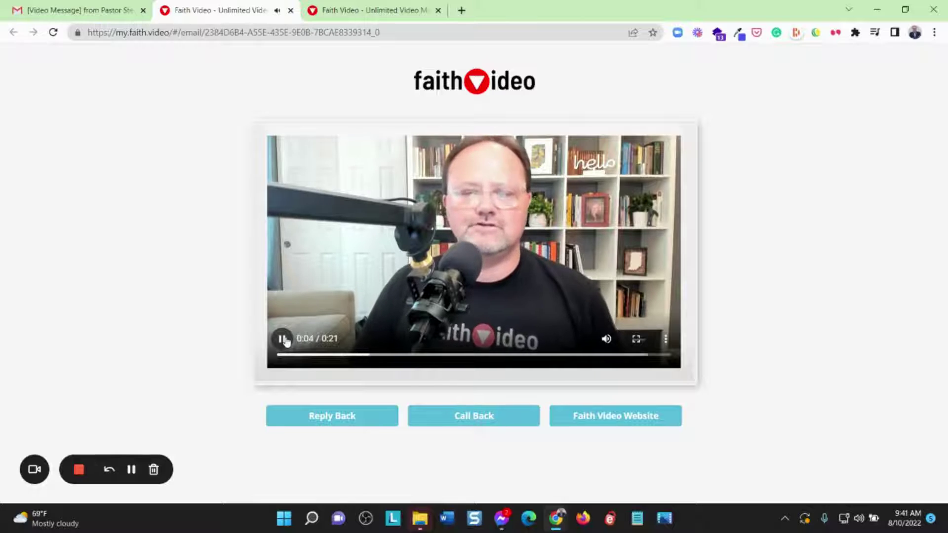
pyautogui.click(284, 340)
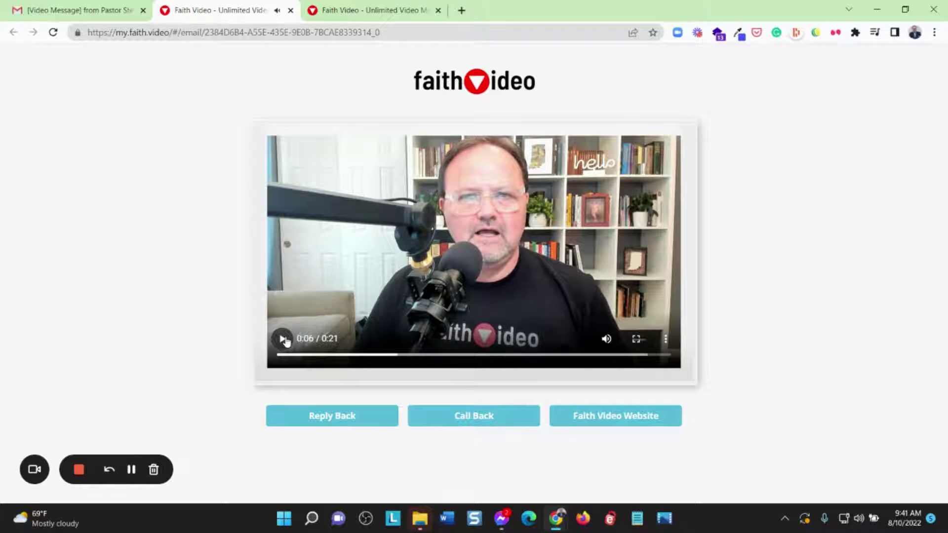
pyautogui.click(359, 11)
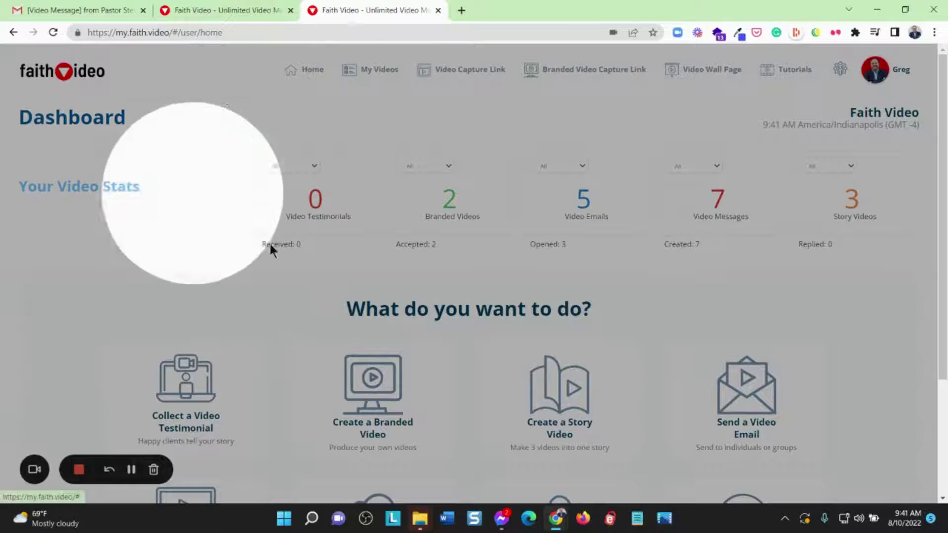
# Open the most recent sent video email to see its tracking: 4 plays, 10 opens
pyautogui.click(772, 398)
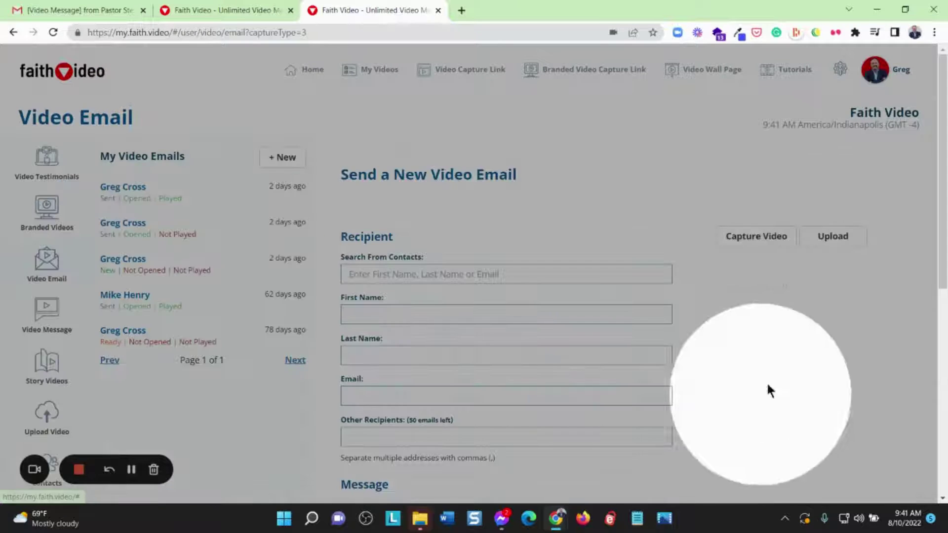
pyautogui.click(164, 191)
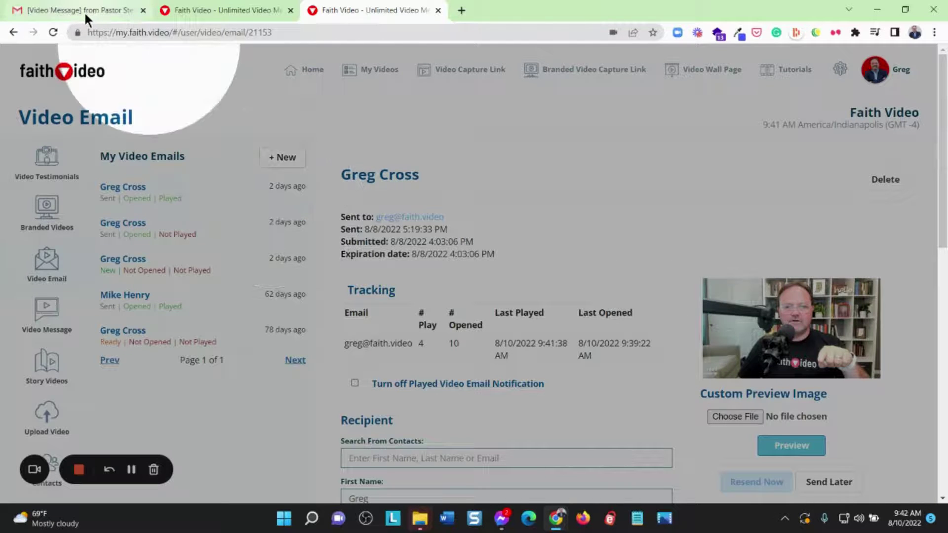
pyautogui.click(81, 8)
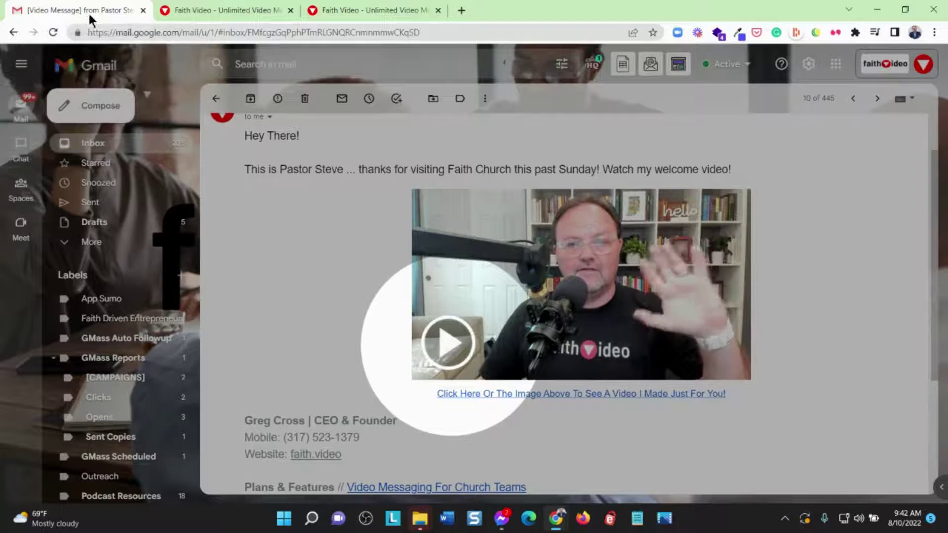
pyautogui.click(99, 144)
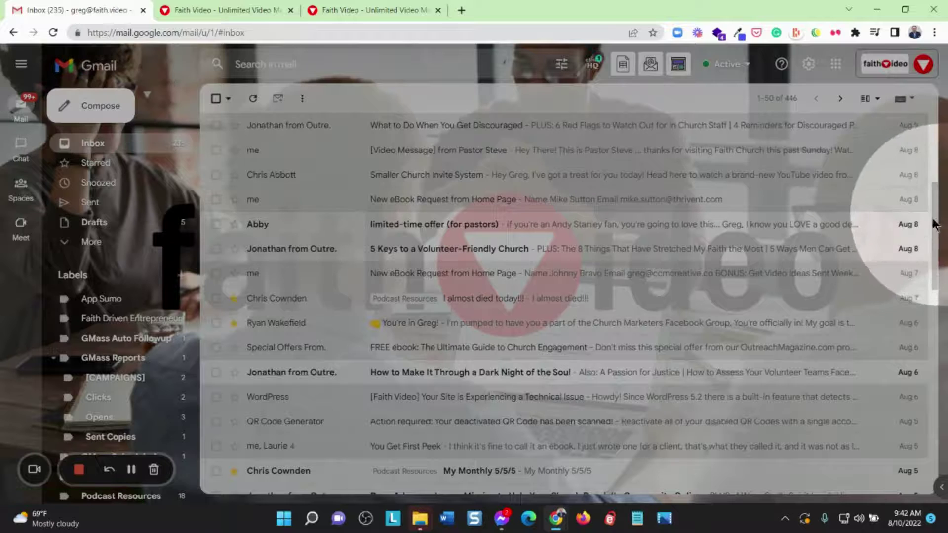
pyautogui.moveTo(937, 224); pyautogui.dragTo(935, 123)
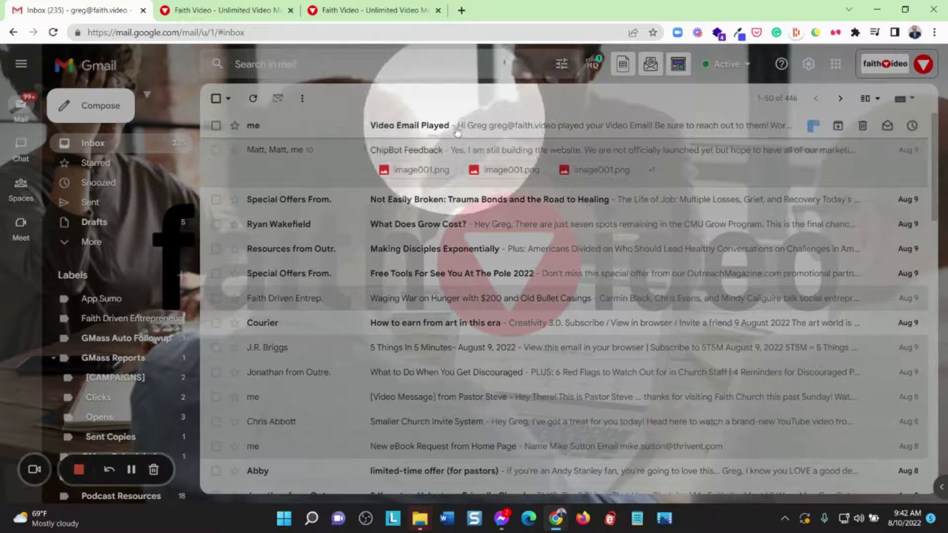
pyautogui.click(416, 127)
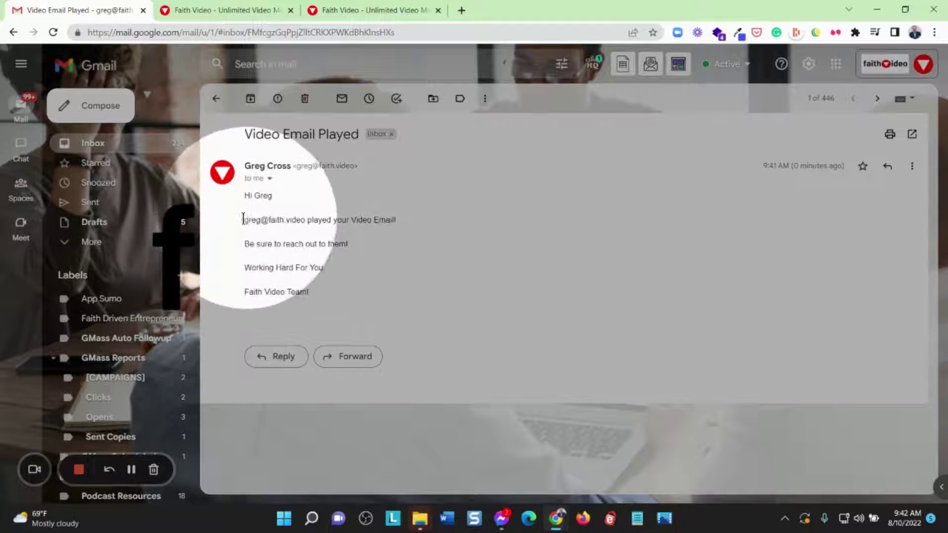
pyautogui.moveTo(243, 220); pyautogui.dragTo(310, 222)
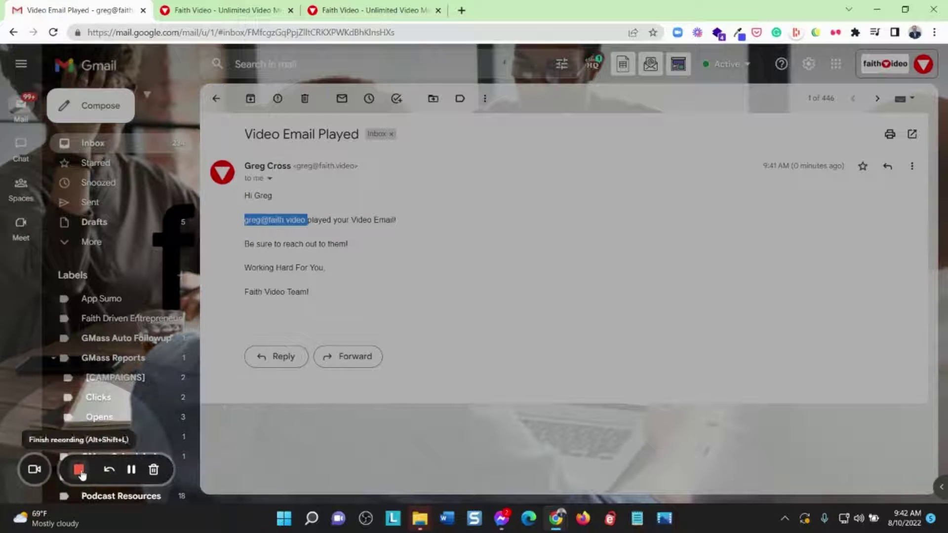
pyautogui.click(79, 470)
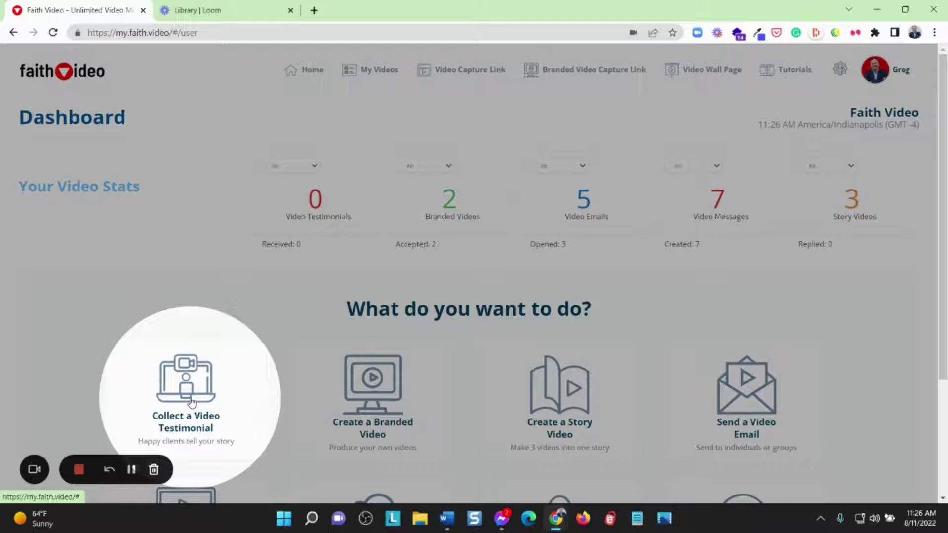
# Start a new video testimonial request and enter the recipient's email, first name and last name
pyautogui.click(191, 402)
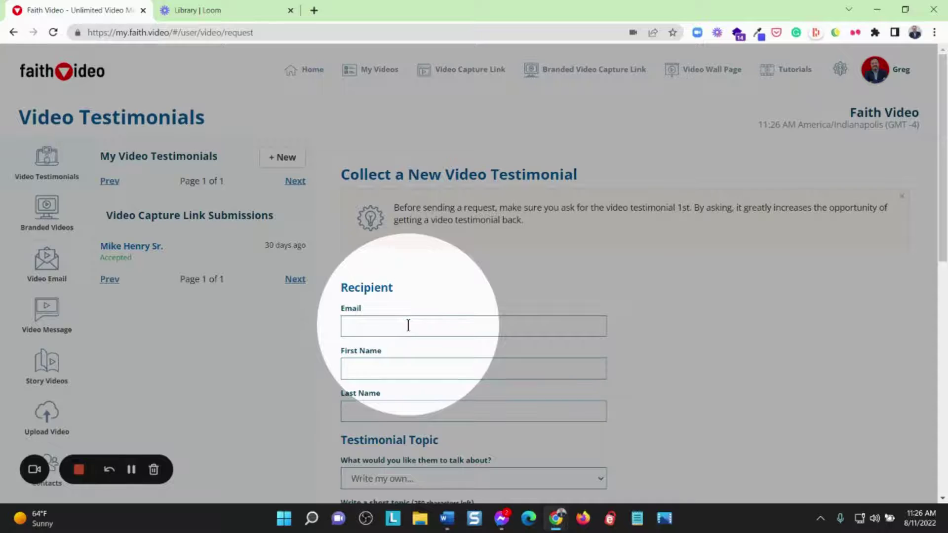
pyautogui.scroll(-1, 407, 325)
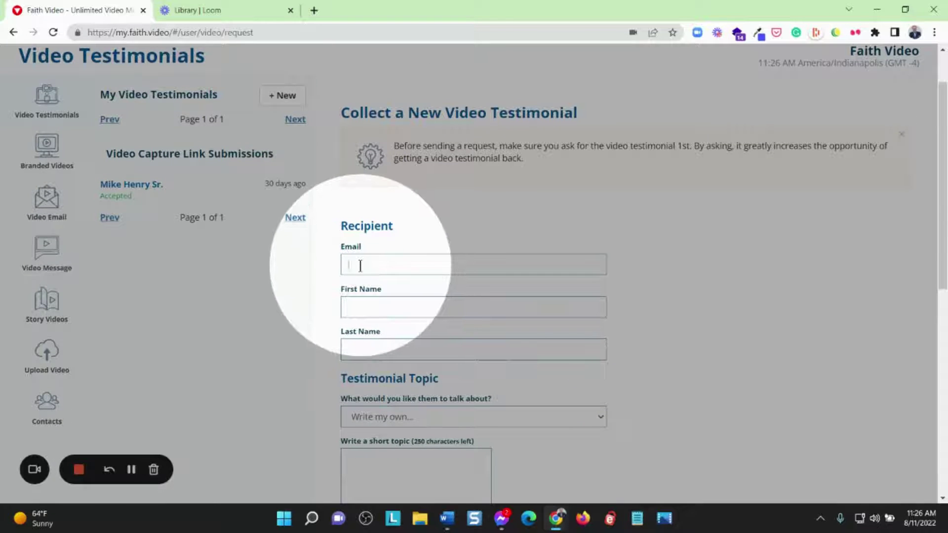
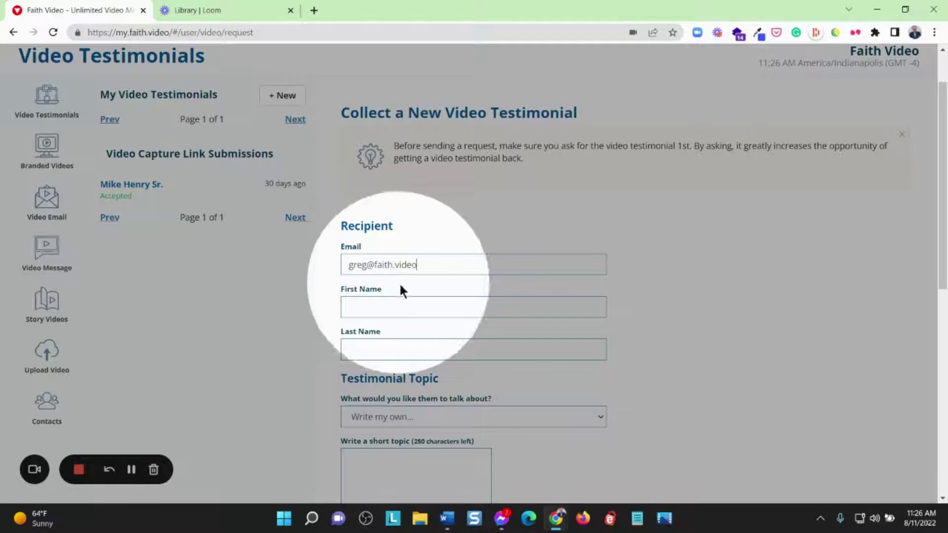
pyautogui.click(393, 309)
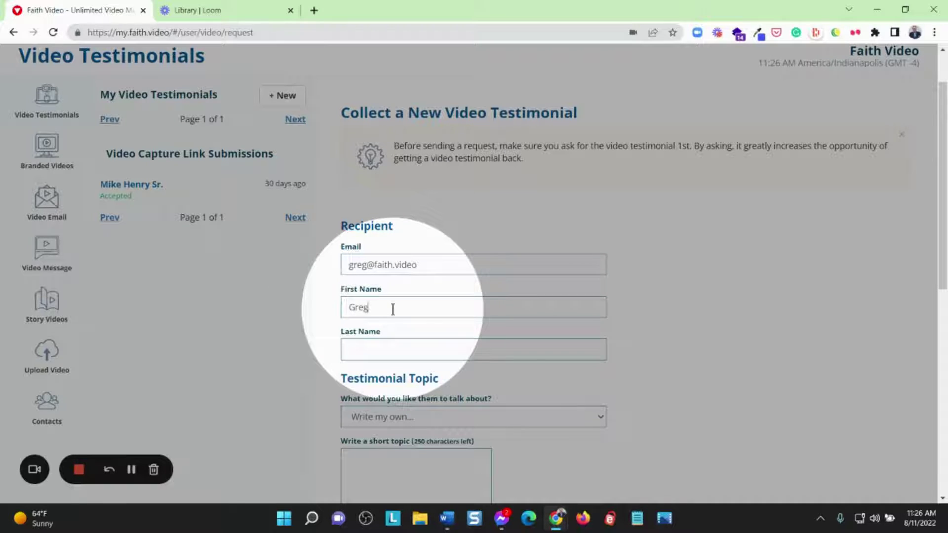
pyautogui.scroll(-3, 437, 276)
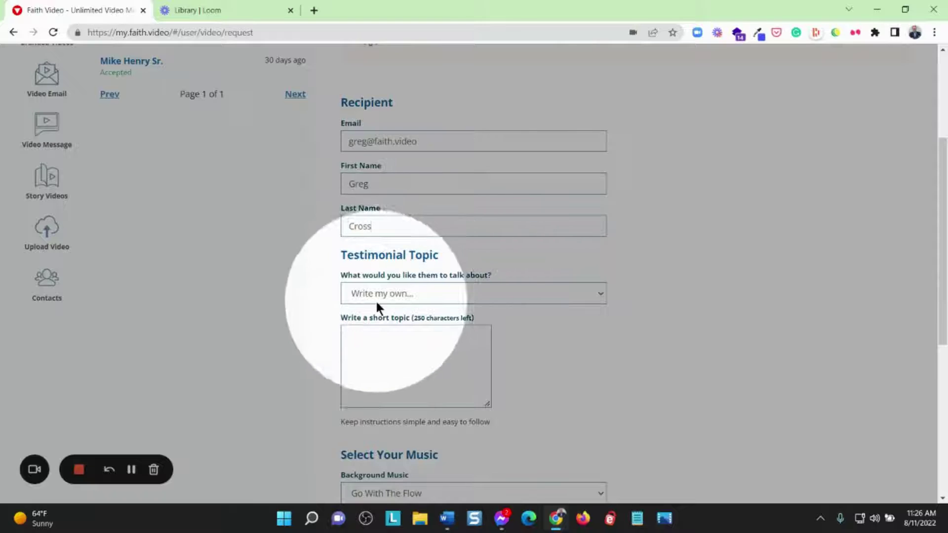
pyautogui.click(409, 293)
# Keep 'Write my own...' and enter the topic 'This is the box where you tell them what you want to share in a video.'
pyautogui.click(628, 299)
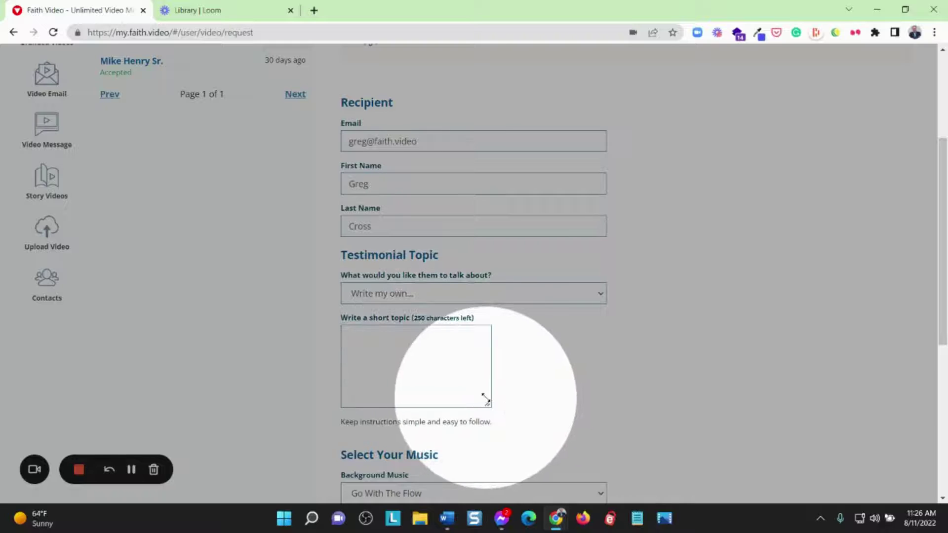
pyautogui.moveTo(487, 403); pyautogui.dragTo(584, 450)
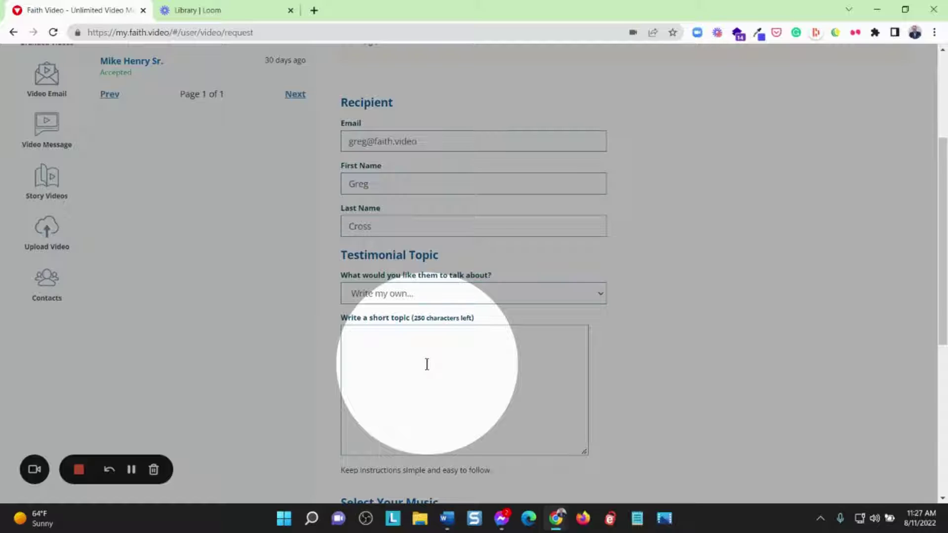
pyautogui.write('This is the box where you tell th')
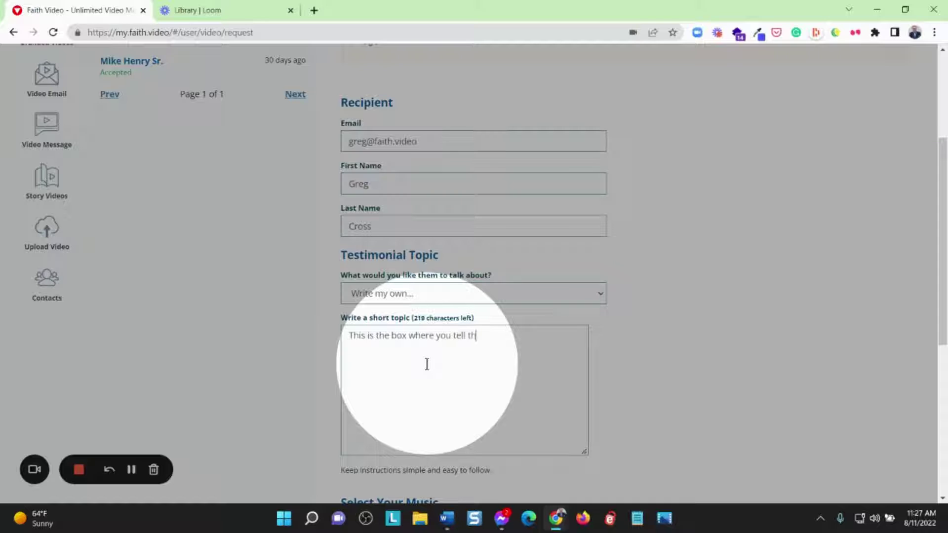
pyautogui.write('em what you')
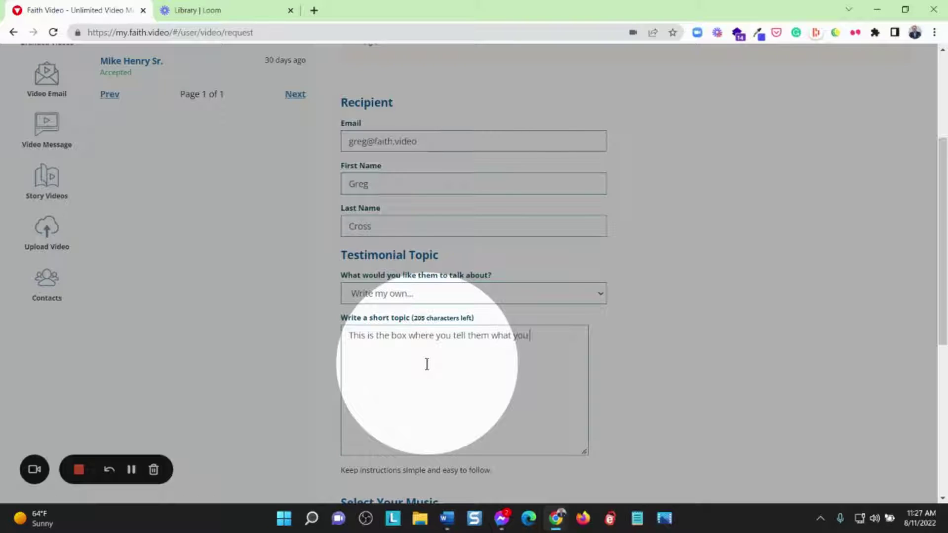
pyautogui.write(' want to share ')
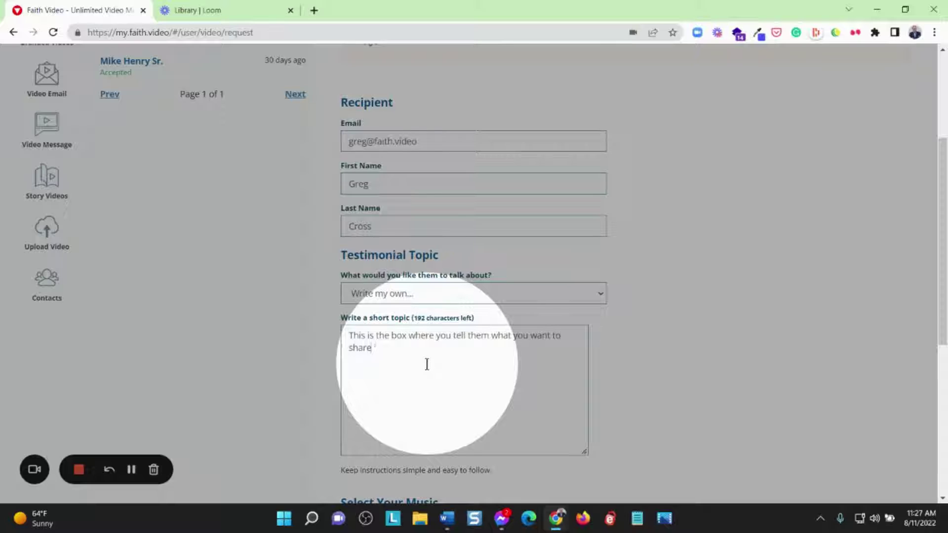
pyautogui.write('in a vidfeo.')
pyautogui.press('BackSpace')
pyautogui.press('BackSpace')
pyautogui.press('BackSpace')
pyautogui.press('BackSpace')
pyautogui.write('eo.')
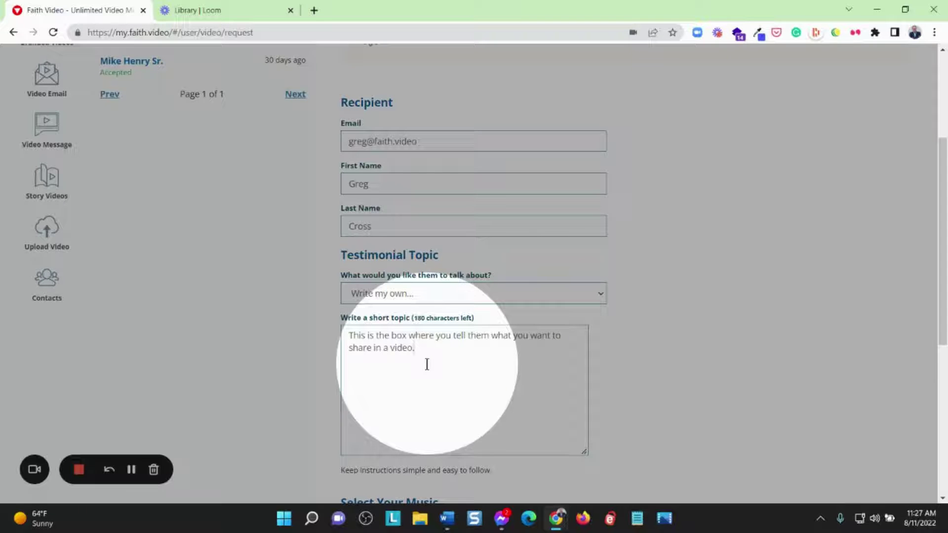
pyautogui.moveTo(425, 364); pyautogui.dragTo(337, 339)
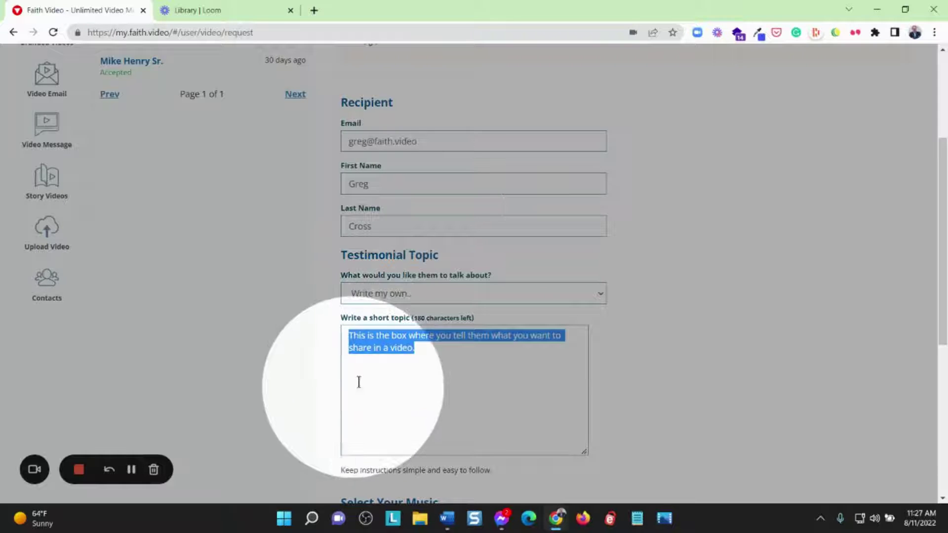
# Try Digital Prosperity as the background music and play a short preview
pyautogui.scroll(-6, 448, 341)
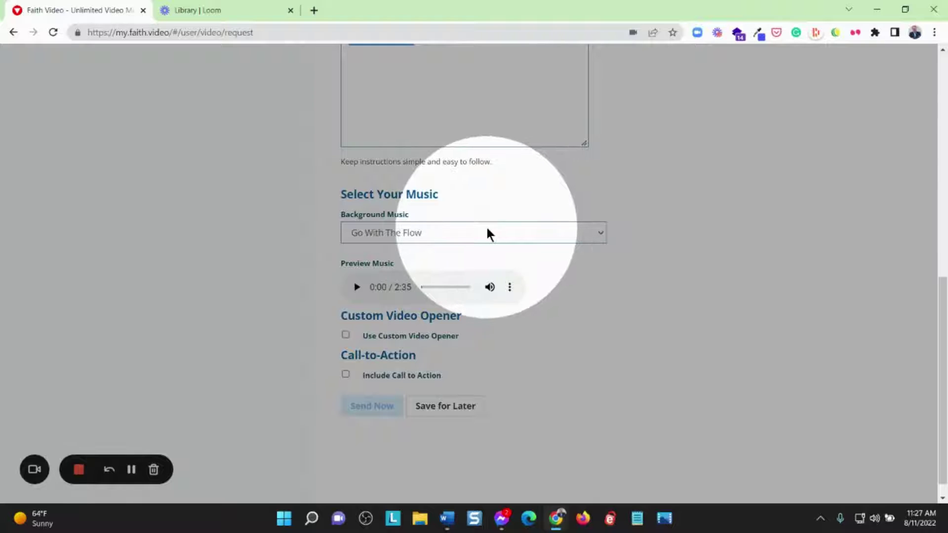
pyautogui.click(473, 234)
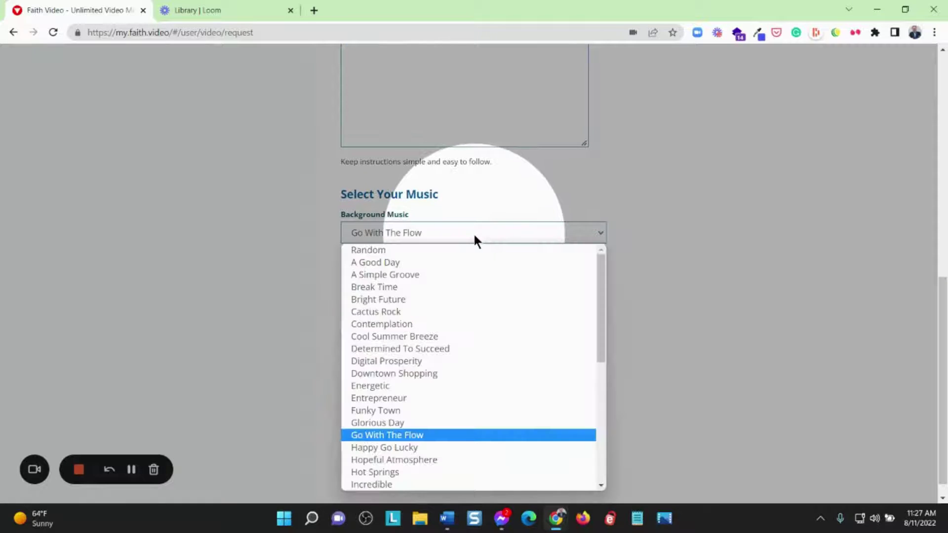
pyautogui.scroll(-5, 515, 355)
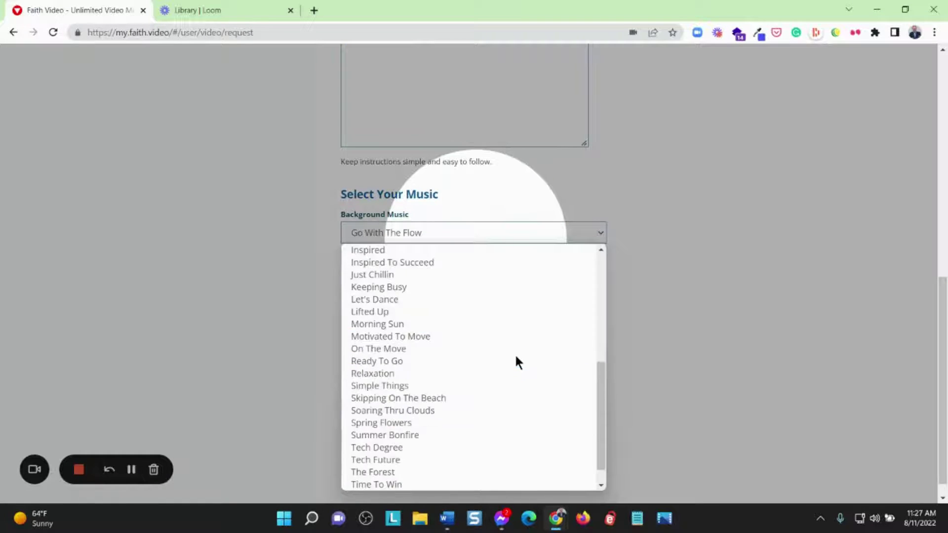
pyautogui.scroll(5, 515, 362)
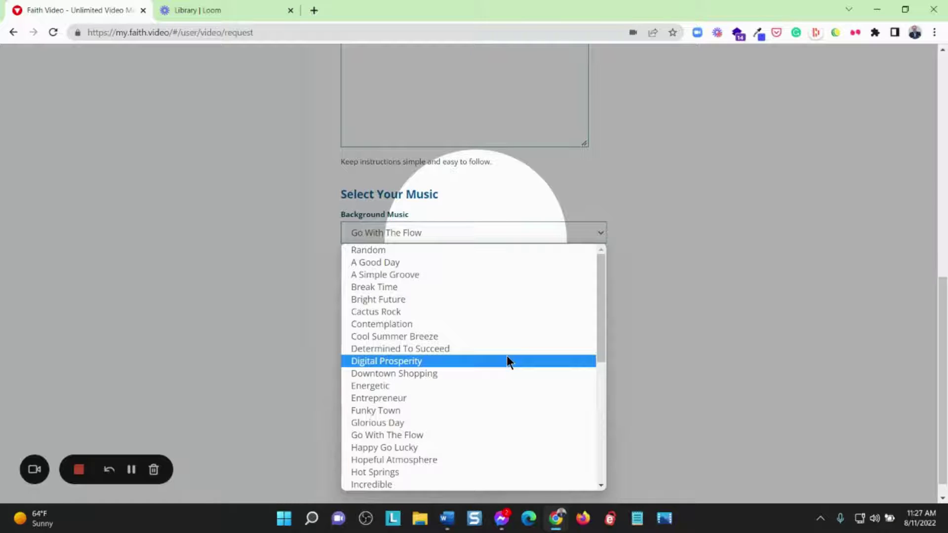
pyautogui.click(425, 366)
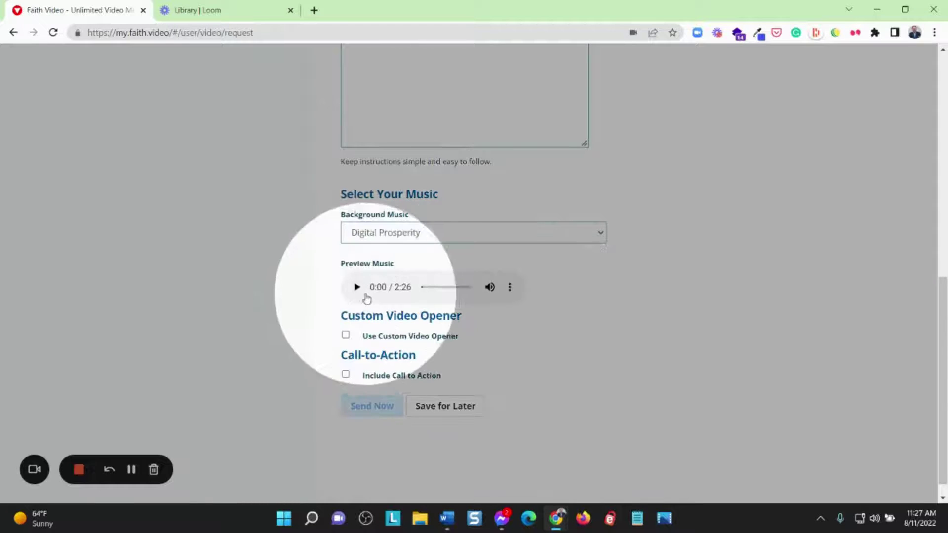
pyautogui.click(357, 291)
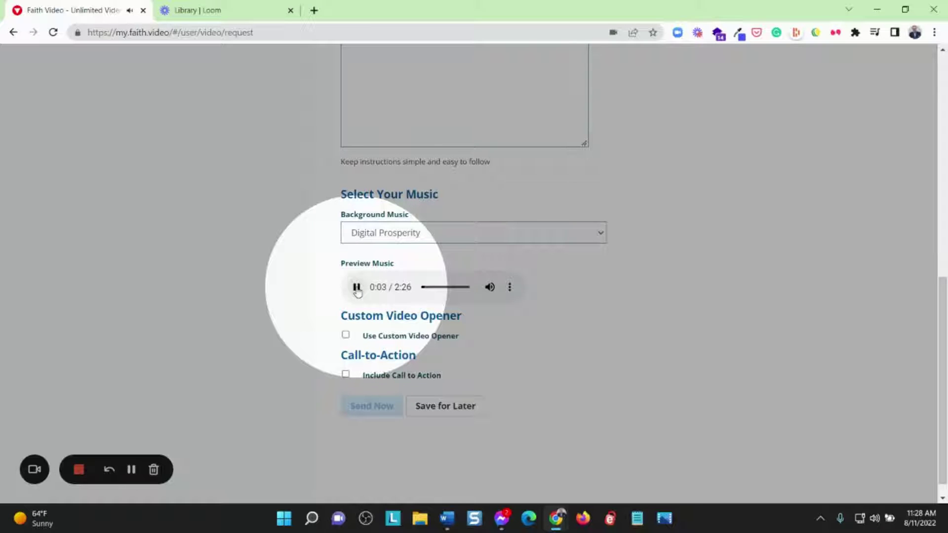
pyautogui.click(356, 288)
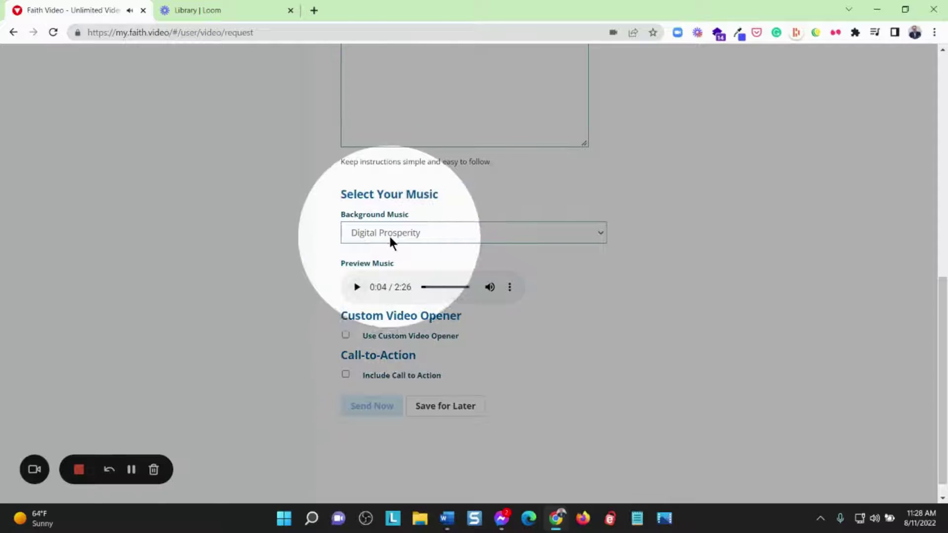
# Switch the background music to Let's Dance and preview it
pyautogui.click(390, 234)
pyautogui.scroll(-5, 483, 326)
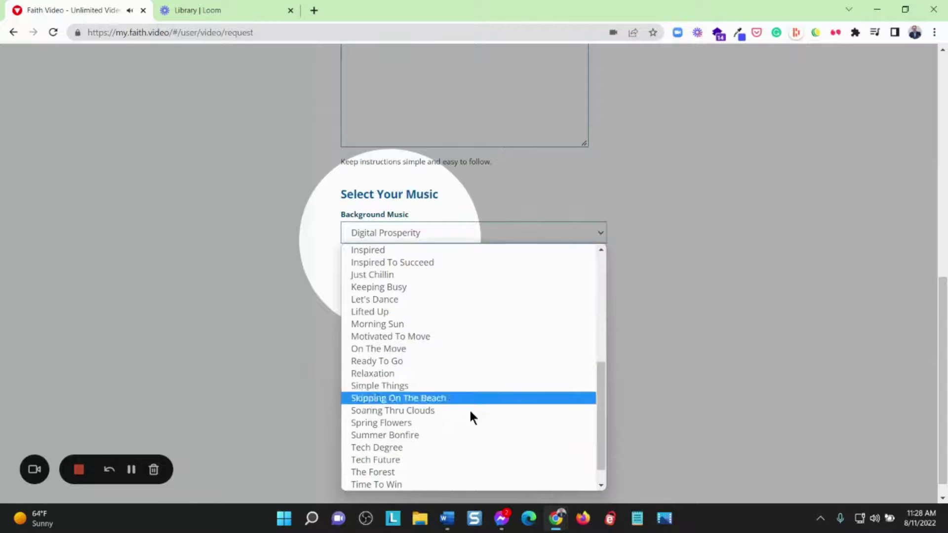
pyautogui.click(438, 299)
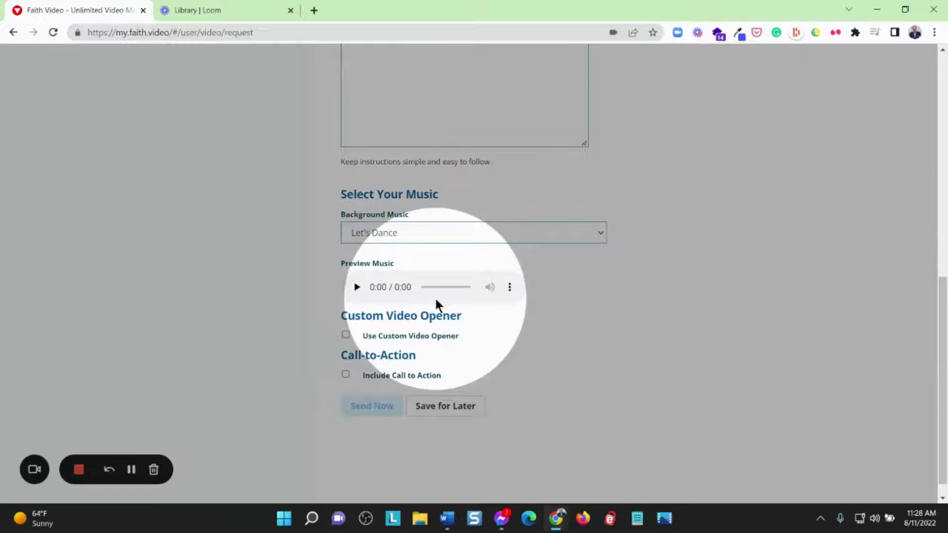
pyautogui.click(357, 289)
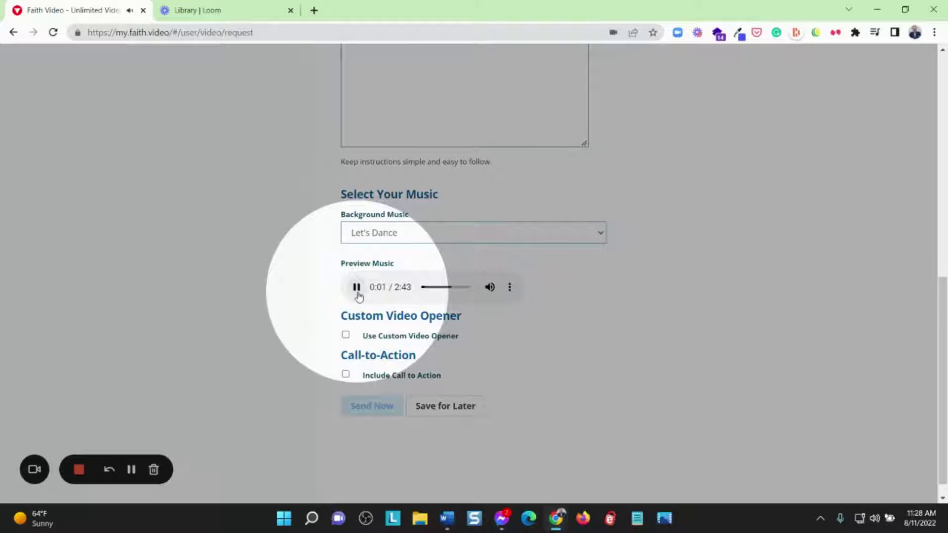
pyautogui.click(356, 289)
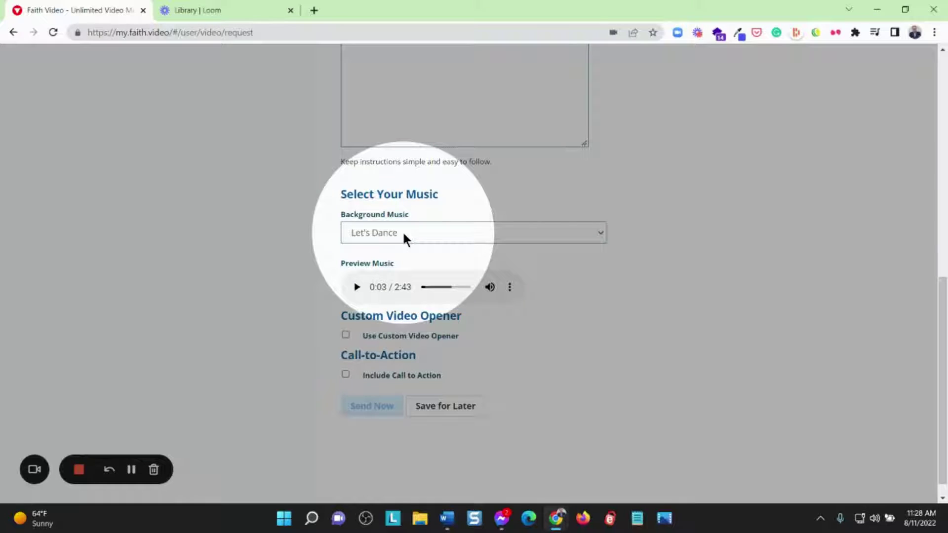
pyautogui.scroll(-1, 637, 296)
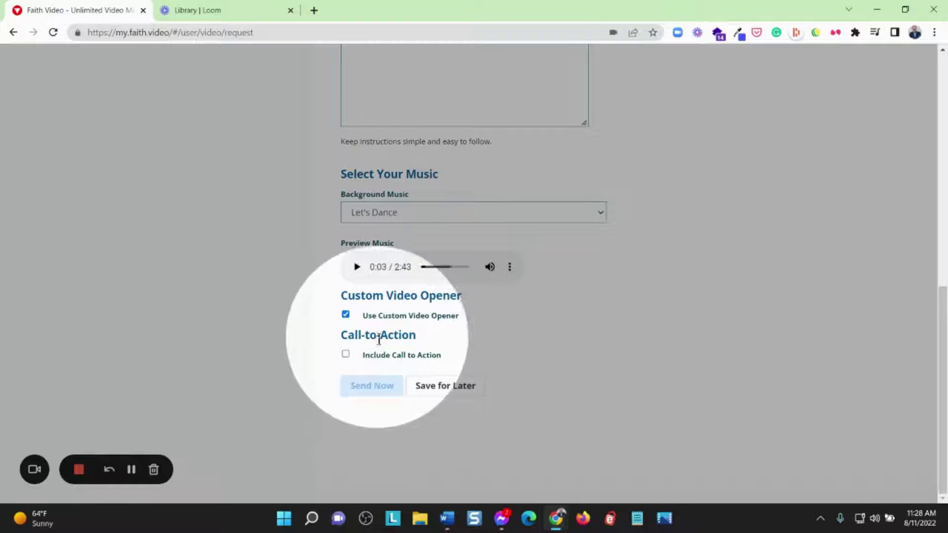
# Add a 'Learn More' call-to-action with phone and email, and reveal the custom graphic upload option
pyautogui.click(345, 352)
pyautogui.scroll(-3, 538, 335)
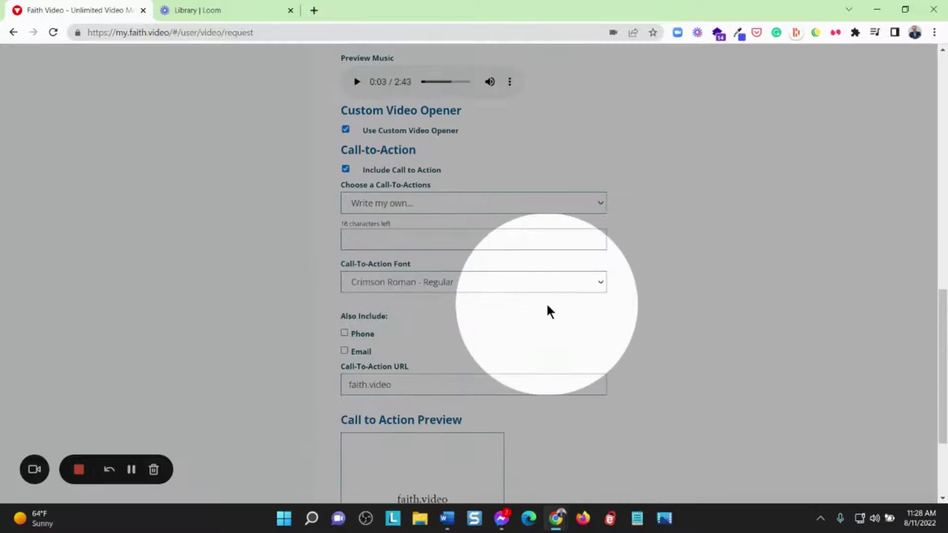
pyautogui.scroll(-1, 379, 363)
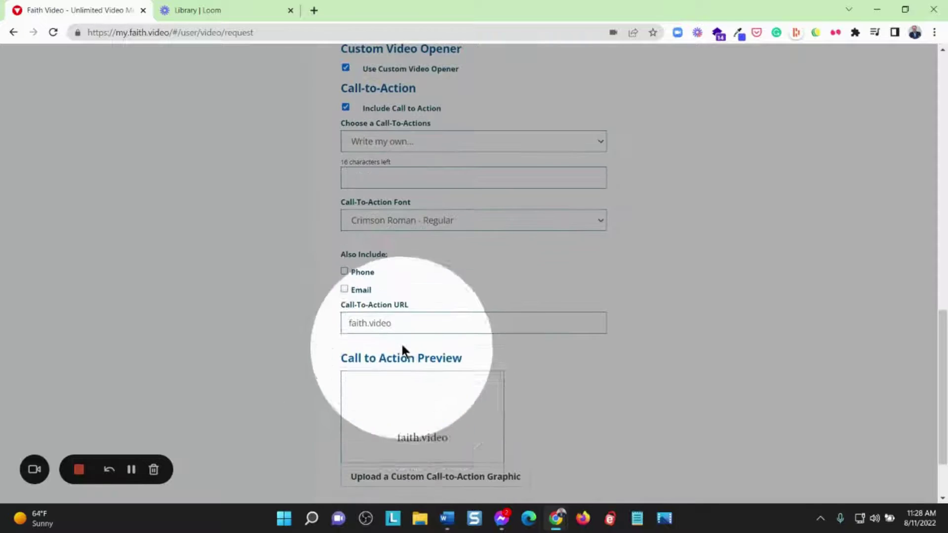
pyautogui.click(343, 272)
pyautogui.click(344, 290)
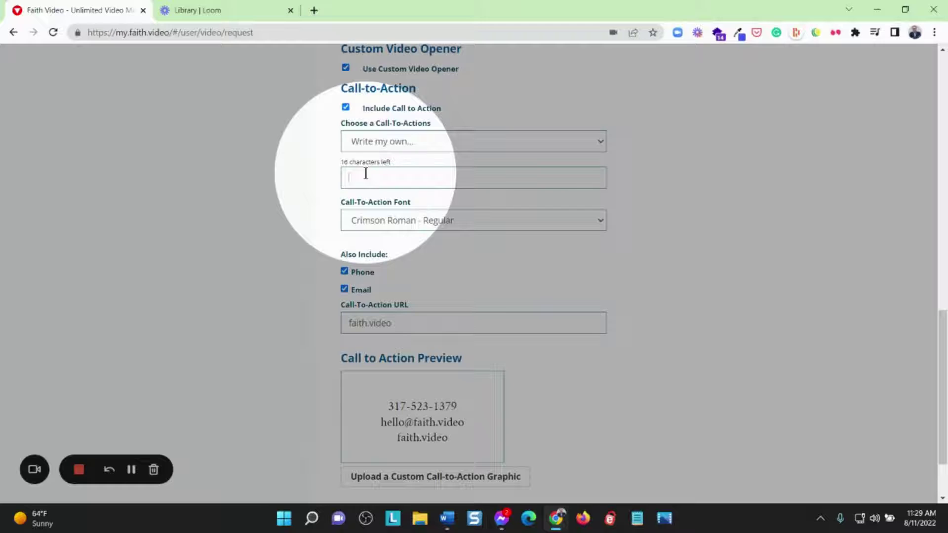
pyautogui.write('Learn More')
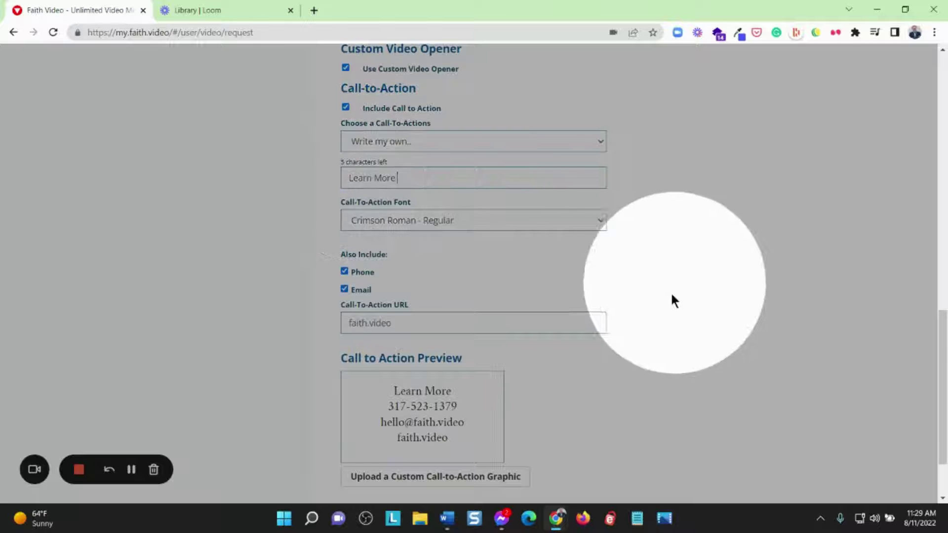
pyautogui.scroll(-2, 671, 293)
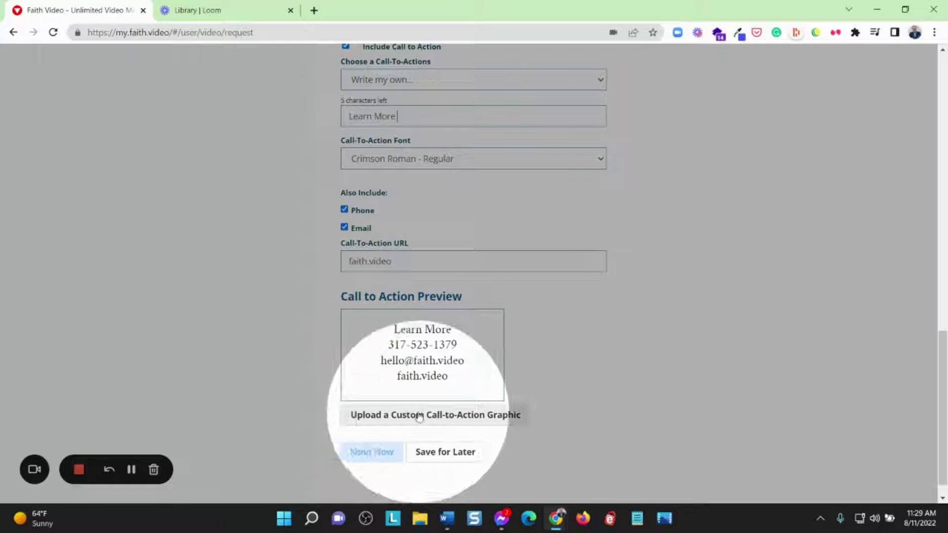
pyautogui.click(449, 419)
# Highlight the recommended 1280x720 image size, then open the account options menu at the top
pyautogui.scroll(-3, 589, 375)
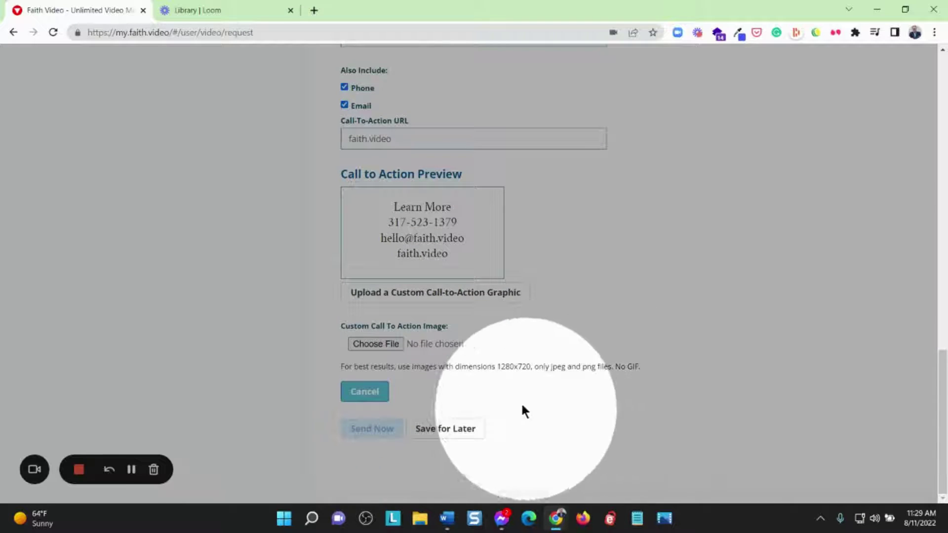
pyautogui.moveTo(496, 367); pyautogui.dragTo(530, 371)
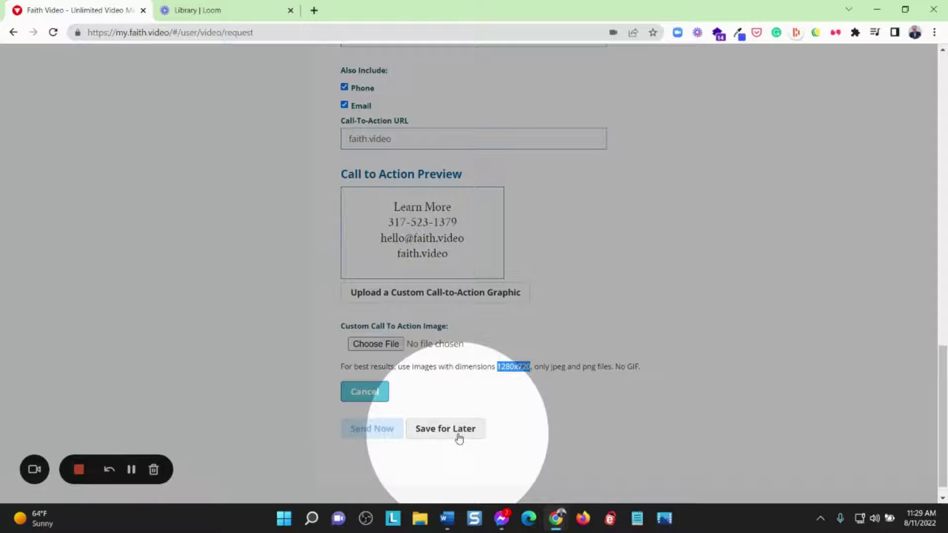
pyautogui.scroll(9, 632, 407)
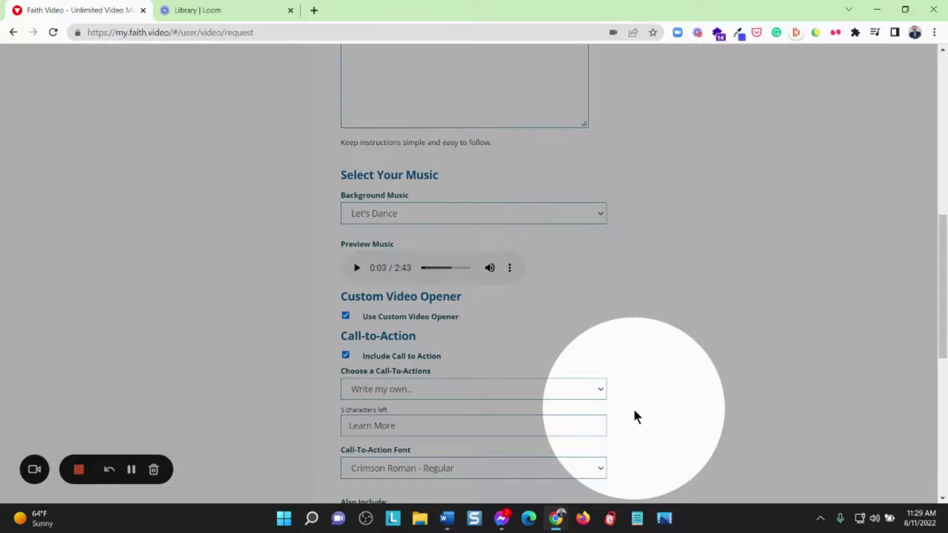
pyautogui.scroll(12, 634, 413)
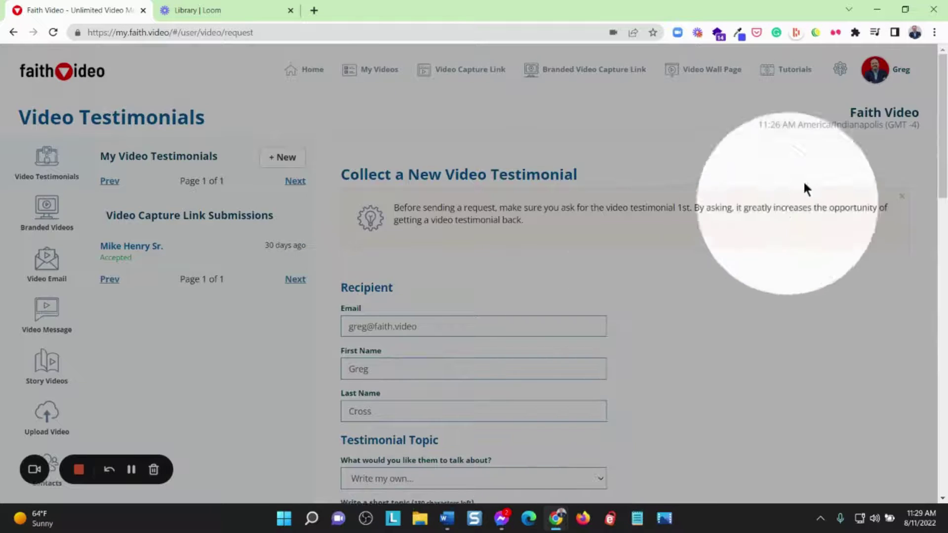
pyautogui.click(889, 69)
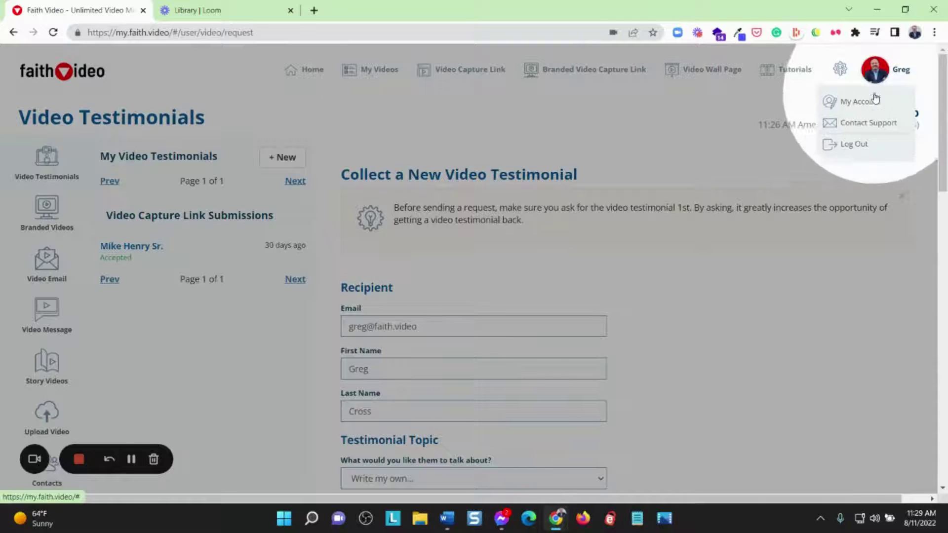
# Go to My Account settings and play the Custom Video Opener preview
pyautogui.click(876, 100)
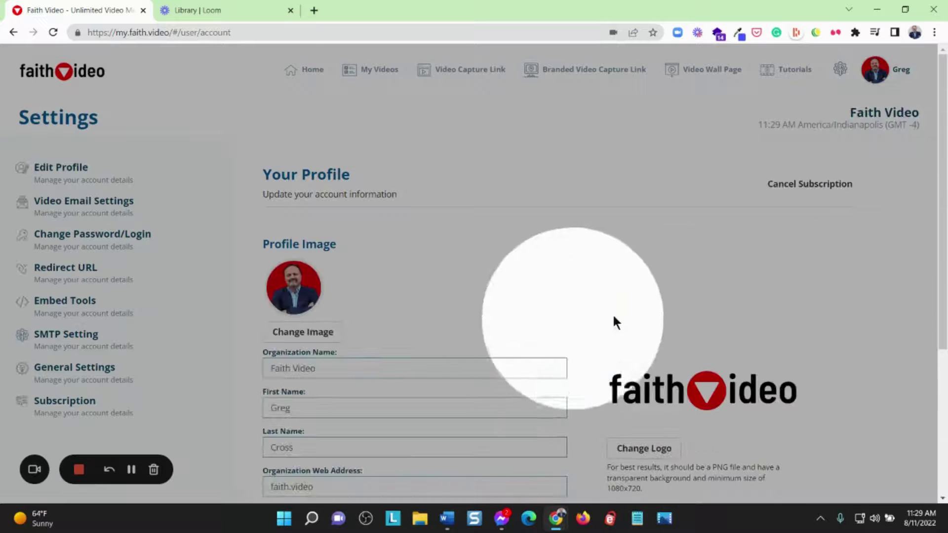
pyautogui.scroll(-4, 854, 262)
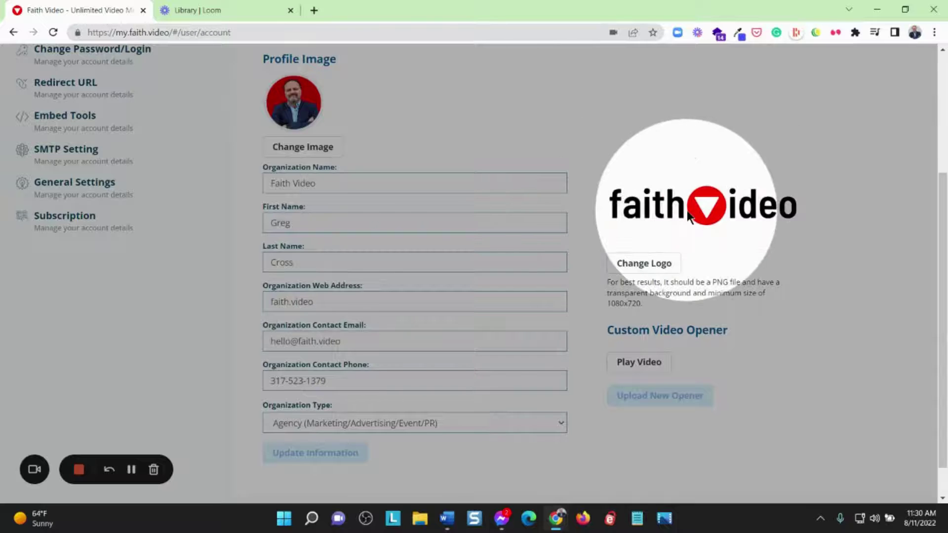
pyautogui.click(640, 366)
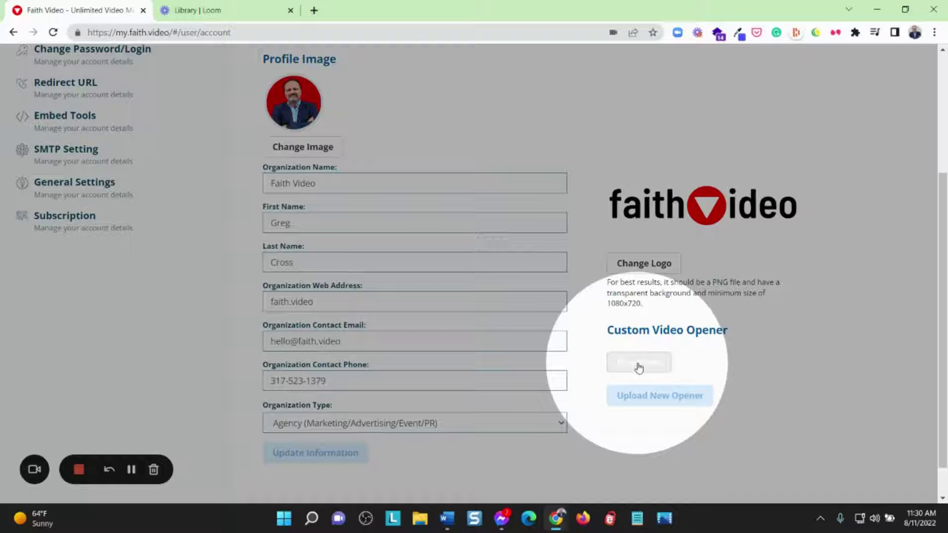
pyautogui.click(637, 363)
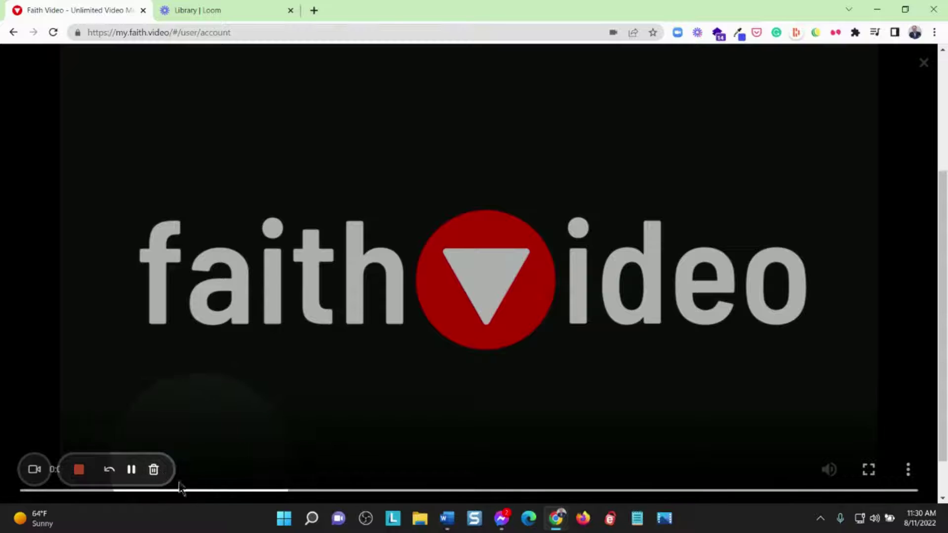
pyautogui.click(109, 471)
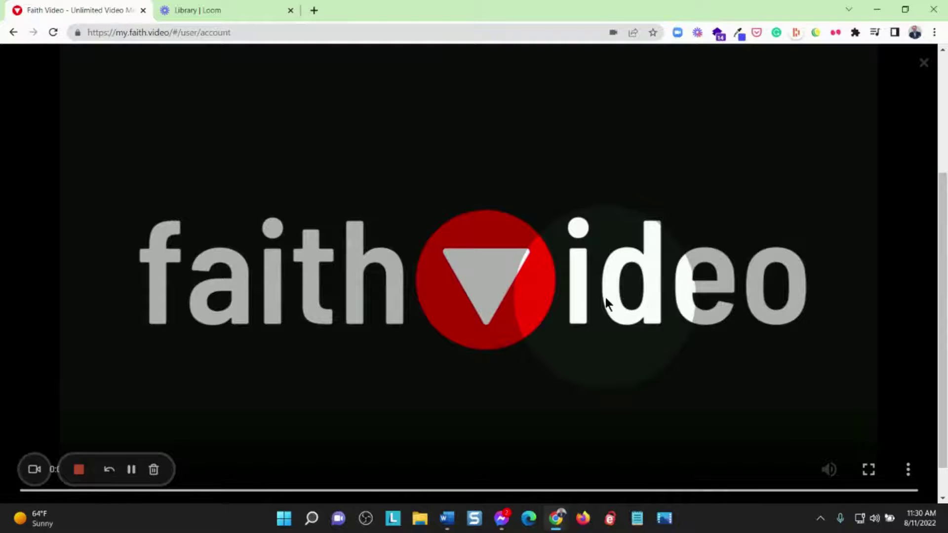
pyautogui.click(924, 63)
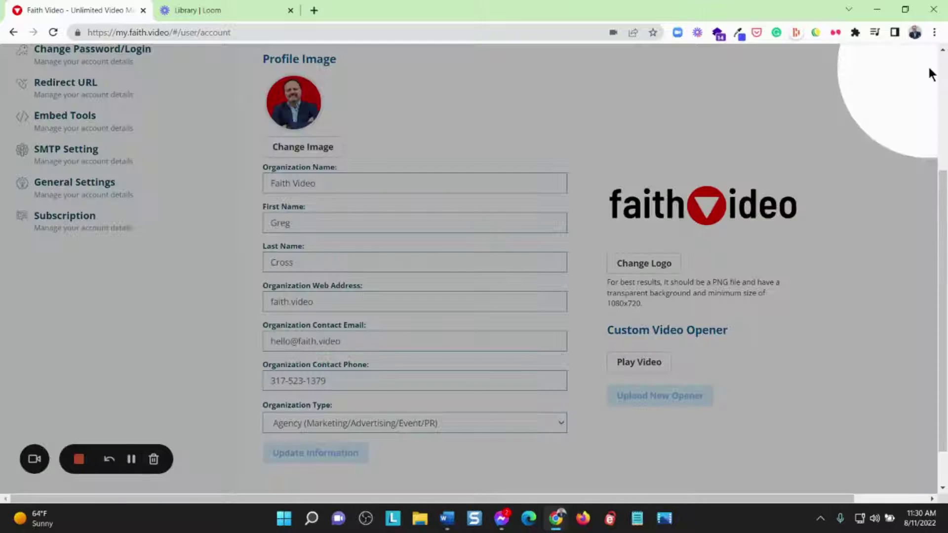
# Scroll back up the account settings page
pyautogui.scroll(3, 534, 305)
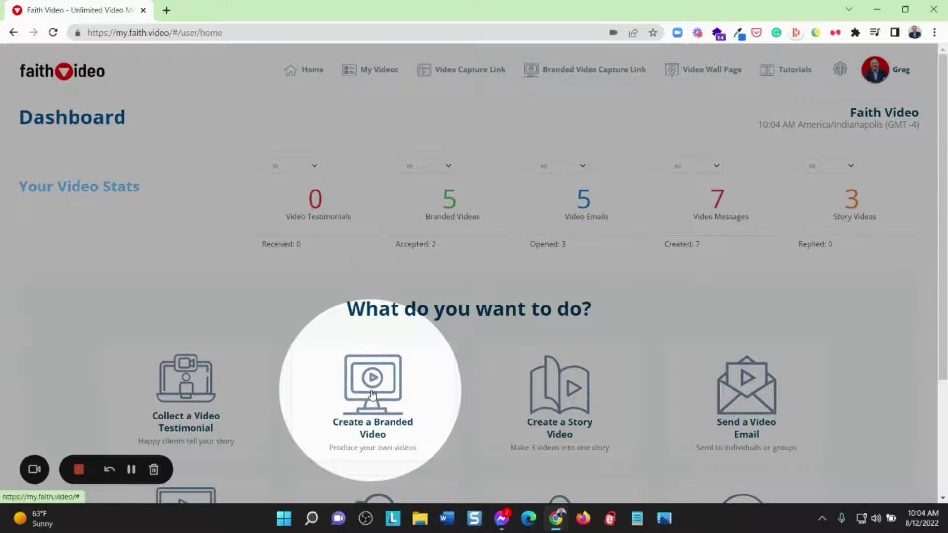
# Choose Create a Branded Video on the Dashboard to open the new branded video form
pyautogui.click(371, 390)
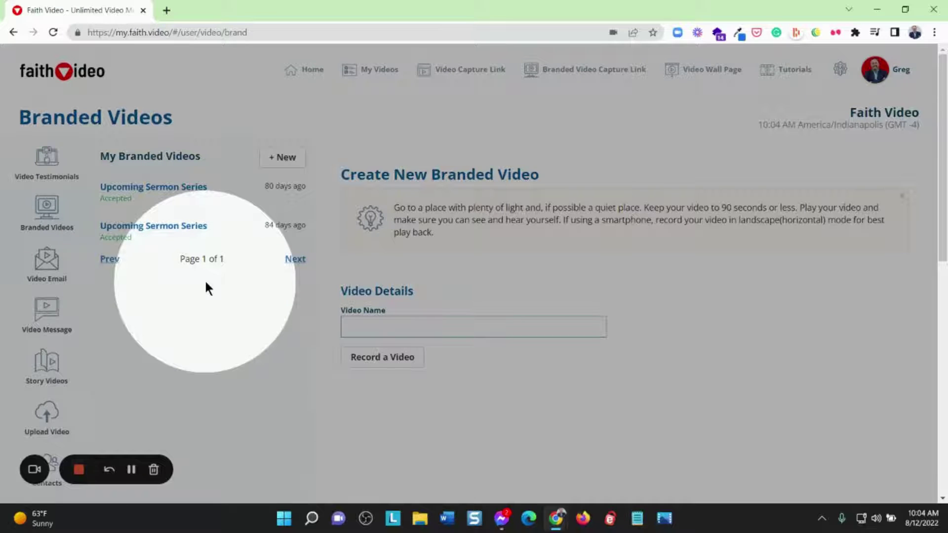
# Correct the misspelled video name to 'Upcoming Sermon Series' and start recording
pyautogui.click(375, 324)
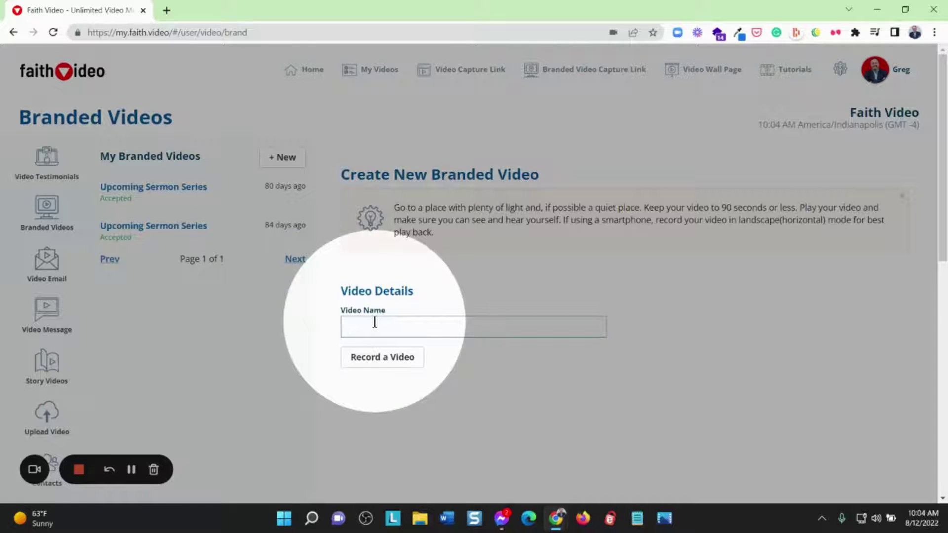
pyautogui.write('Upcoming')
pyautogui.write(' V')
pyautogui.write('Sermoin')
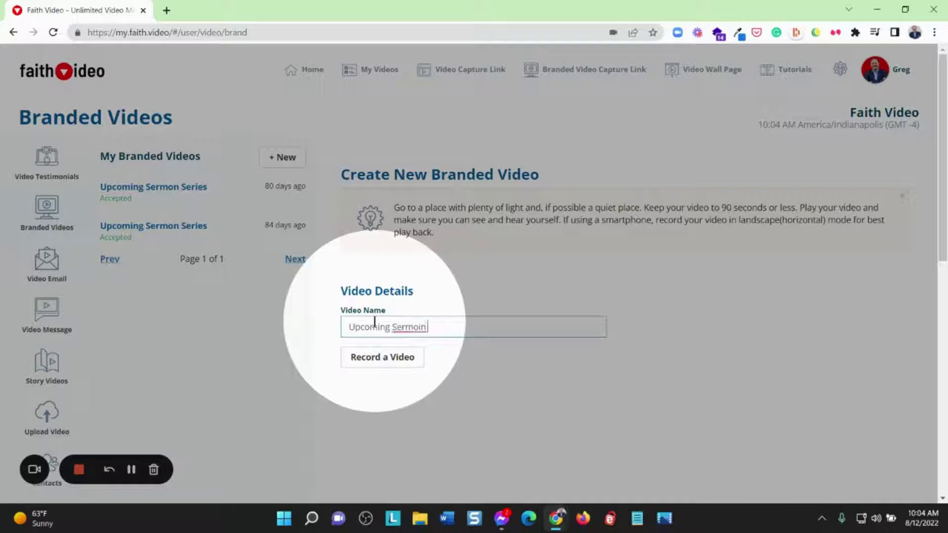
pyautogui.press('BackSpace')
pyautogui.press('BackSpace')
pyautogui.write('n Series')
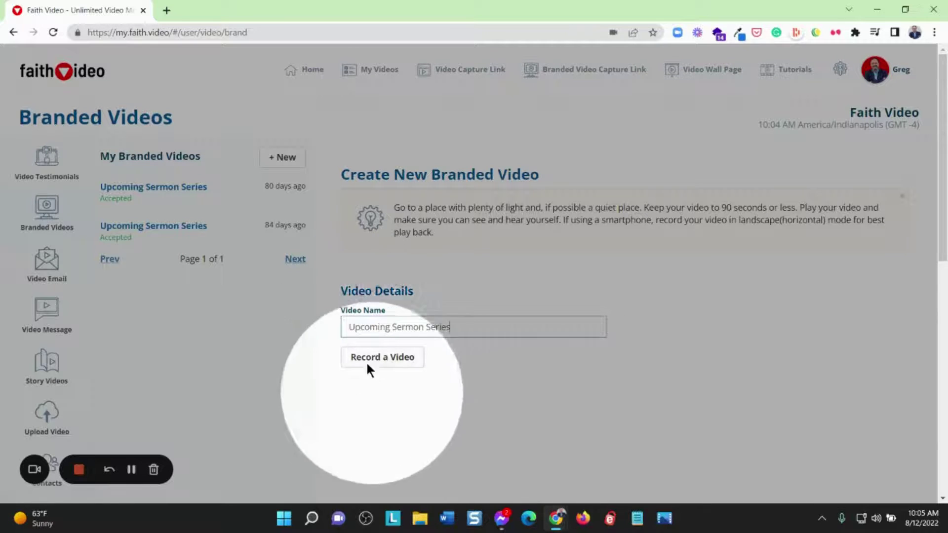
pyautogui.click(381, 364)
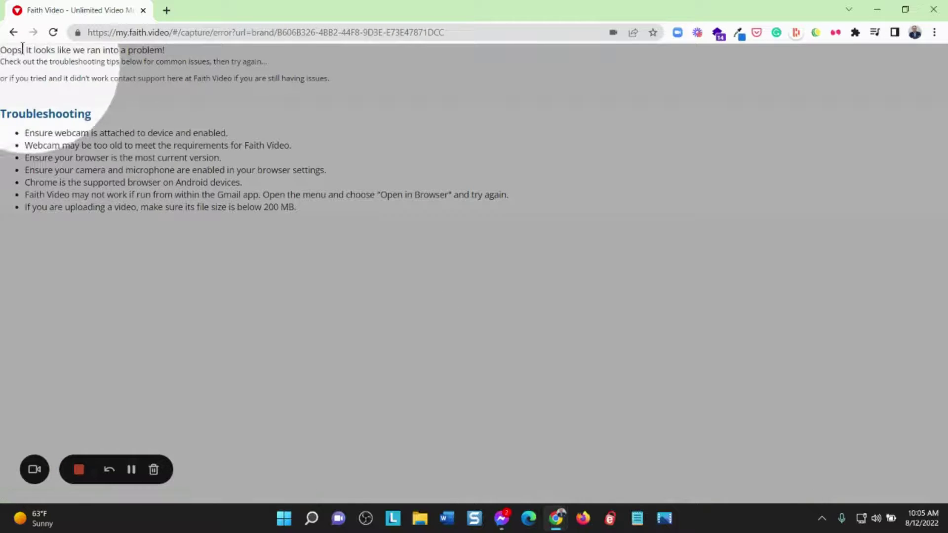
# Return from the capture error page to the webcam capture screen and record the clip
pyautogui.click(14, 32)
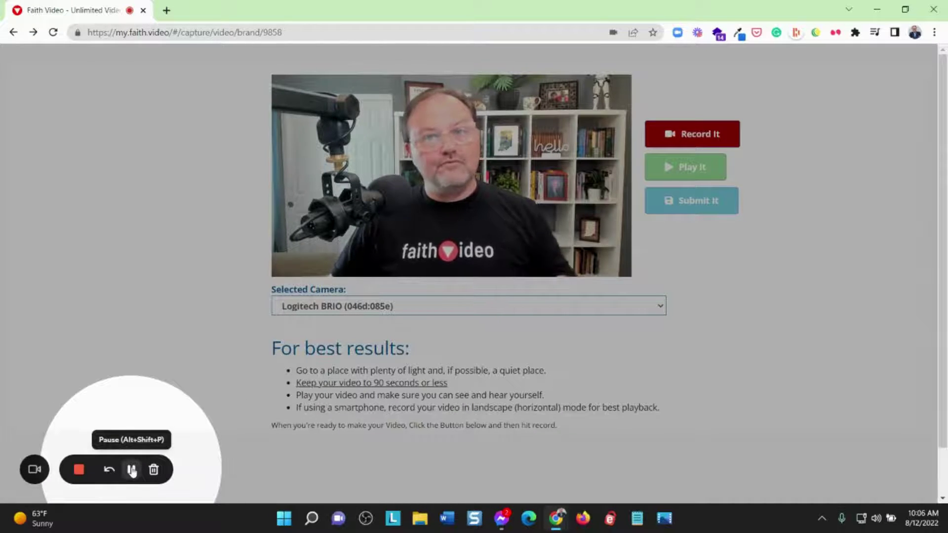
pyautogui.click(131, 469)
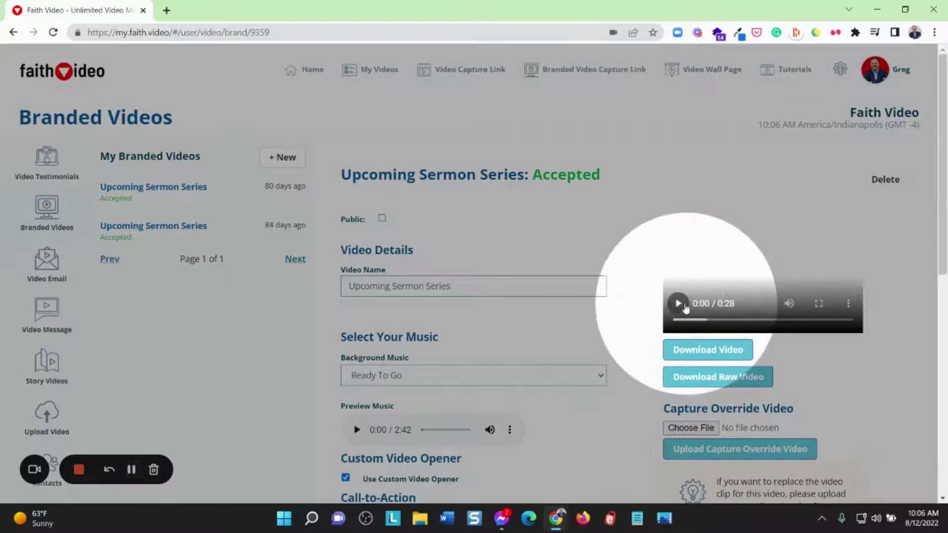
# Play the recording full screen, pause it at 0:13, then exit full screen
pyautogui.click(677, 303)
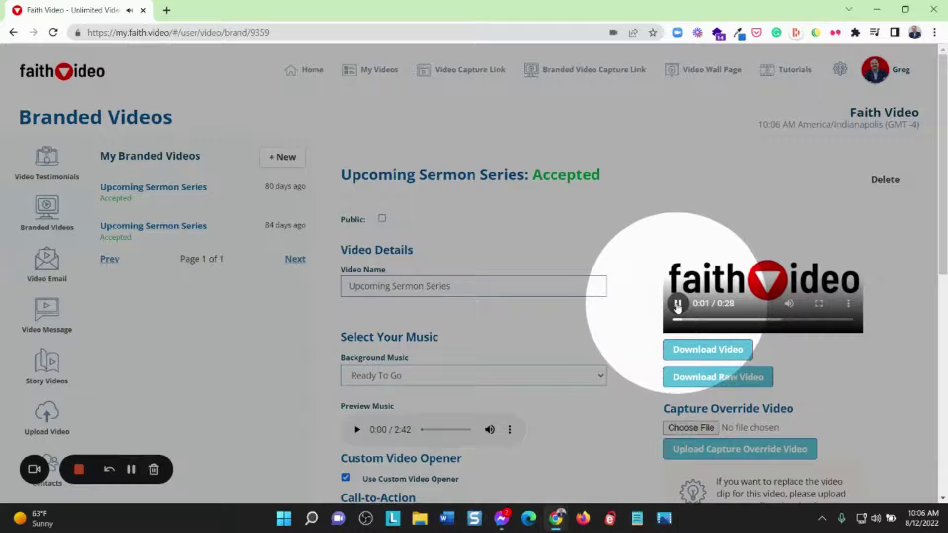
pyautogui.click(819, 304)
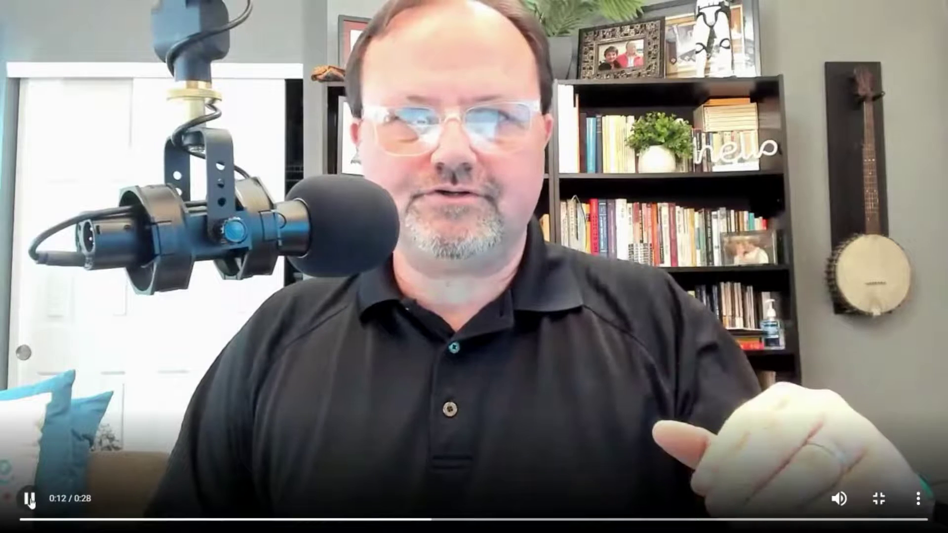
pyautogui.click(329, 460)
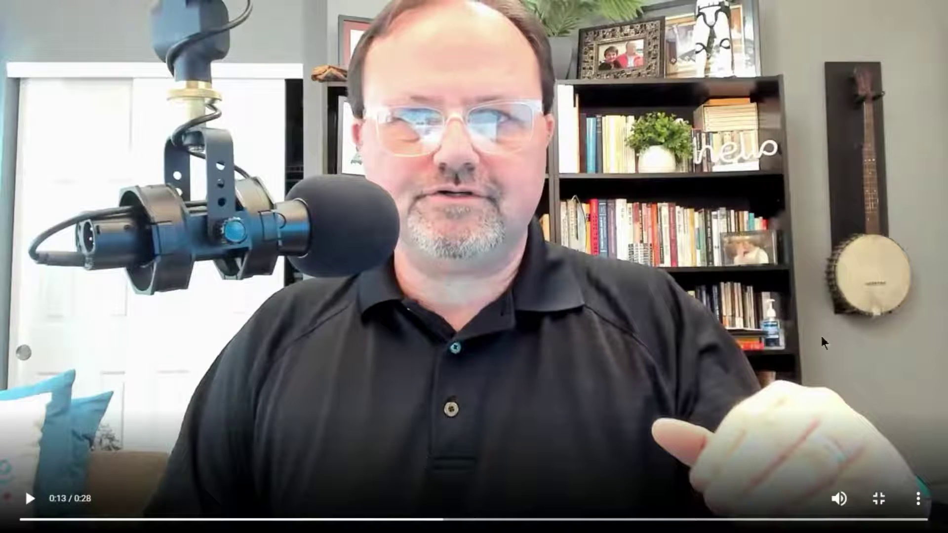
pyautogui.press('Escape')
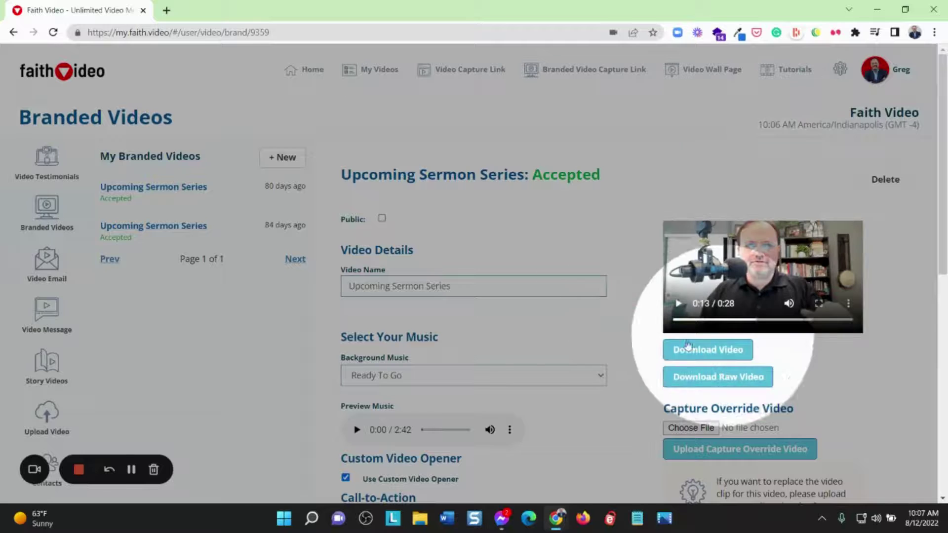
pyautogui.scroll(-3, 428, 397)
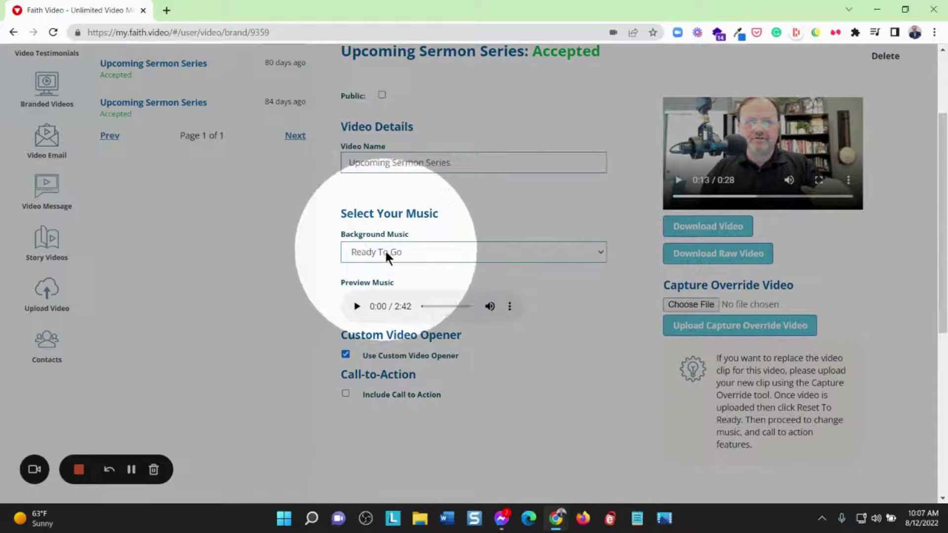
pyautogui.click(410, 250)
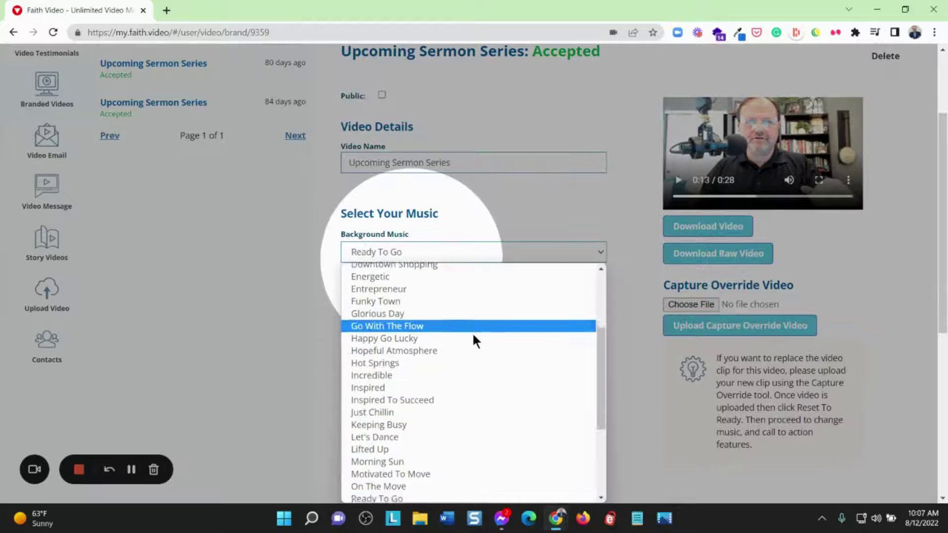
pyautogui.scroll(-3, 472, 331)
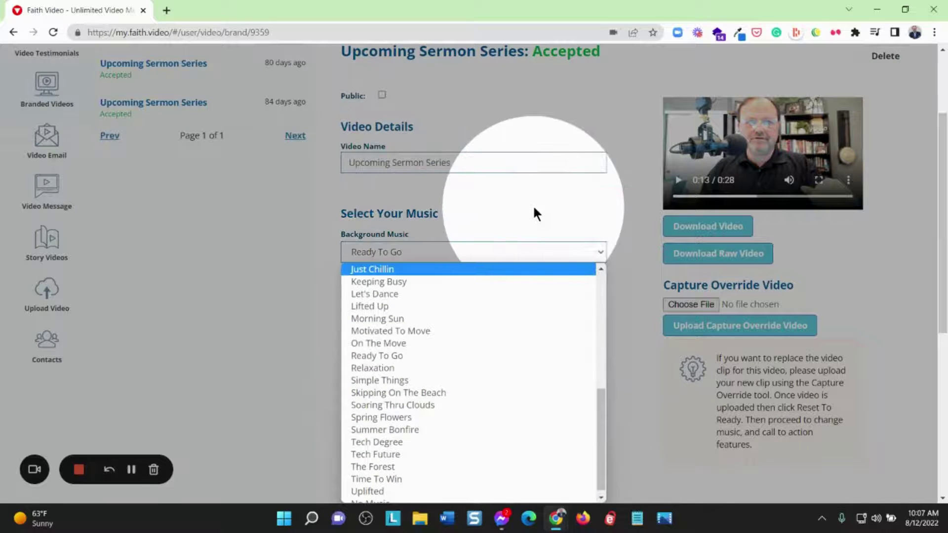
pyautogui.click(532, 205)
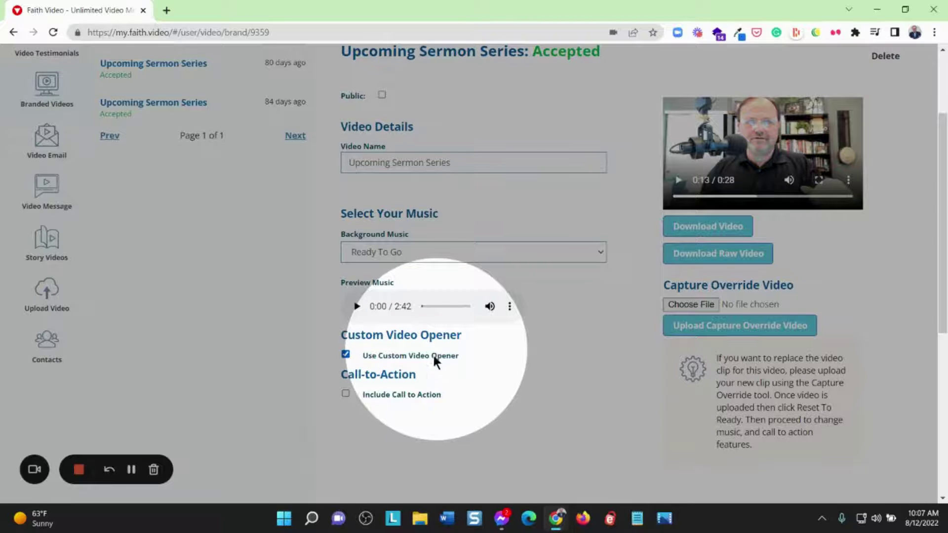
# Turn on Include Call to Action for the branded video
pyautogui.click(345, 393)
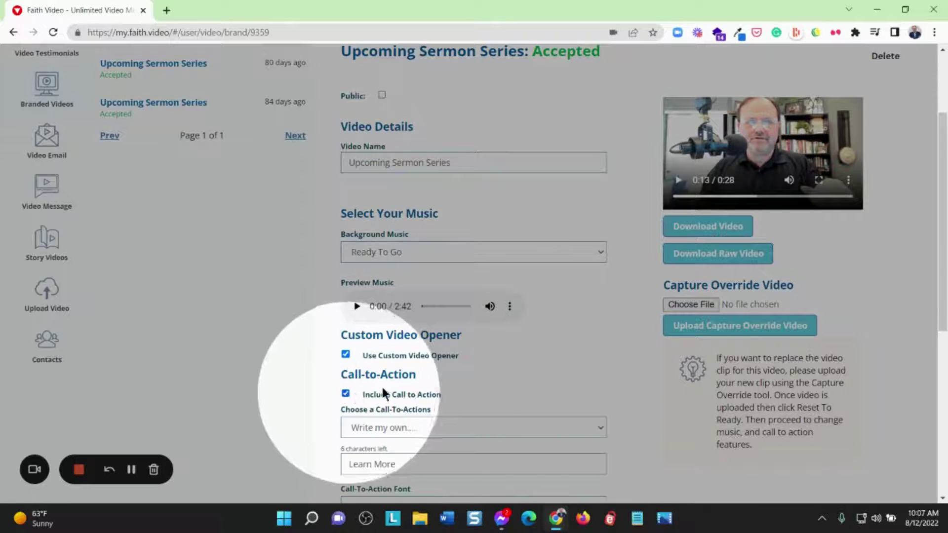
pyautogui.scroll(-4, 561, 339)
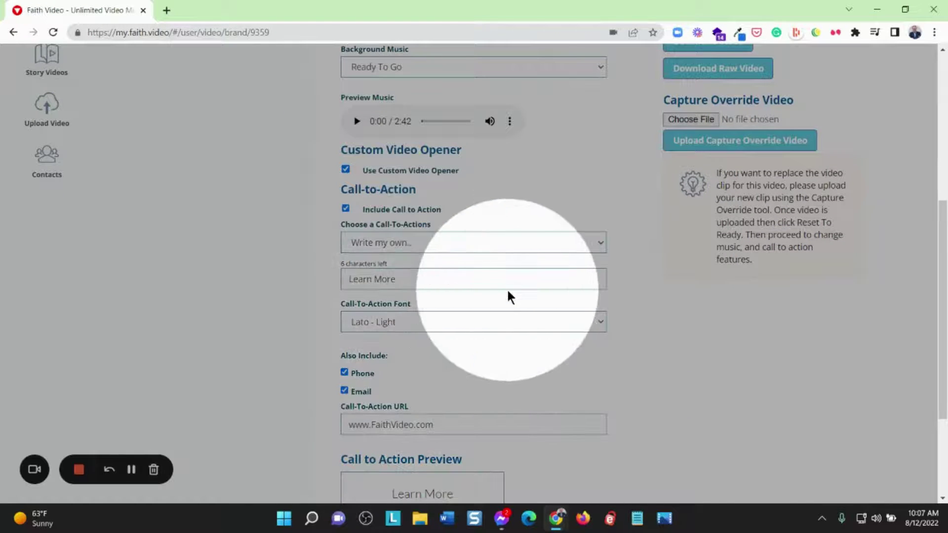
pyautogui.scroll(-3, 507, 292)
pyautogui.scroll(-1, 507, 290)
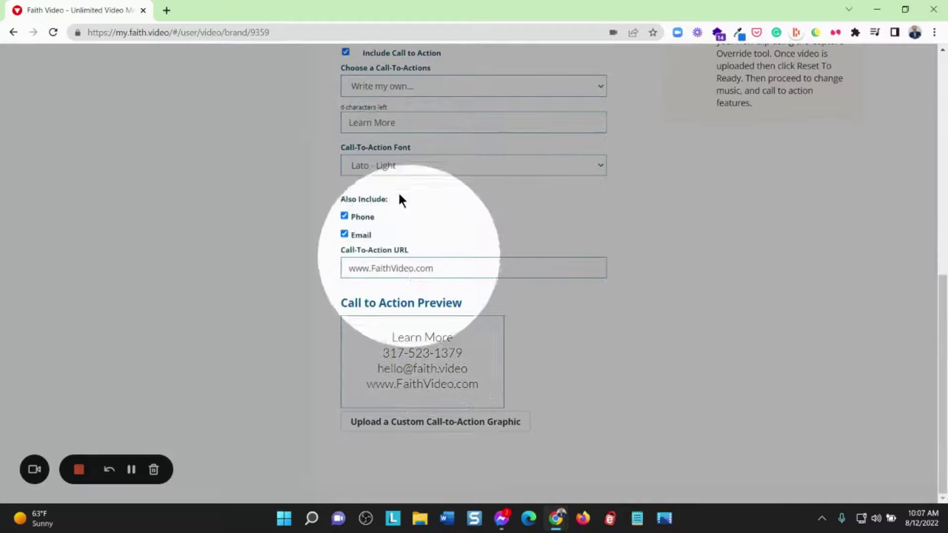
# Keep the call-to-action font as Lato - Light and reveal the custom call-to-action graphic upload
pyautogui.click(449, 168)
pyautogui.scroll(-1, 467, 292)
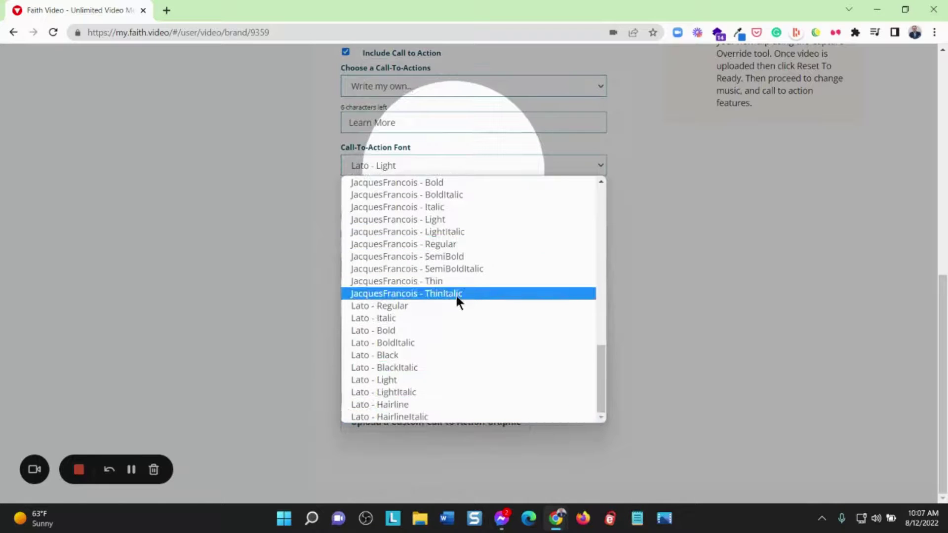
pyautogui.scroll(5, 449, 298)
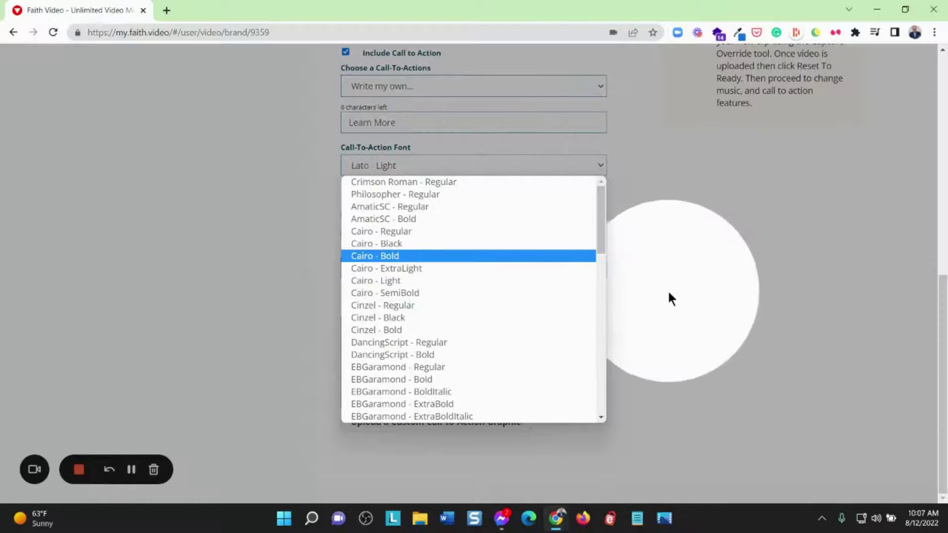
pyautogui.click(685, 295)
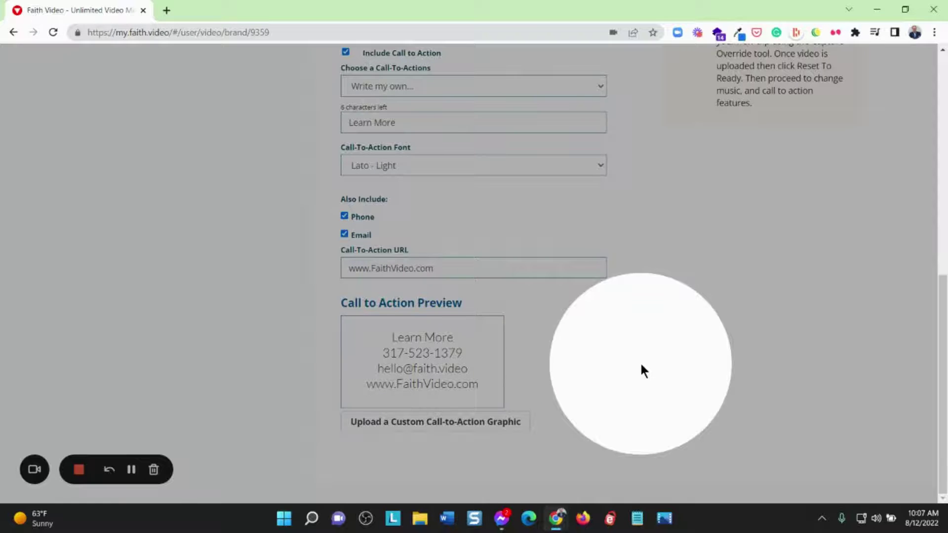
pyautogui.click(492, 423)
pyautogui.scroll(-2, 571, 385)
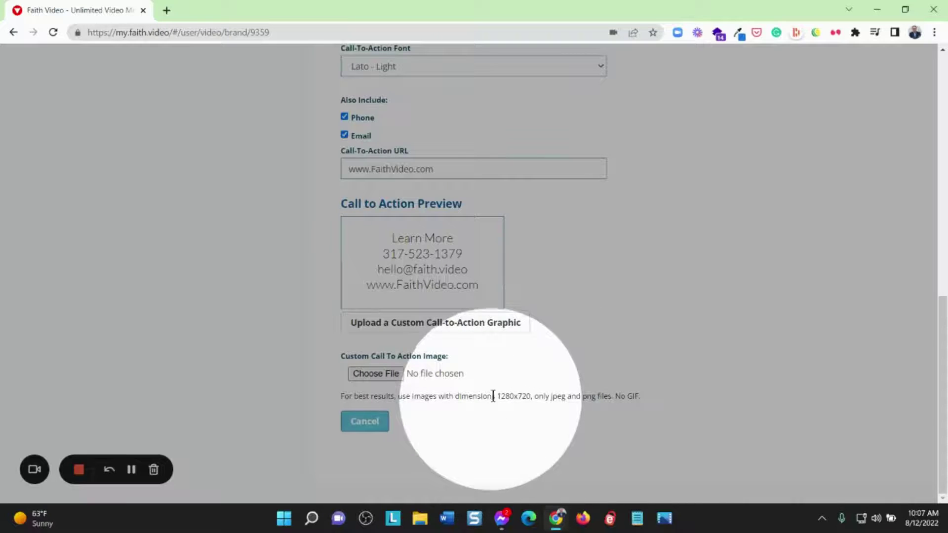
pyautogui.moveTo(496, 395); pyautogui.dragTo(526, 394)
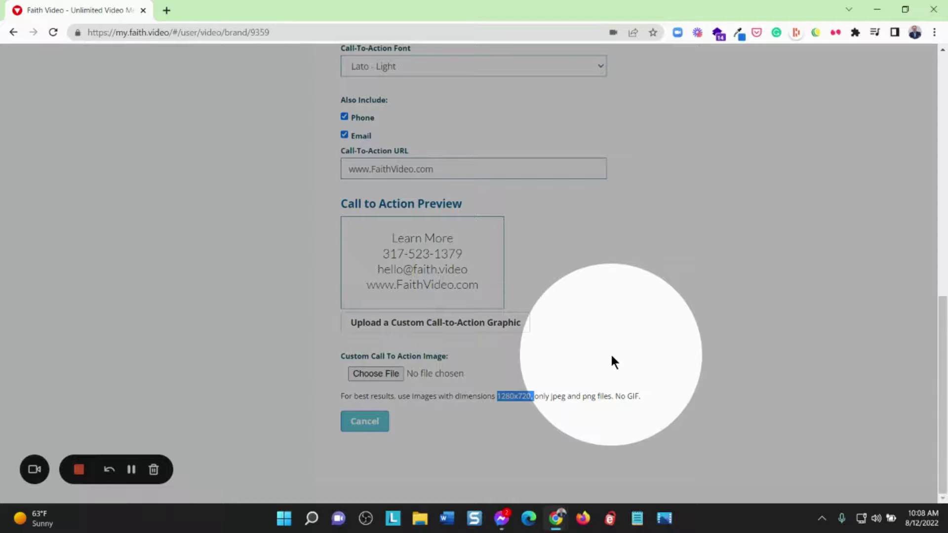
pyautogui.scroll(9, 611, 355)
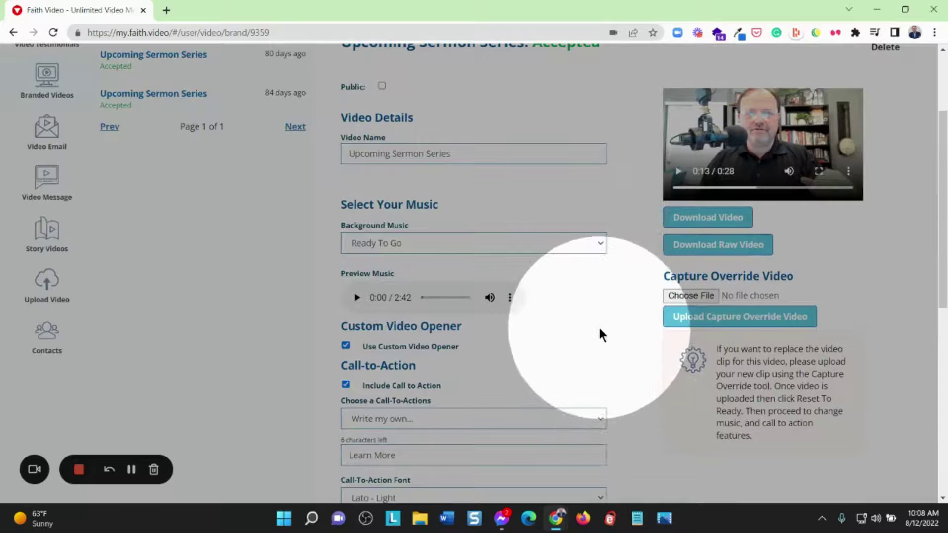
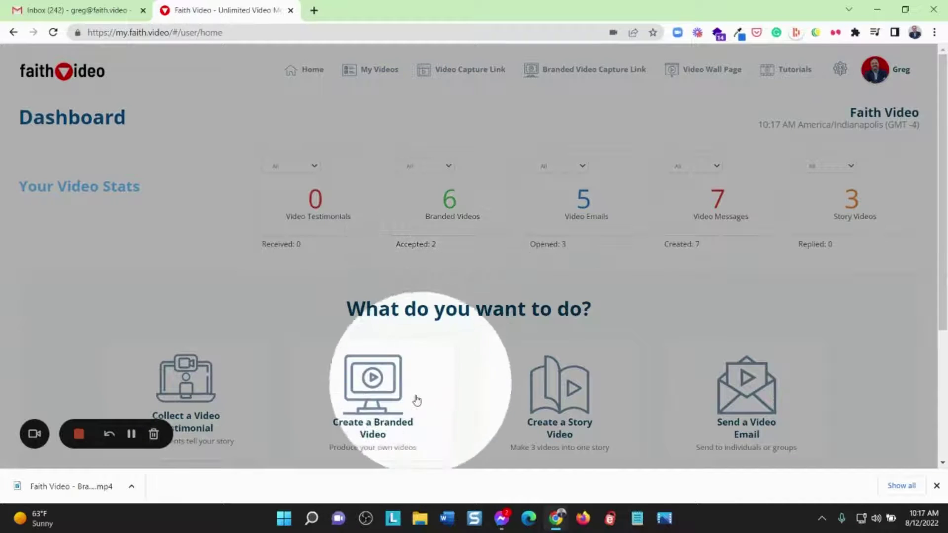
# Start a new video message from the dashboard's Create a Video Message tile
pyautogui.scroll(-4, 285, 338)
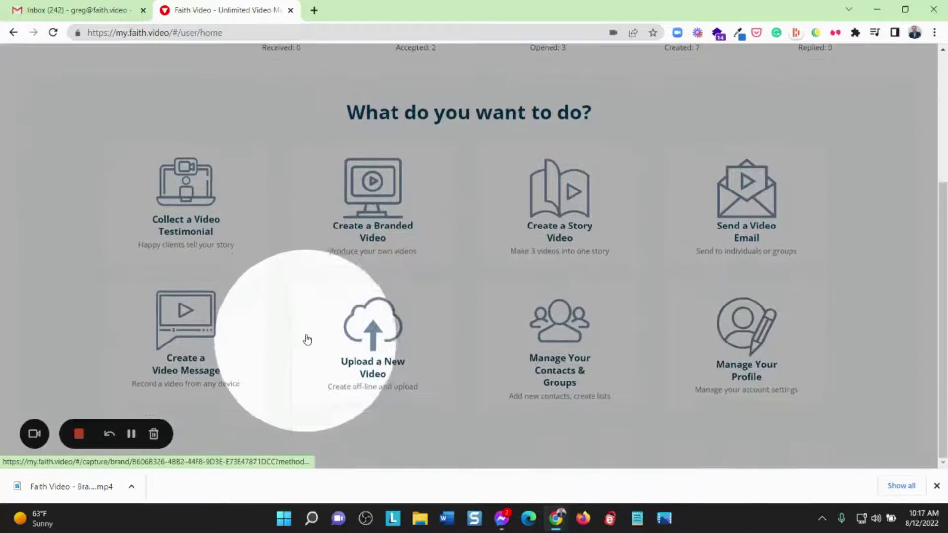
pyautogui.scroll(4, 265, 317)
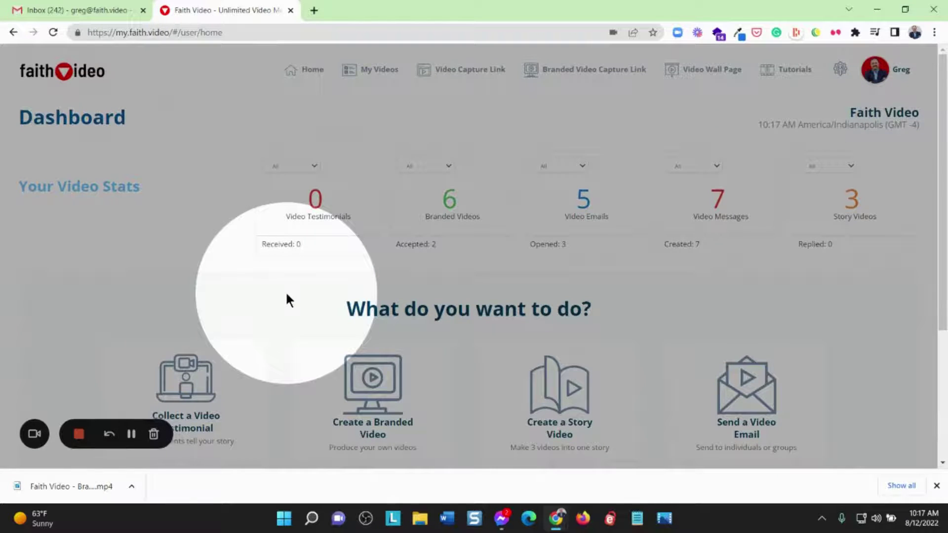
pyautogui.scroll(-4, 279, 277)
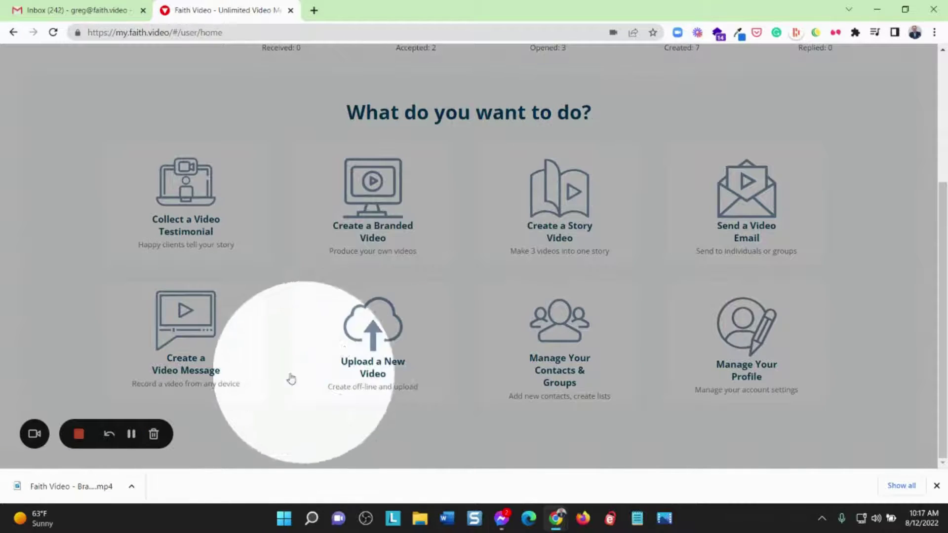
pyautogui.click(200, 320)
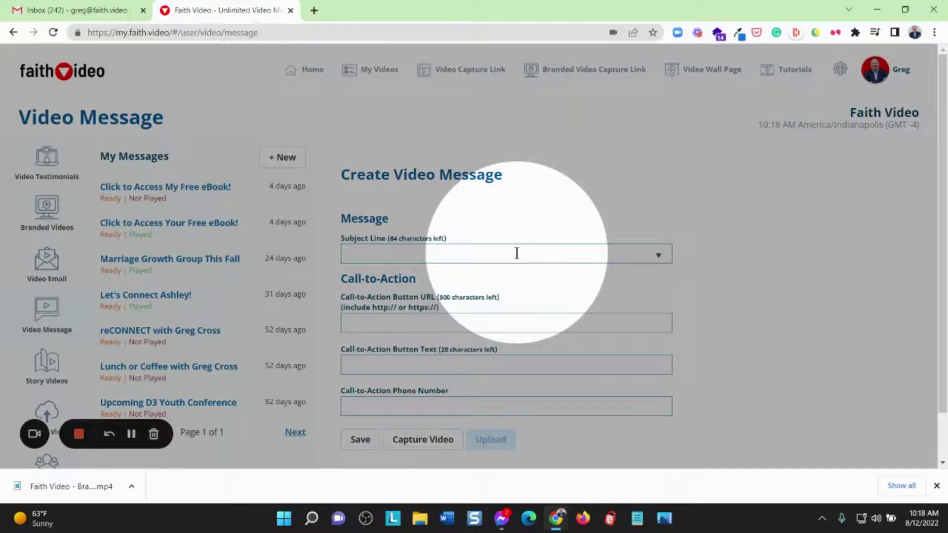
# Enter 'Upcoming Sermon Series' as the new message's subject line
pyautogui.scroll(-2, 516, 253)
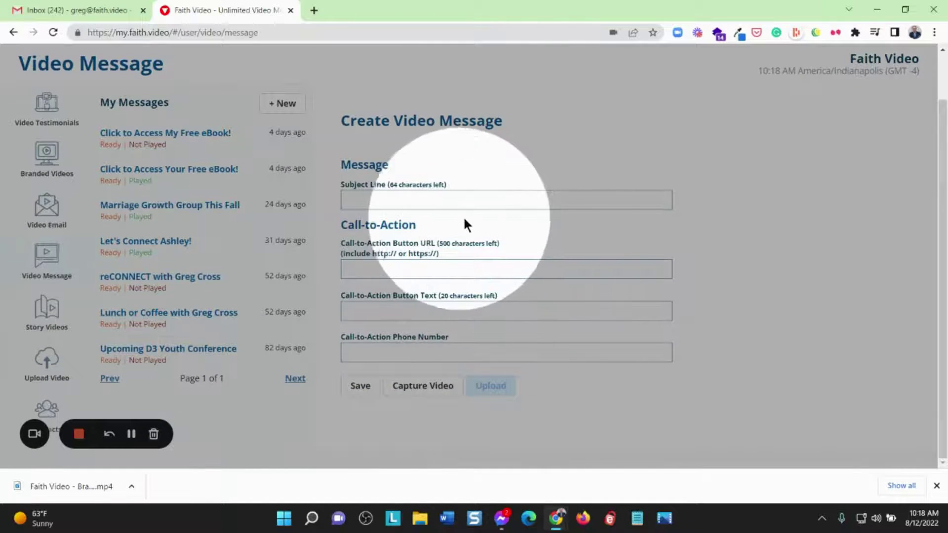
pyautogui.click(395, 199)
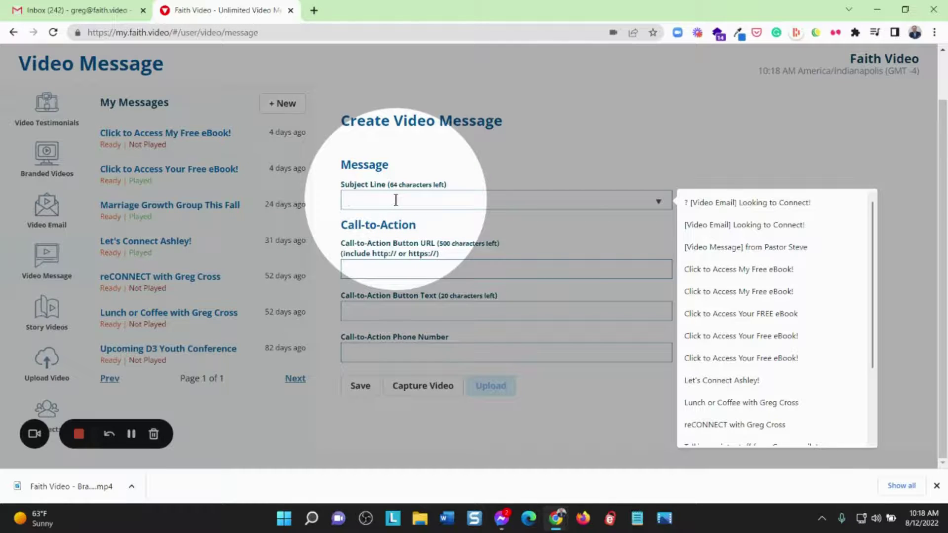
pyautogui.write('Upcomin')
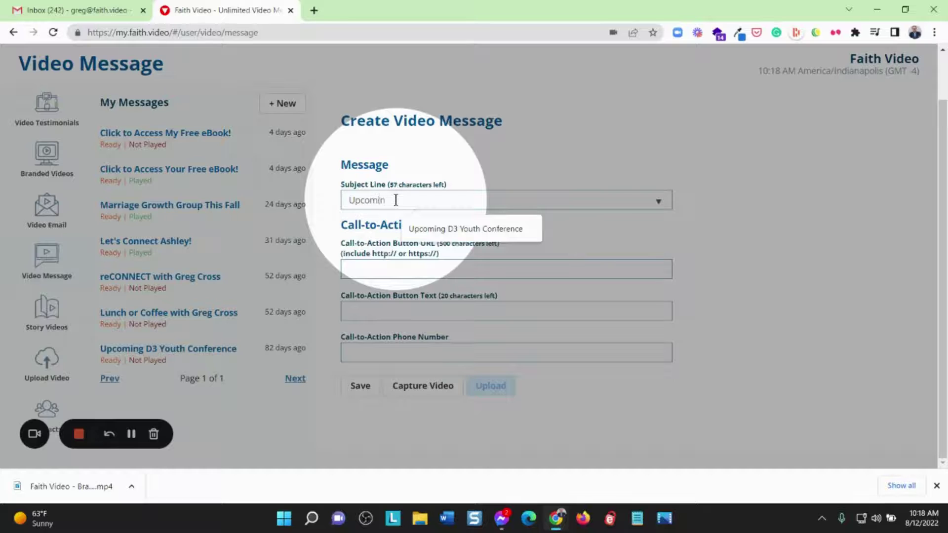
pyautogui.write('g Sermon')
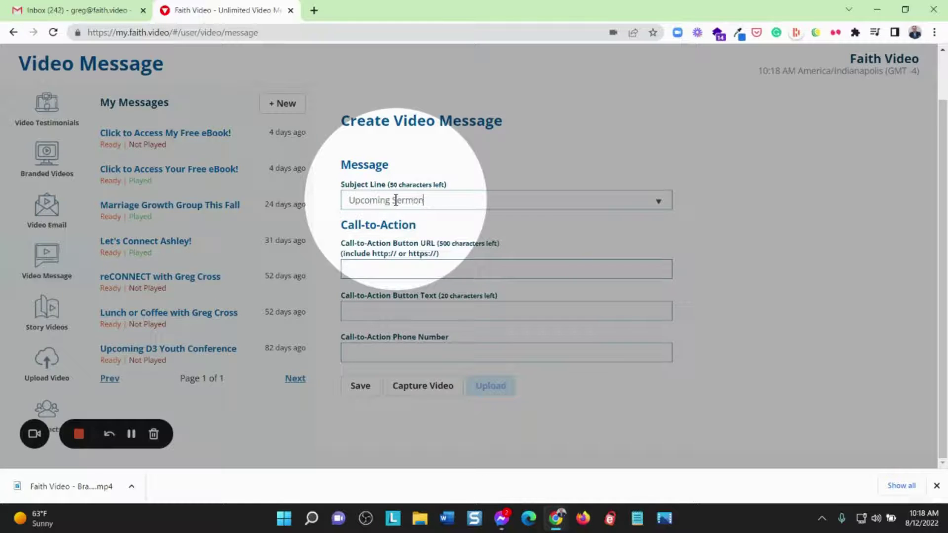
pyautogui.write(' Series')
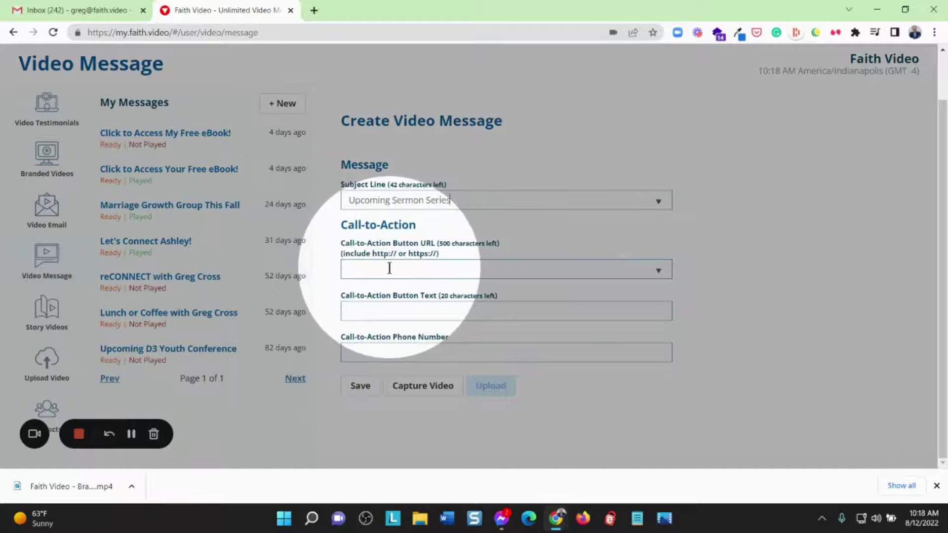
pyautogui.click(366, 271)
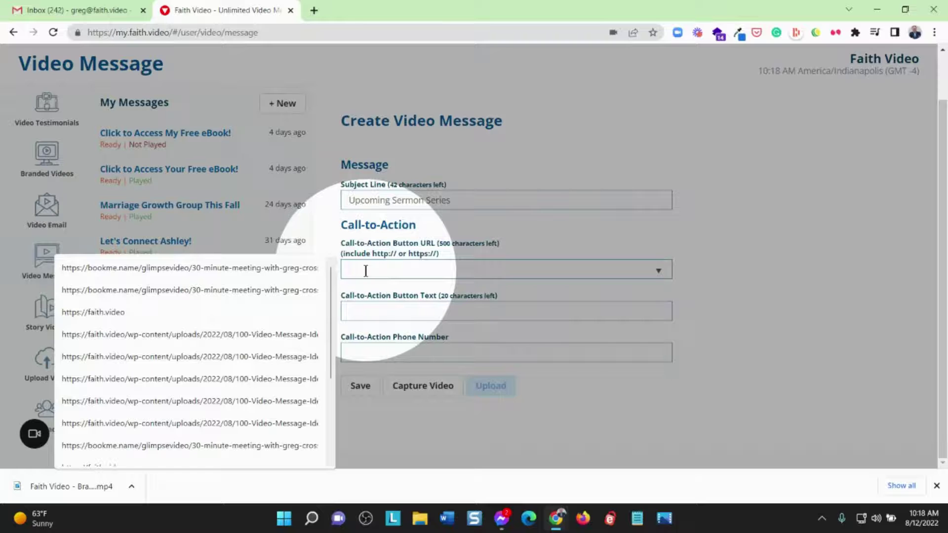
pyautogui.click(126, 312)
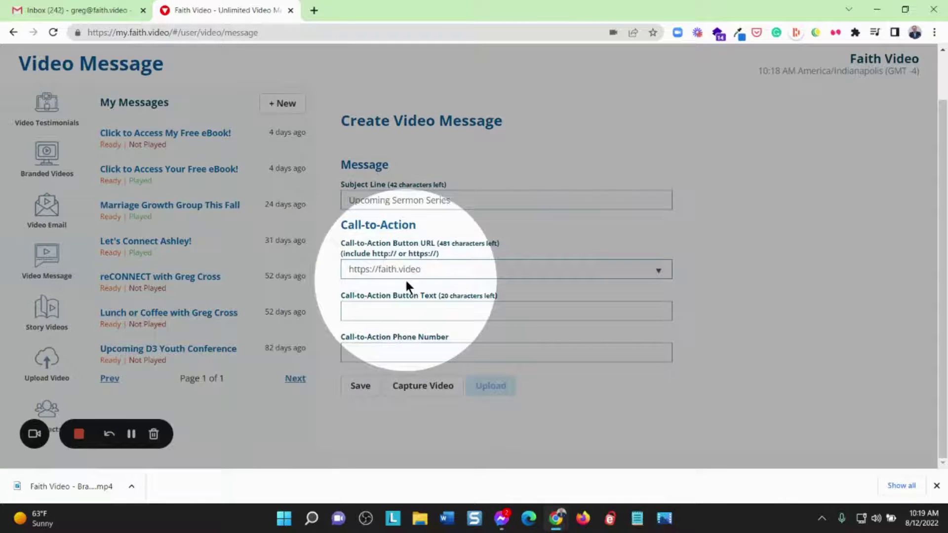
pyautogui.click(384, 309)
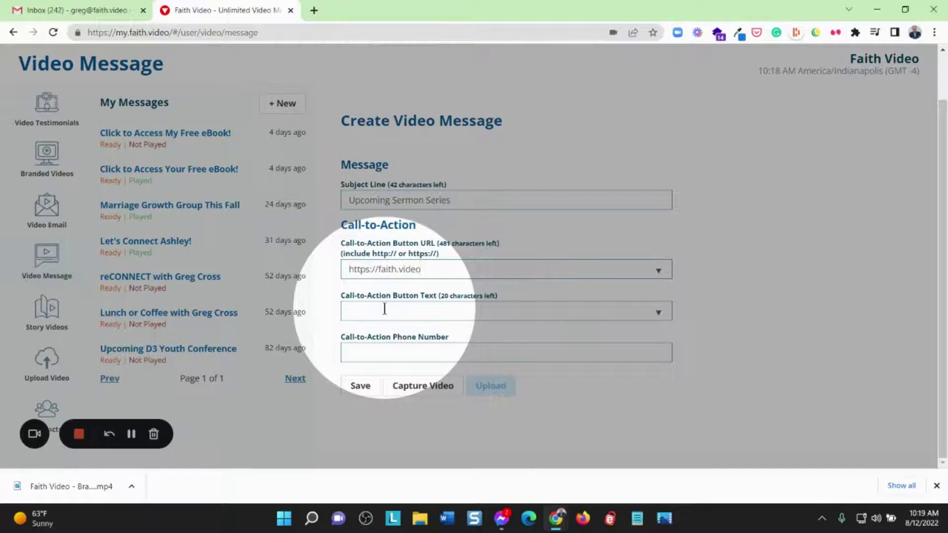
pyautogui.click(384, 309)
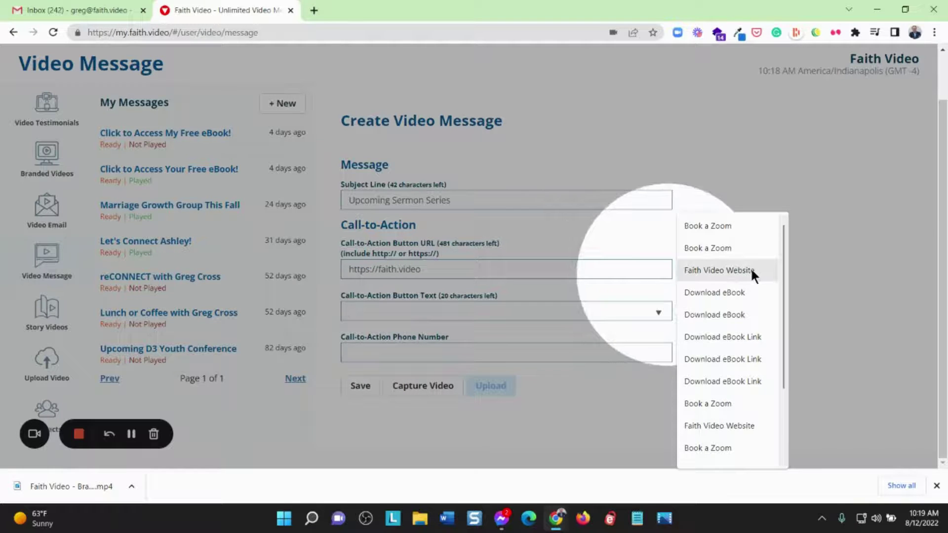
pyautogui.click(742, 270)
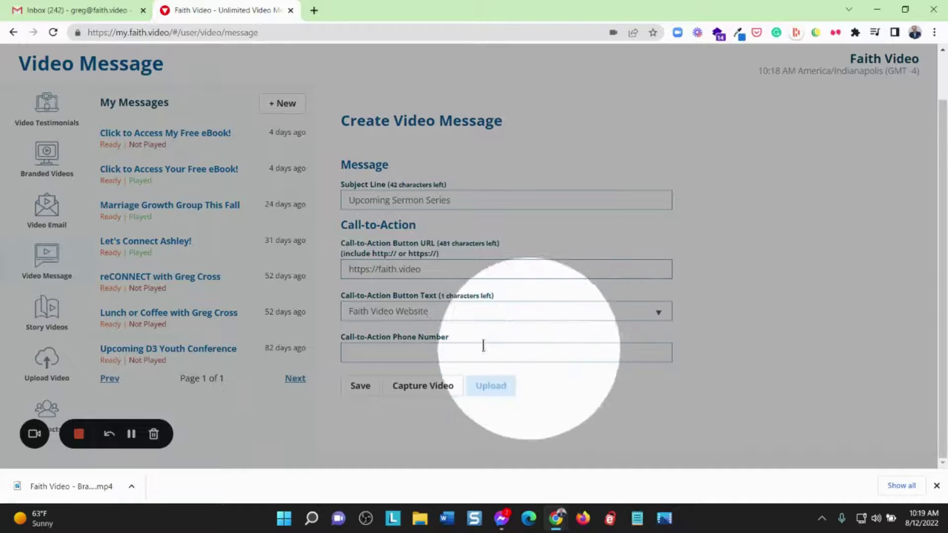
# Add the call-to-action phone number and save the message
pyautogui.click(364, 354)
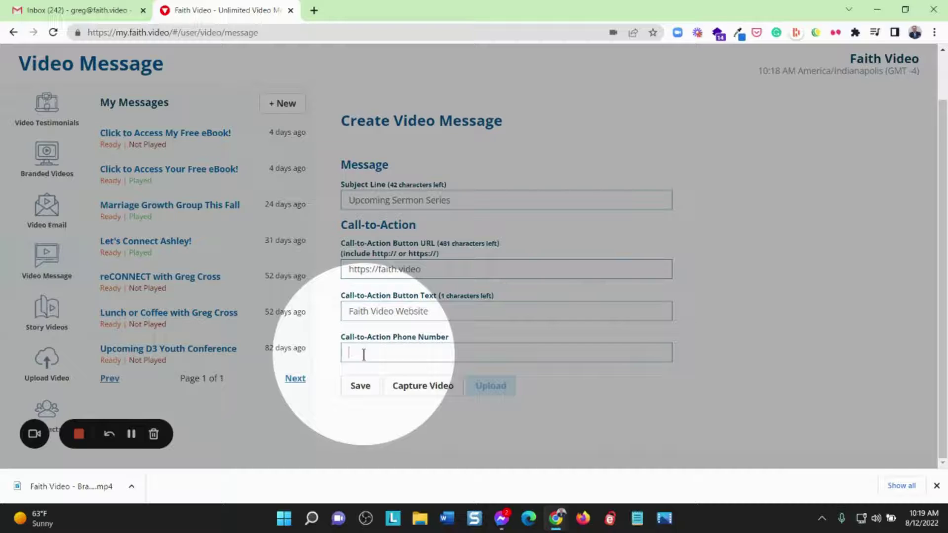
pyautogui.write('8881234567')
pyautogui.click(359, 386)
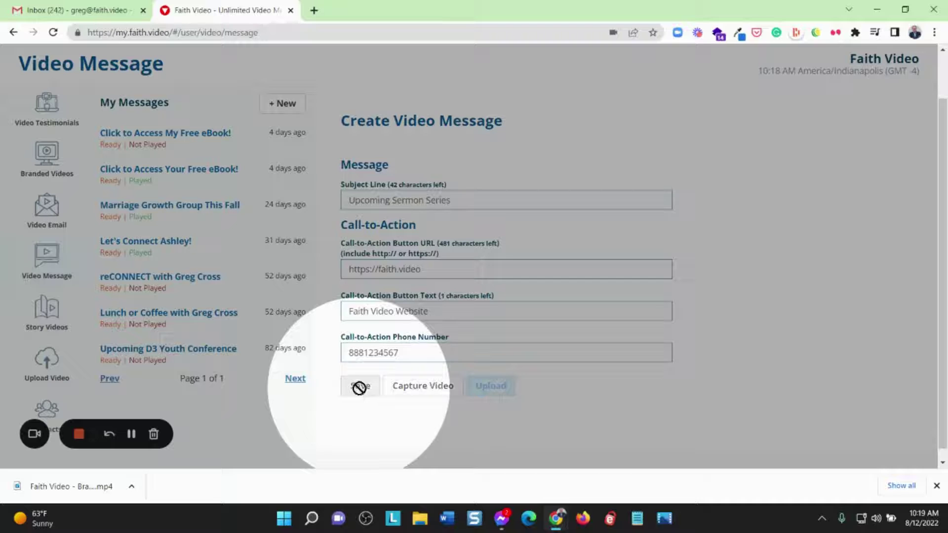
# Record a webcam clip for the message, play it back, and submit it for upload
pyautogui.click(423, 386)
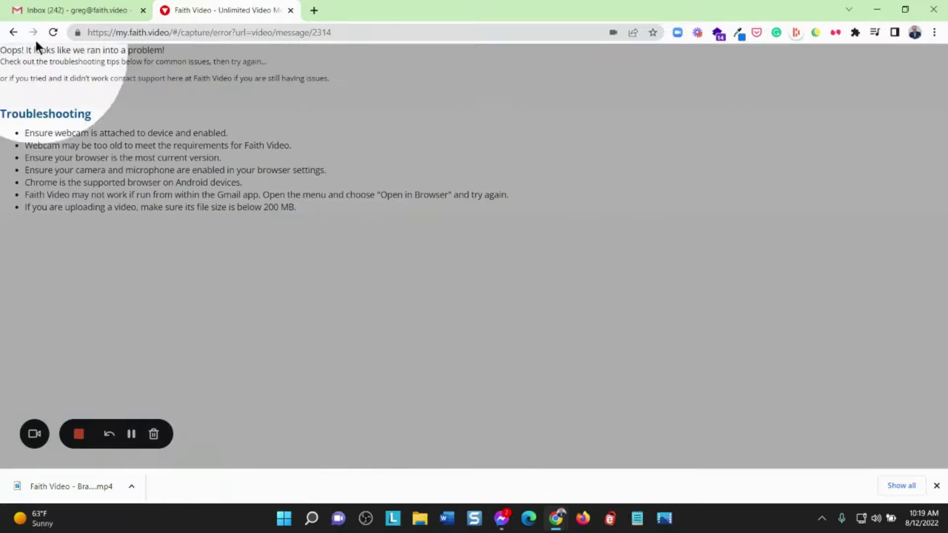
pyautogui.click(12, 31)
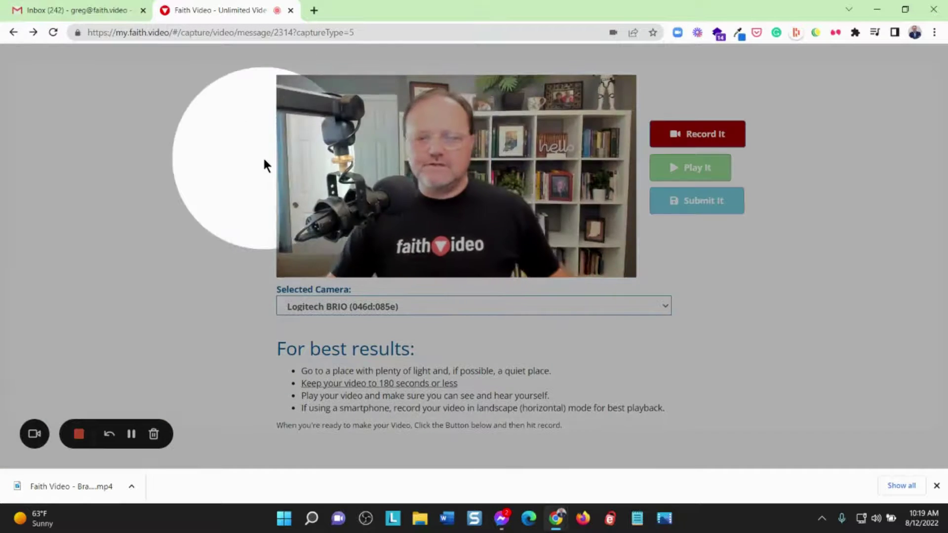
pyautogui.click(677, 133)
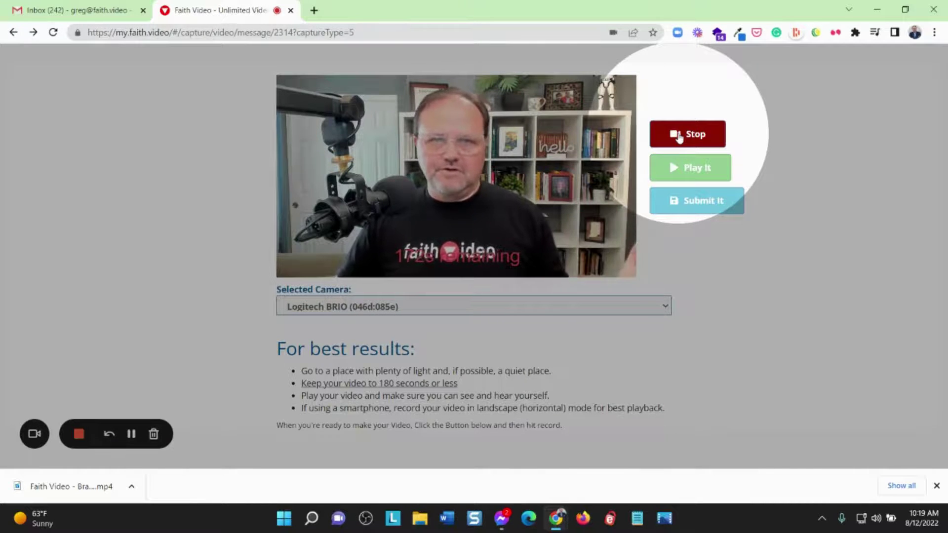
pyautogui.click(679, 138)
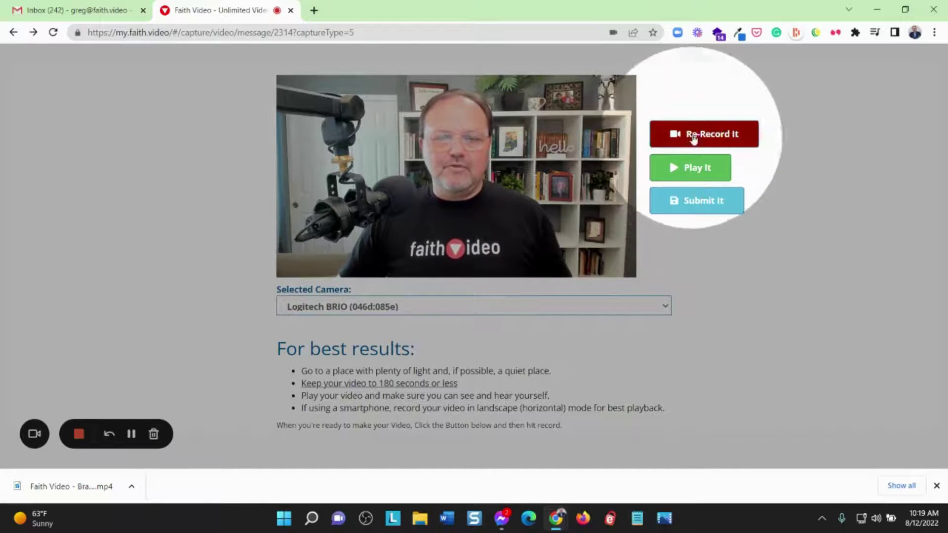
pyautogui.click(697, 168)
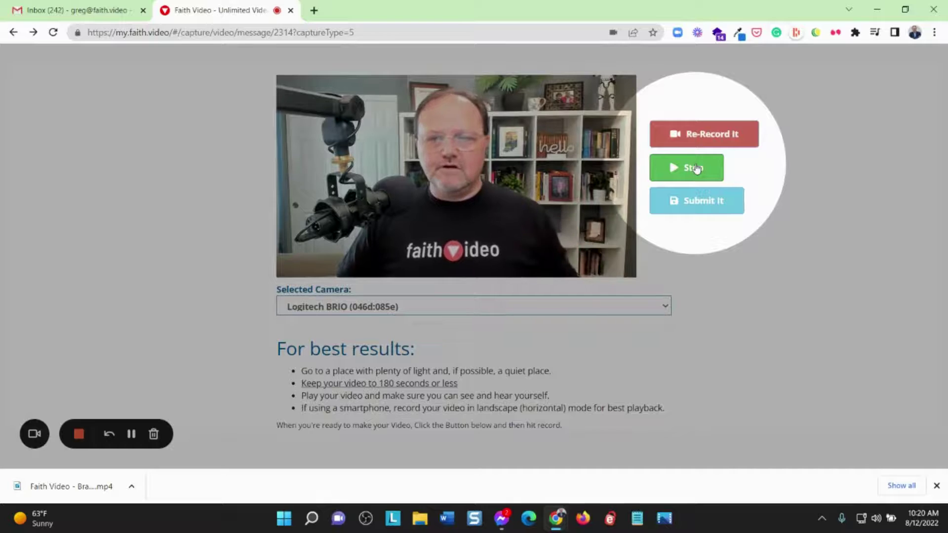
pyautogui.click(693, 169)
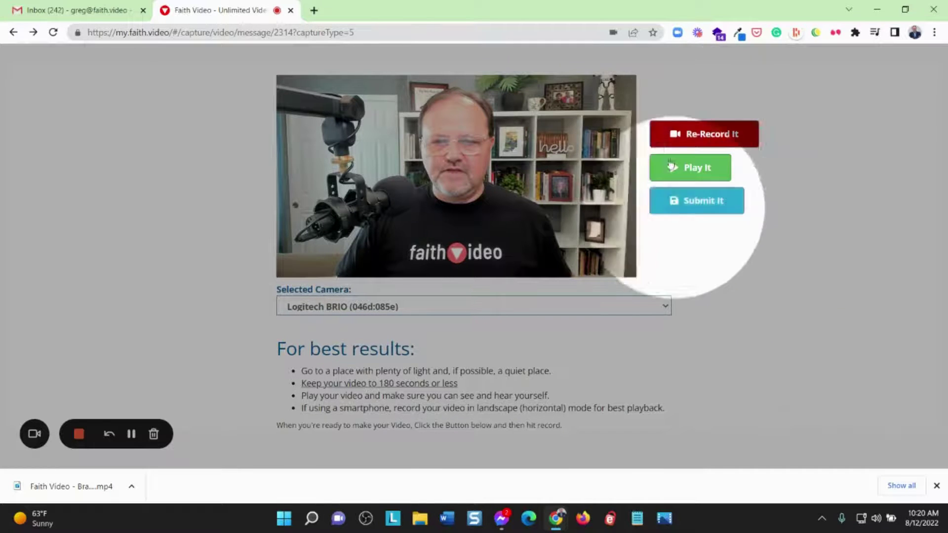
pyautogui.click(700, 202)
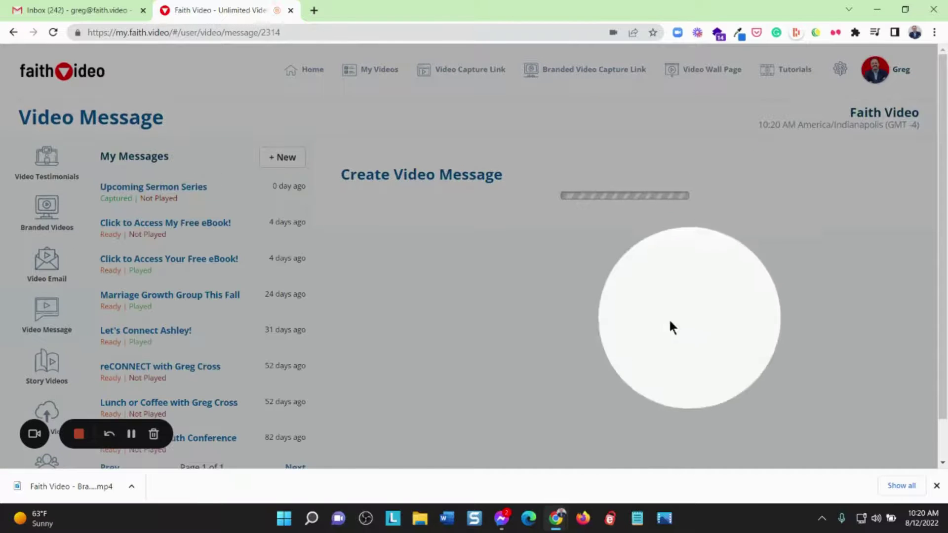
# Copy the video's URL and thumbnail image from the Video Embed Code section
pyautogui.scroll(-5, 644, 293)
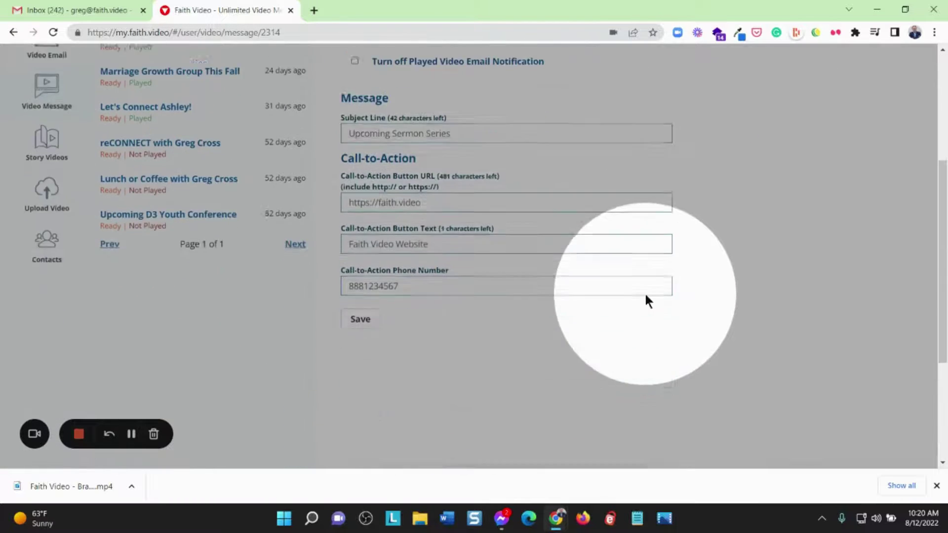
pyautogui.scroll(-3, 644, 292)
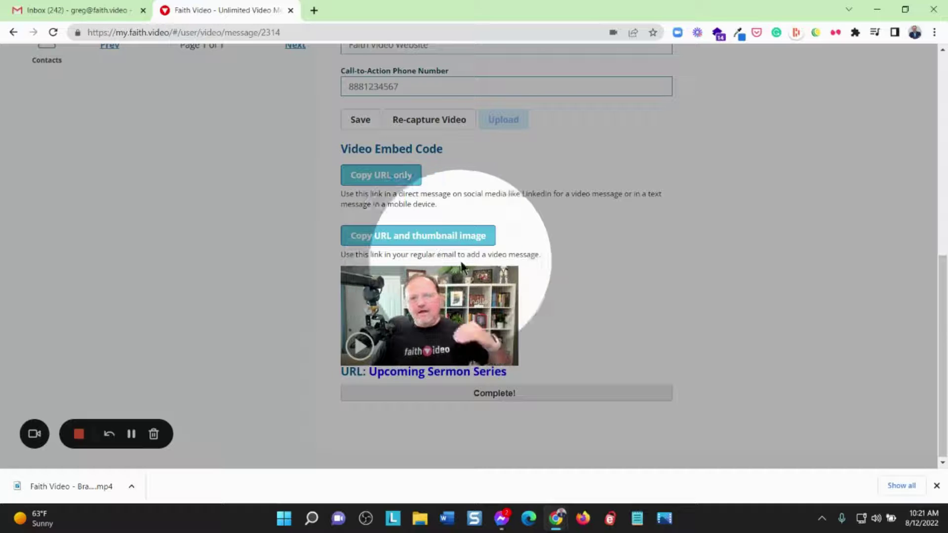
pyautogui.click(444, 237)
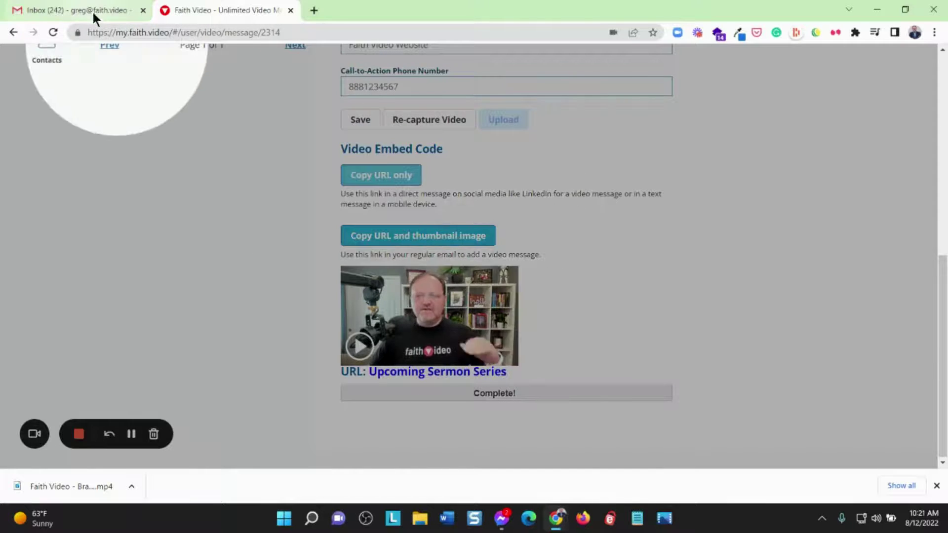
# Paste the video thumbnail and link into a Gmail draft addressed to the account's own contact
pyautogui.click(92, 10)
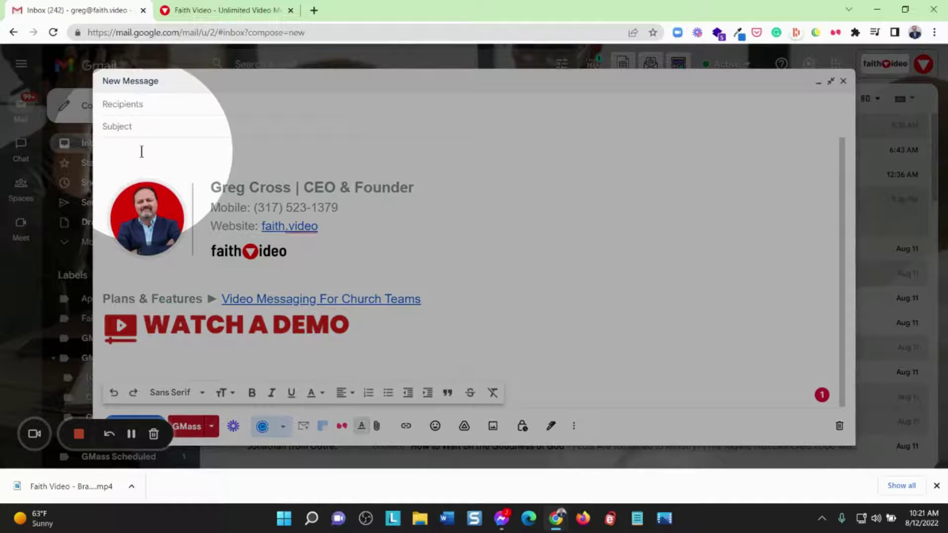
pyautogui.hotkey('ctrl', 'v')
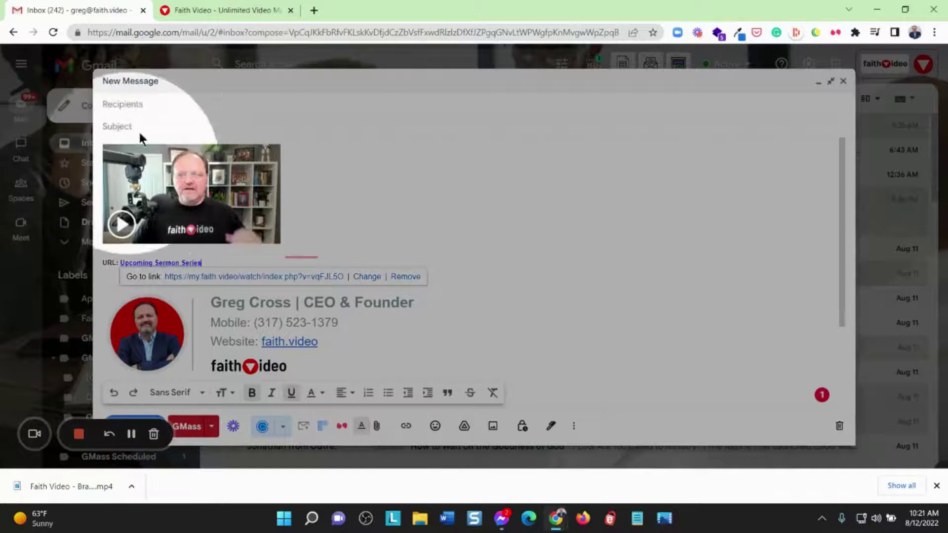
pyautogui.click(138, 106)
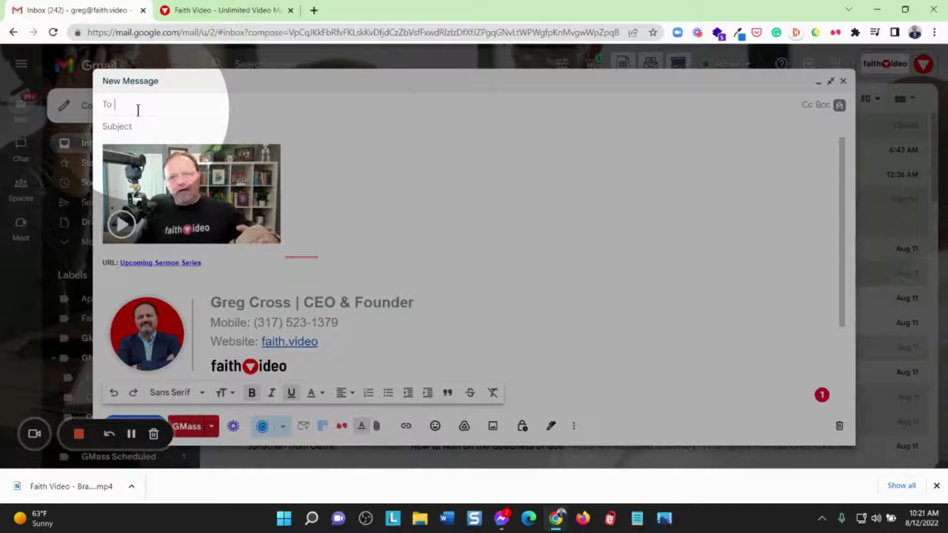
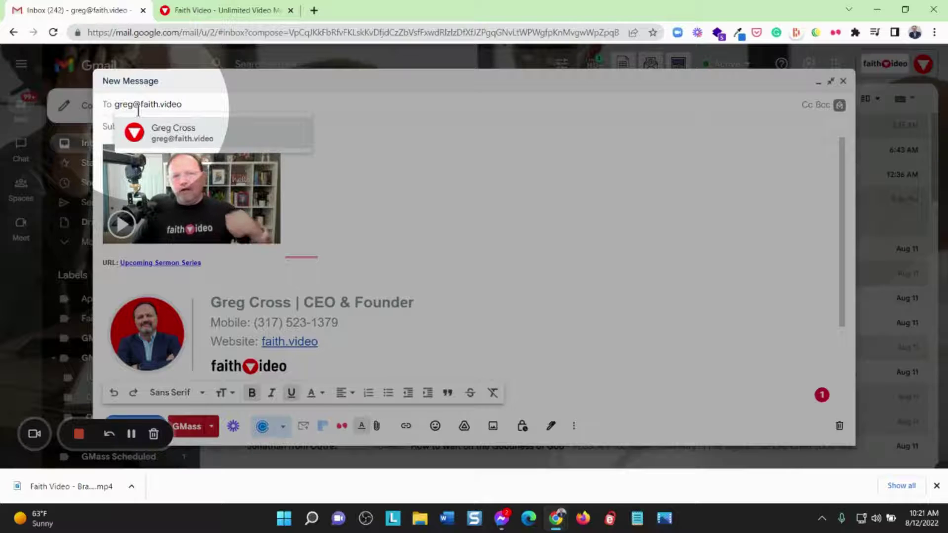
pyautogui.click(178, 135)
pyautogui.click(153, 127)
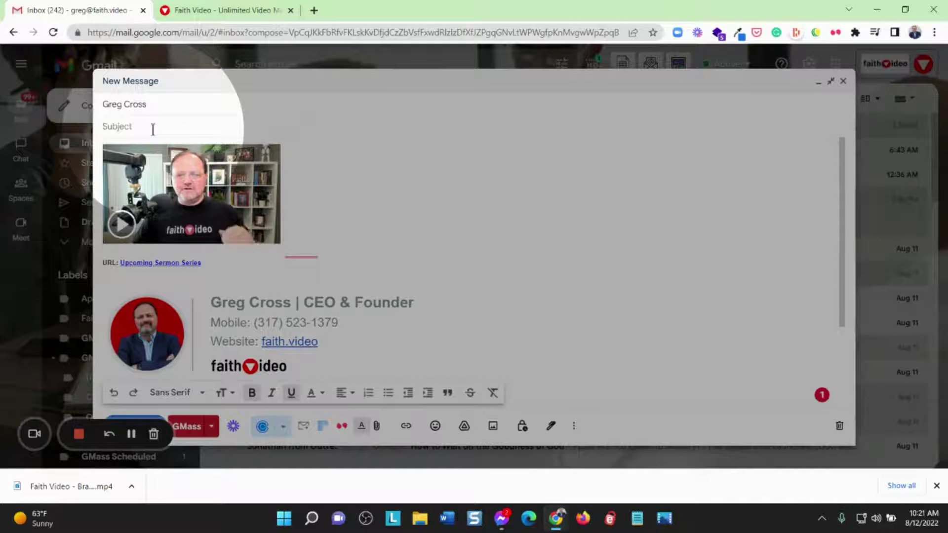
# Add the subject 'Upcoming Sermon Series' and send the email
pyautogui.write('Upcomin')
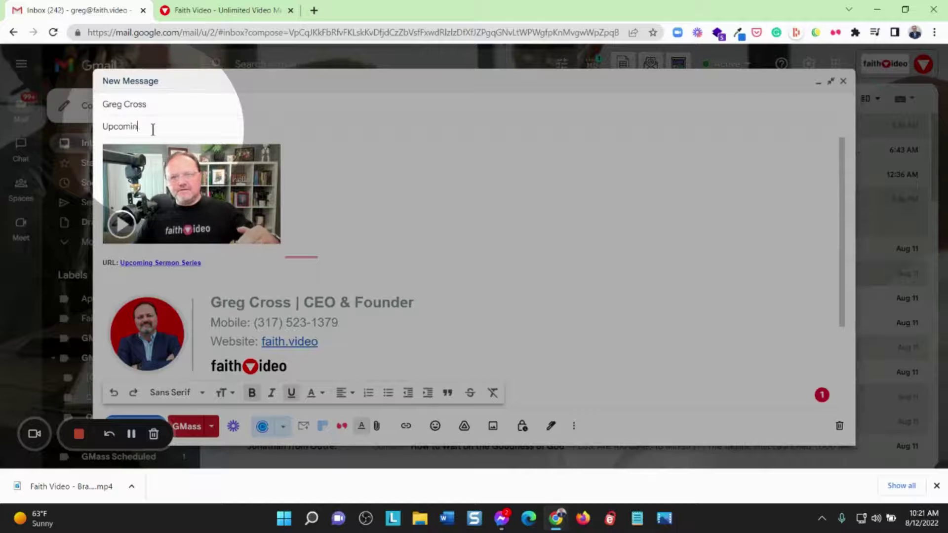
pyautogui.write('g Sermon Ser')
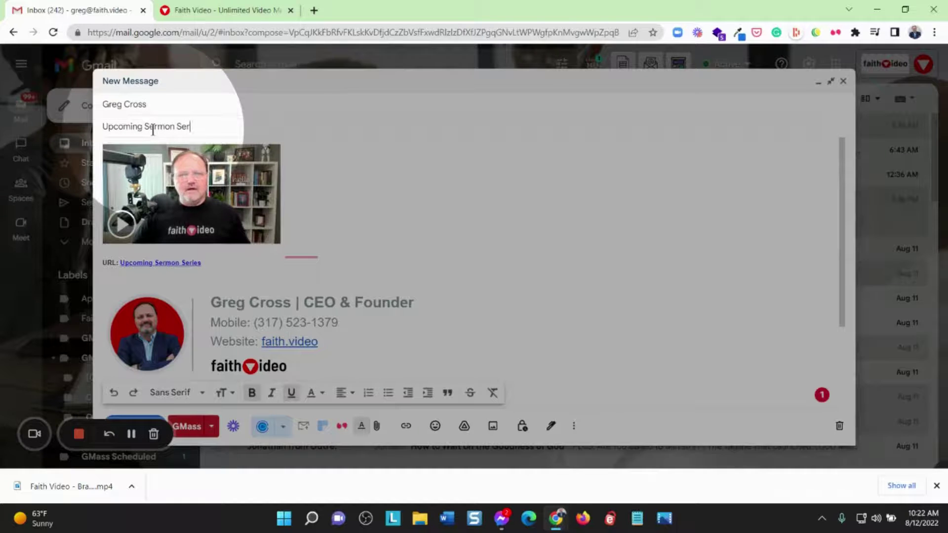
pyautogui.write('ies')
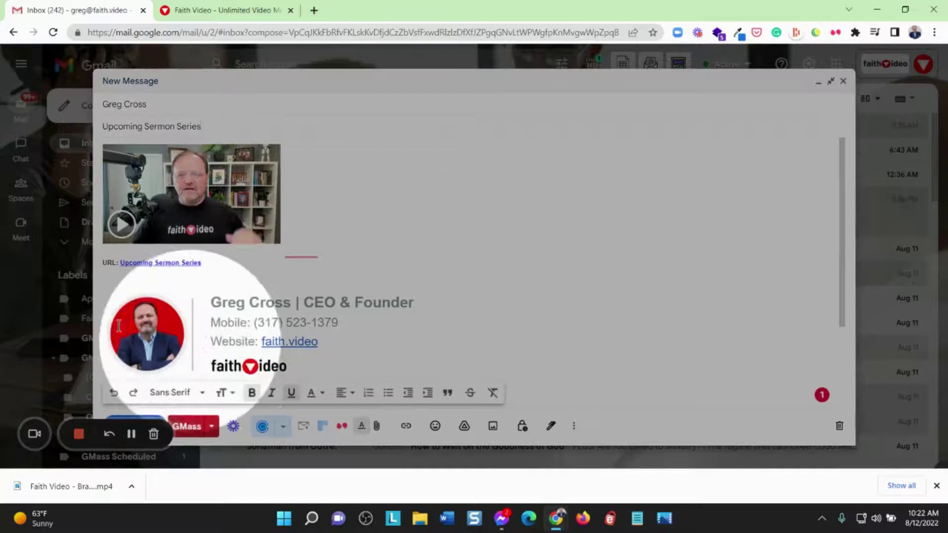
pyautogui.click(158, 417)
pyautogui.scroll(-3, 504, 264)
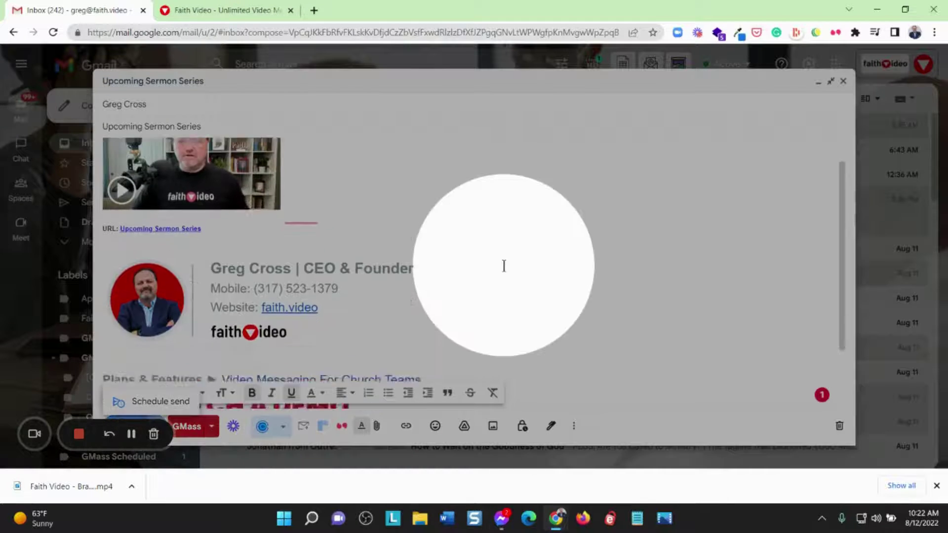
pyautogui.click(113, 419)
pyautogui.click(114, 420)
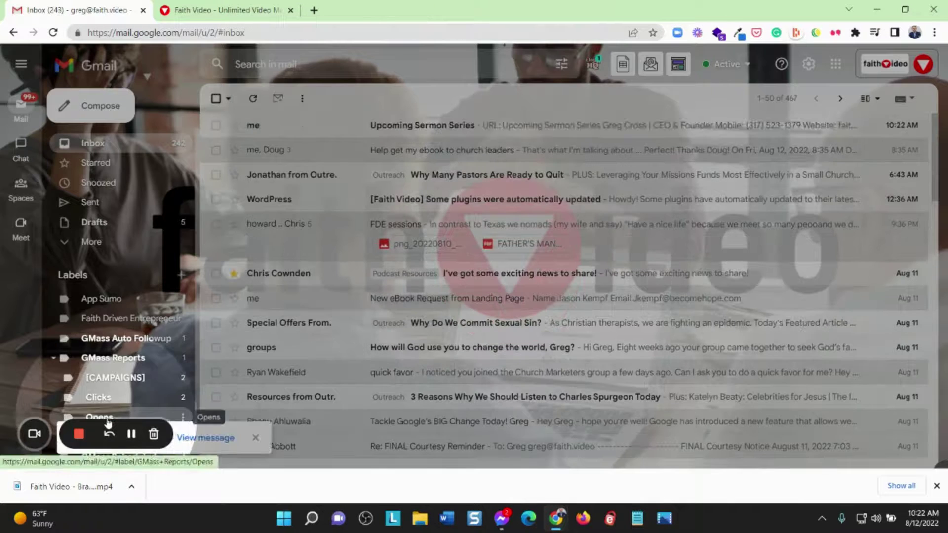
# Open the Upcoming Sermon Series email and follow its link to the video's watch page
pyautogui.click(441, 126)
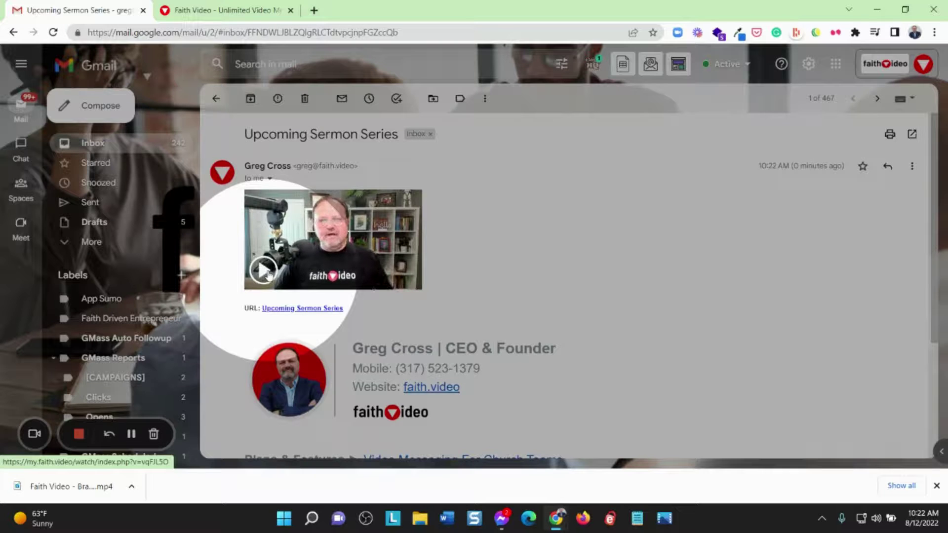
pyautogui.click(293, 309)
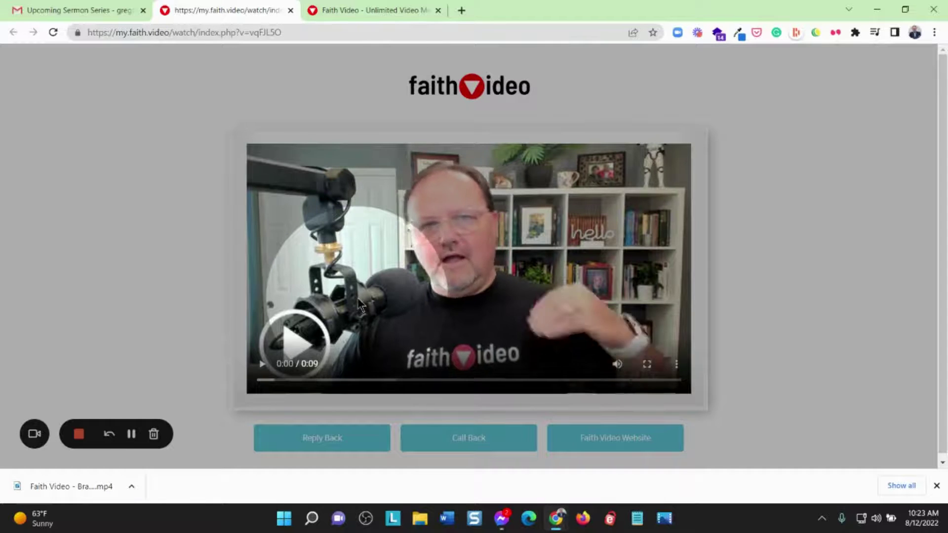
# Play the video briefly on the watch page, pause it, and return to the Faith Video message tab
pyautogui.click(265, 368)
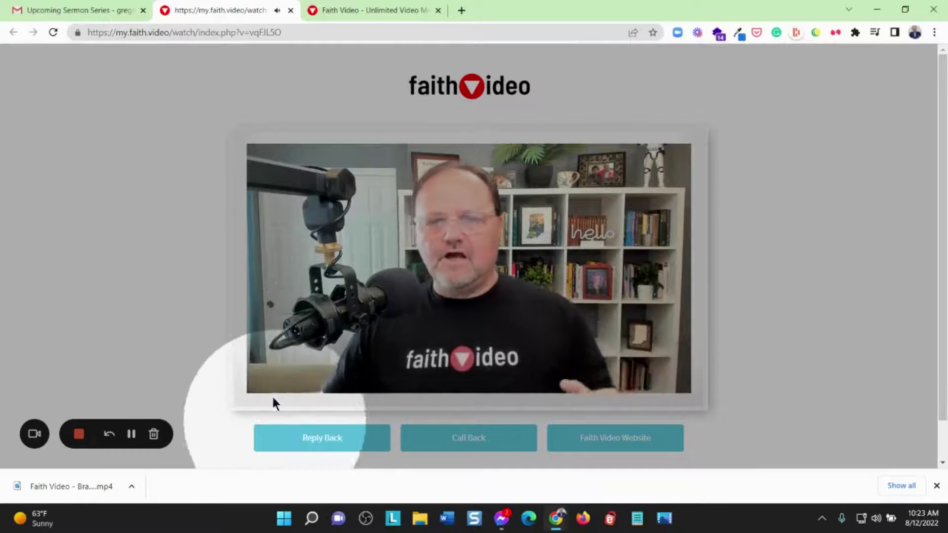
pyautogui.click(262, 363)
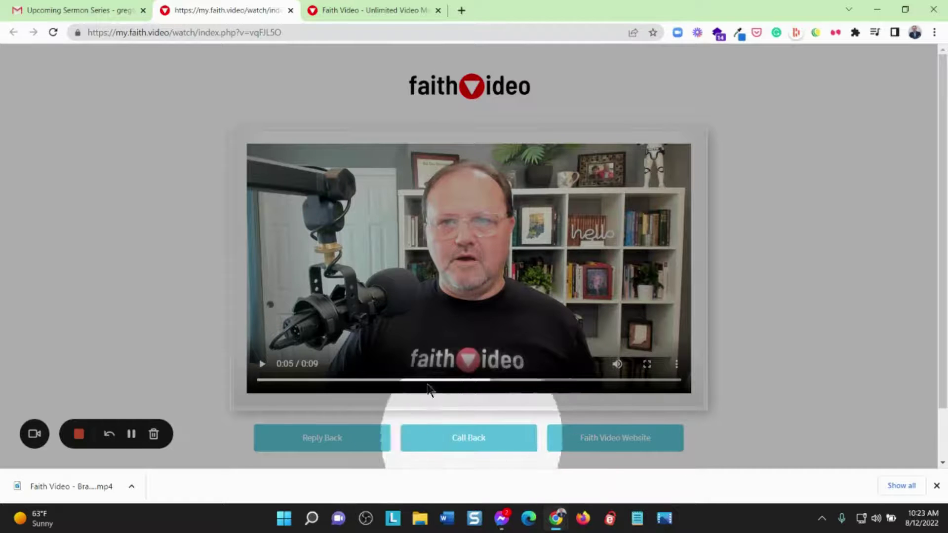
pyautogui.click(354, 8)
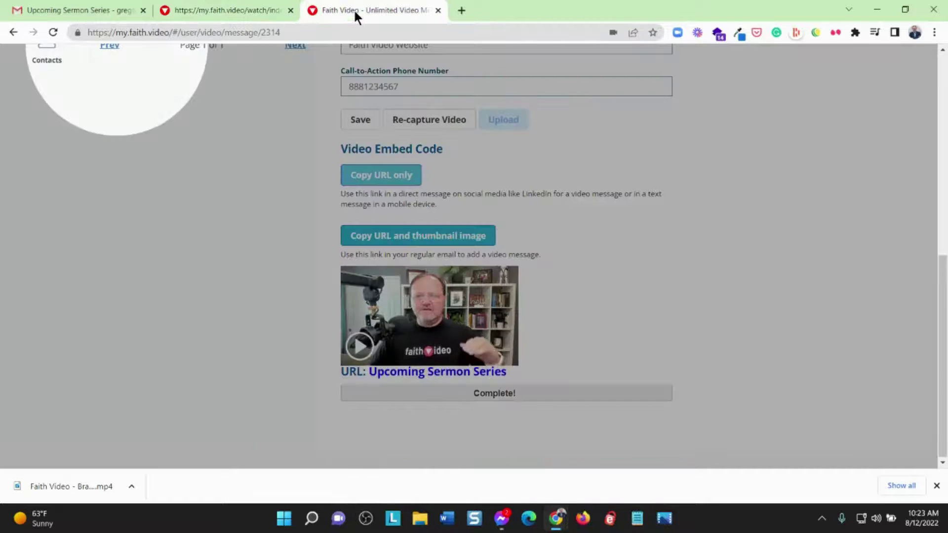
# Confirm the Tracking section shows one play, then switch back to the Gmail tab
pyautogui.scroll(10, 237, 277)
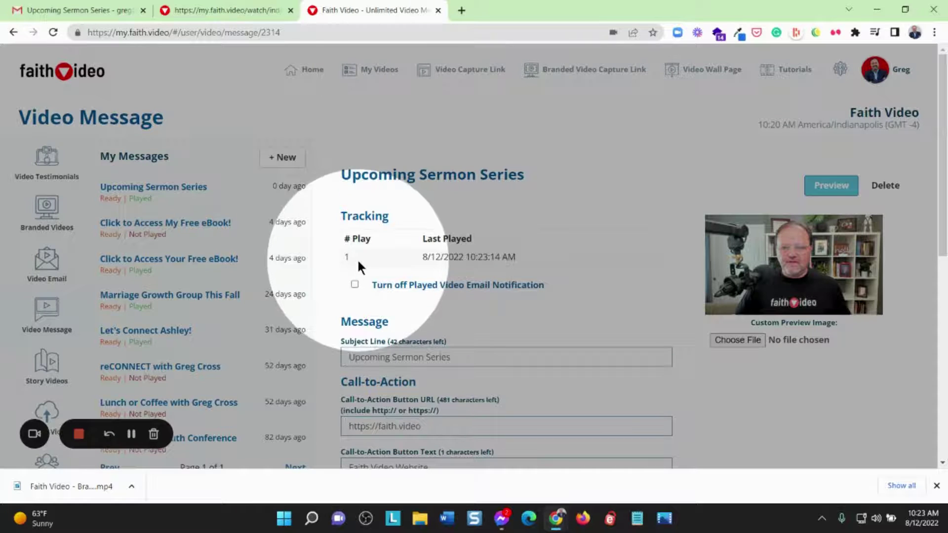
pyautogui.click(81, 9)
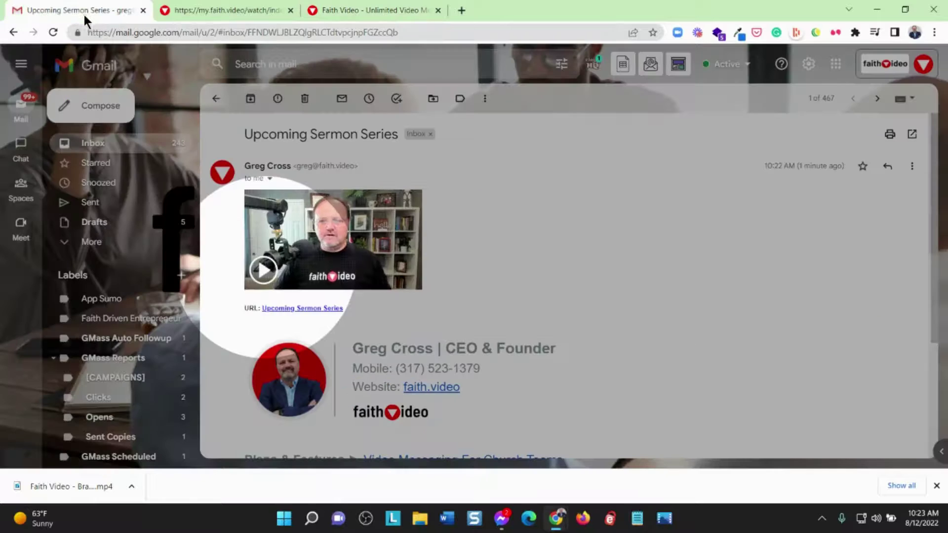
# Read the Video Message Played notification in the inbox, then return to the Faith Video tab
pyautogui.click(97, 144)
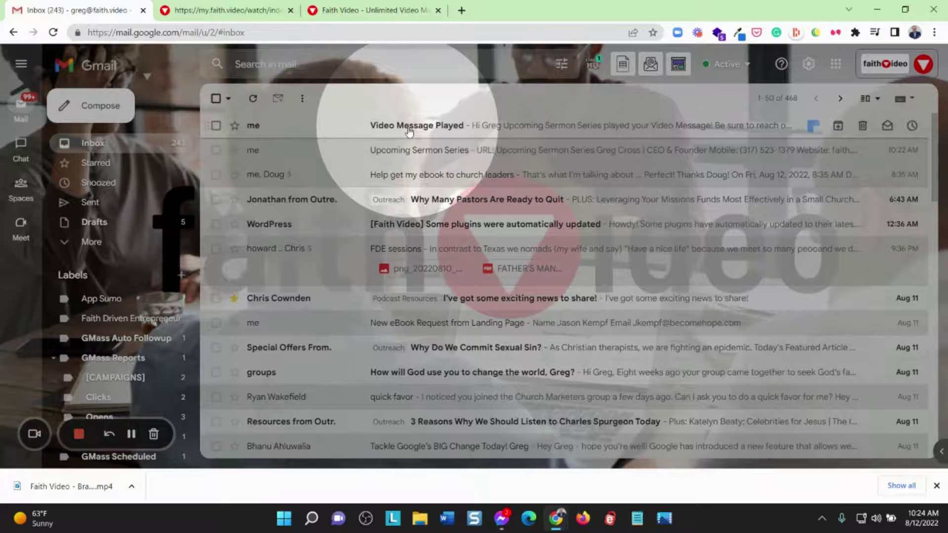
pyautogui.click(408, 128)
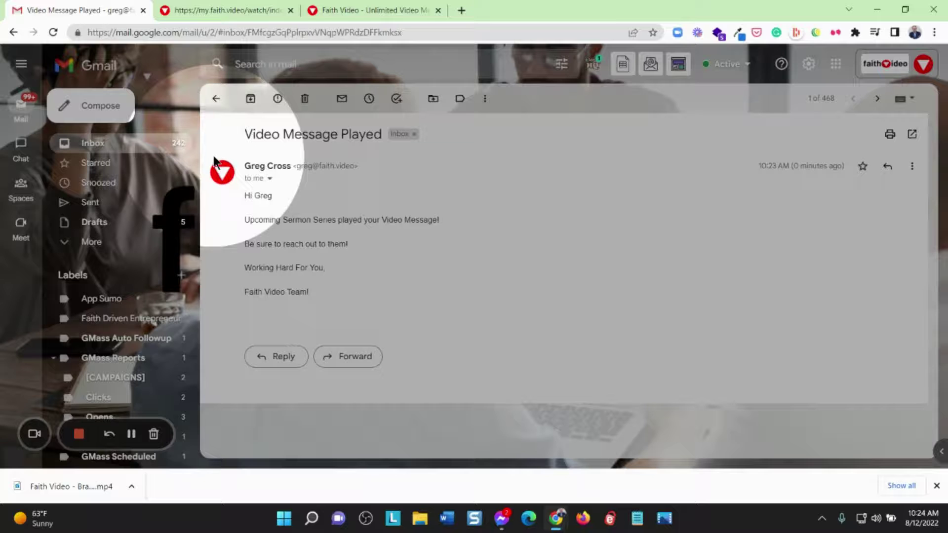
pyautogui.click(315, 9)
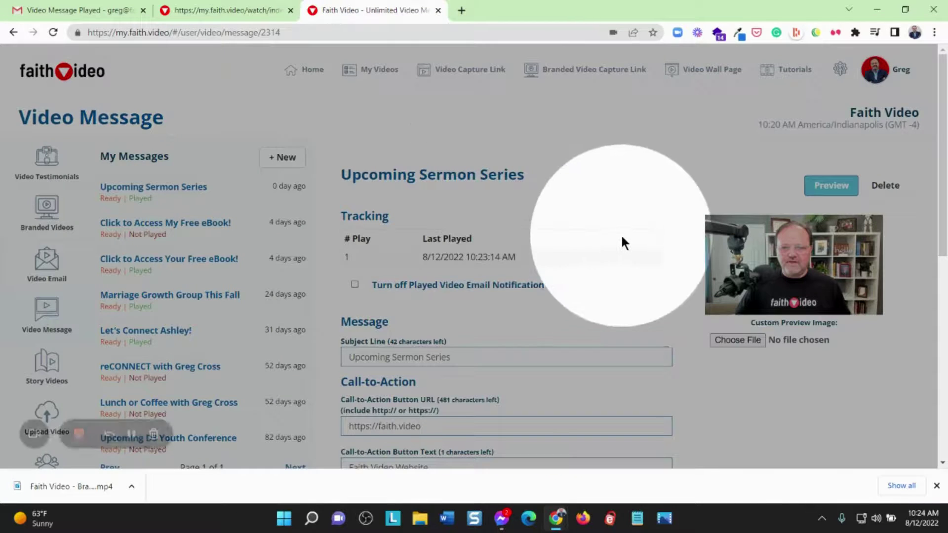
# Scroll down the Upcoming Sermon Series page to the Video Embed Code section, then back up
pyautogui.scroll(-7, 621, 235)
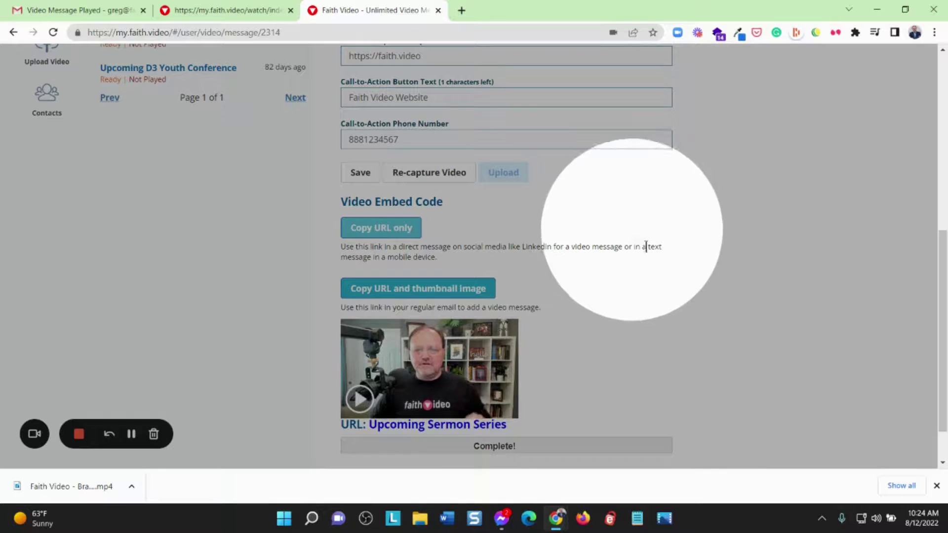
pyautogui.scroll(6, 653, 340)
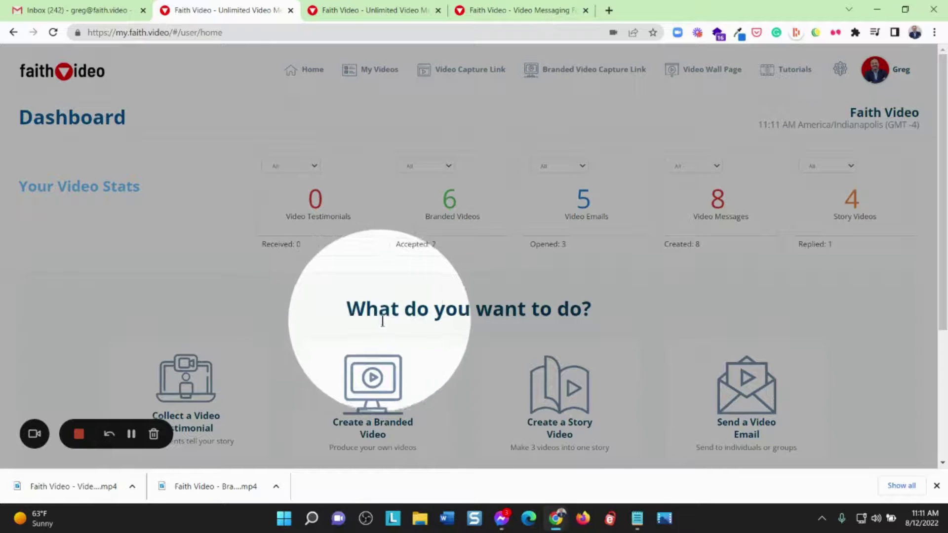
# Scroll the dashboard and choose the 'Create a Story Video' tile
pyautogui.scroll(-3, 544, 321)
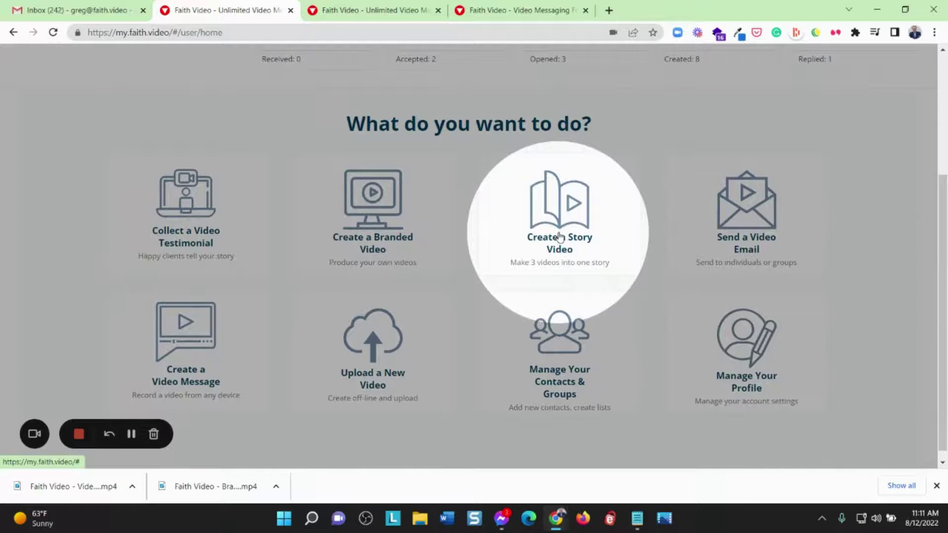
pyautogui.click(559, 236)
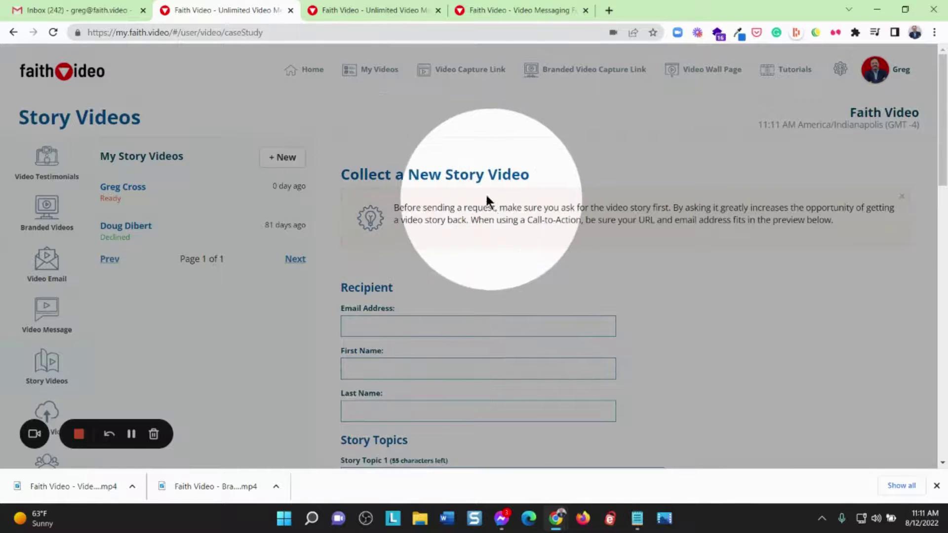
# Return to the tab with the filled Story Video form and scroll up to its Recipient section
pyautogui.click(367, 7)
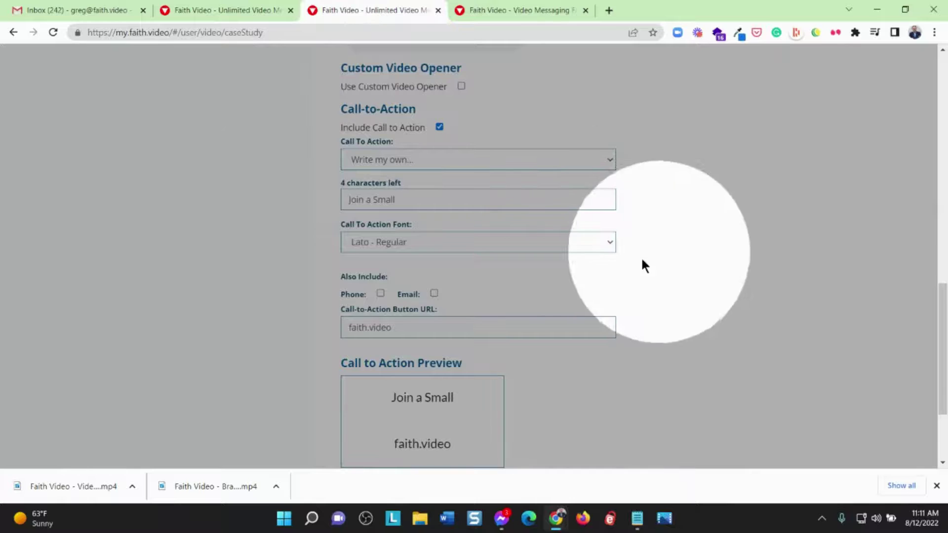
pyautogui.scroll(4, 644, 257)
pyautogui.scroll(8, 647, 256)
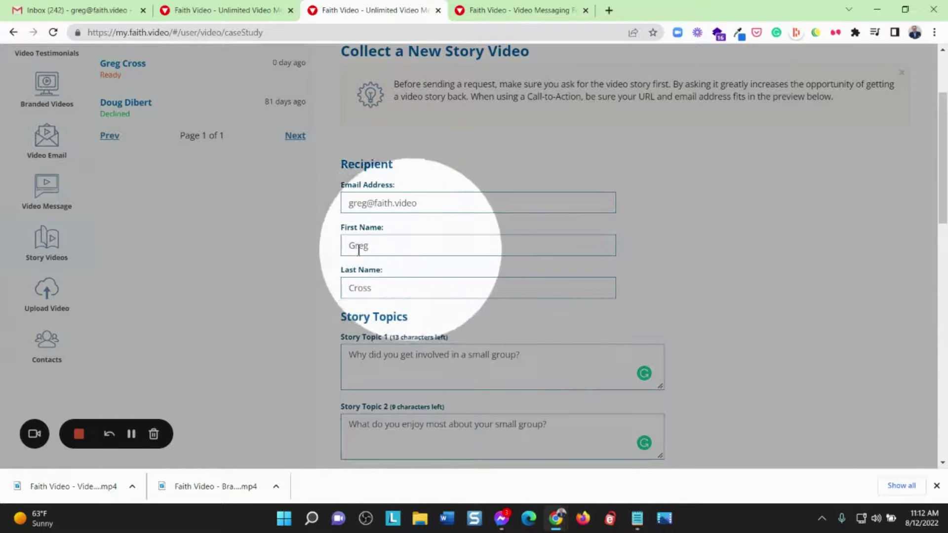
# Enable the custom video opener, disable the call to action, send the request, then go to Gmail
pyautogui.scroll(-4, 487, 256)
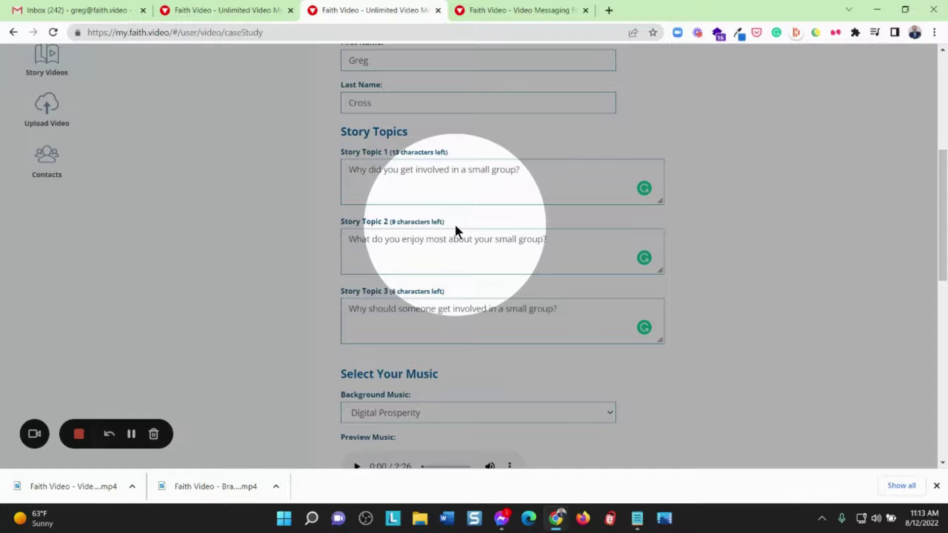
pyautogui.scroll(-3, 473, 262)
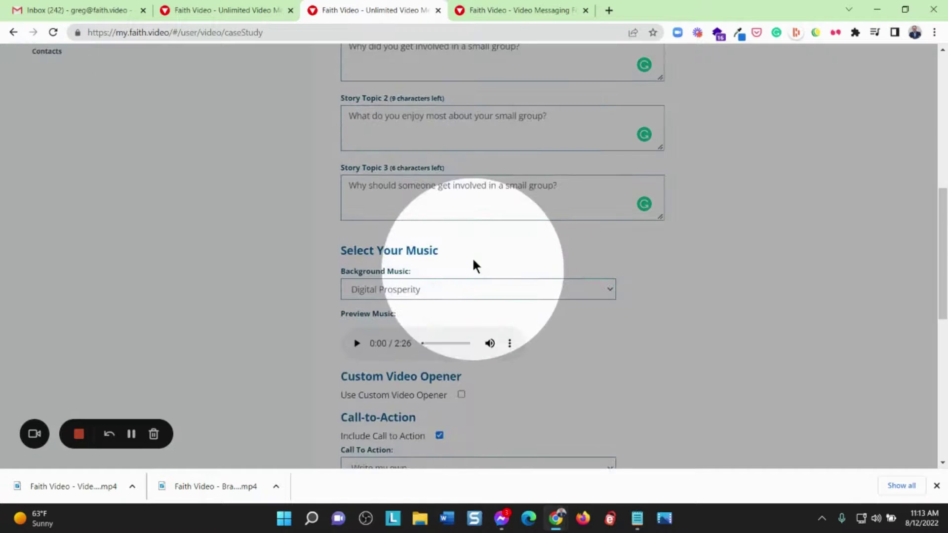
pyautogui.scroll(-3, 474, 265)
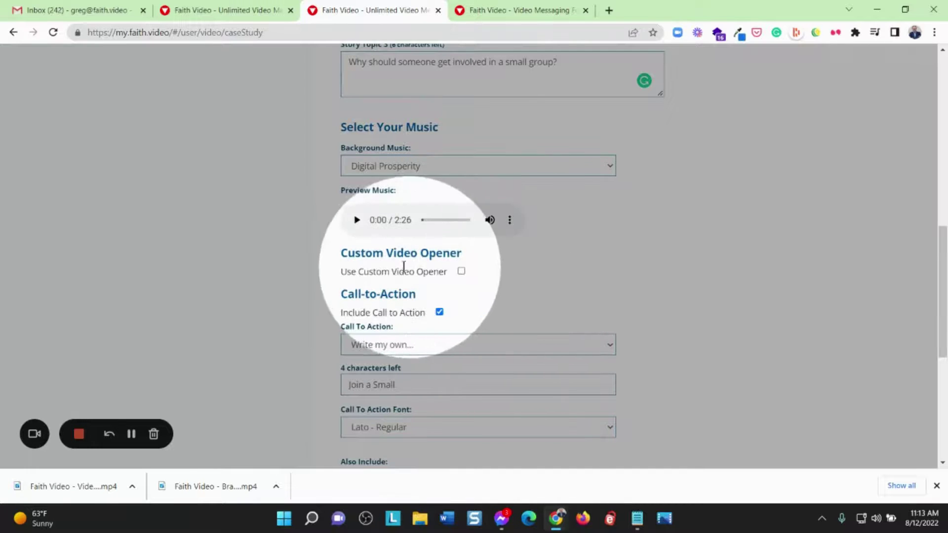
pyautogui.click(461, 272)
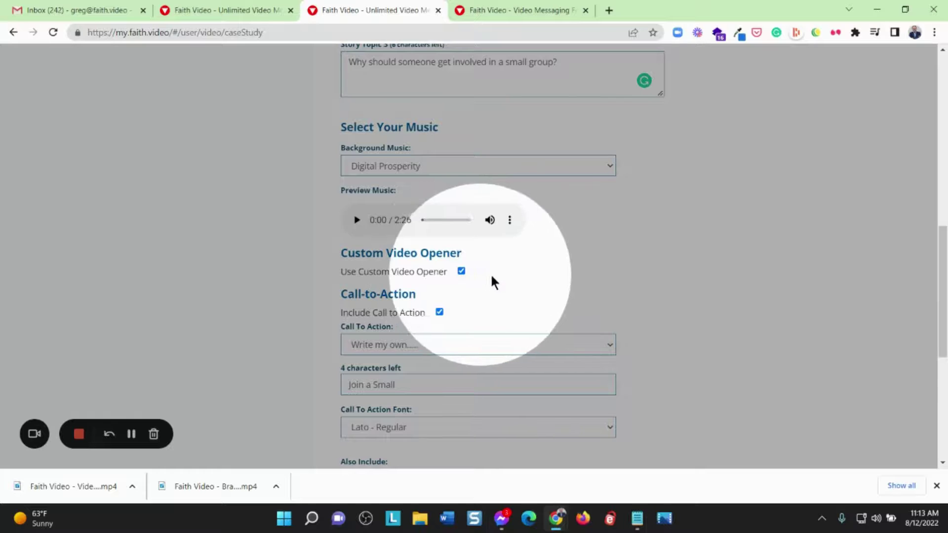
pyautogui.scroll(-3, 503, 260)
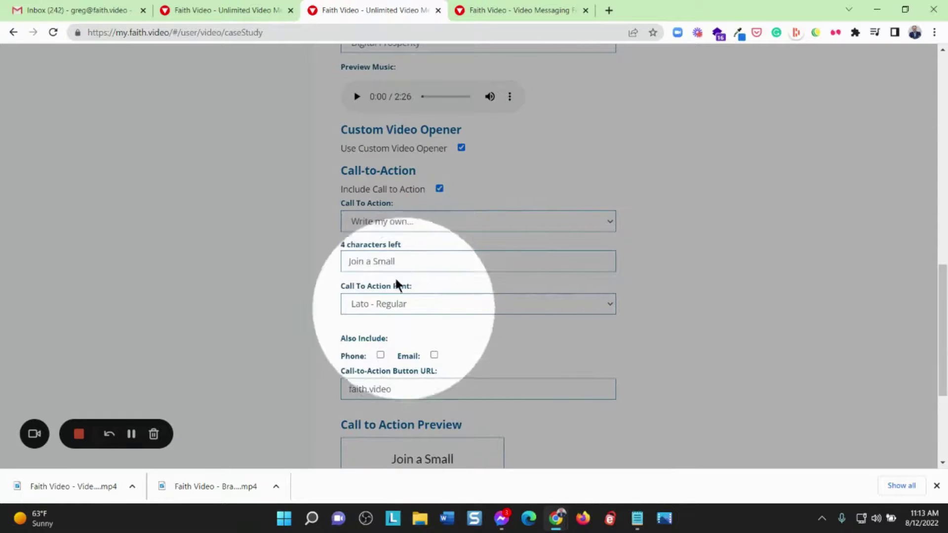
pyautogui.click(438, 188)
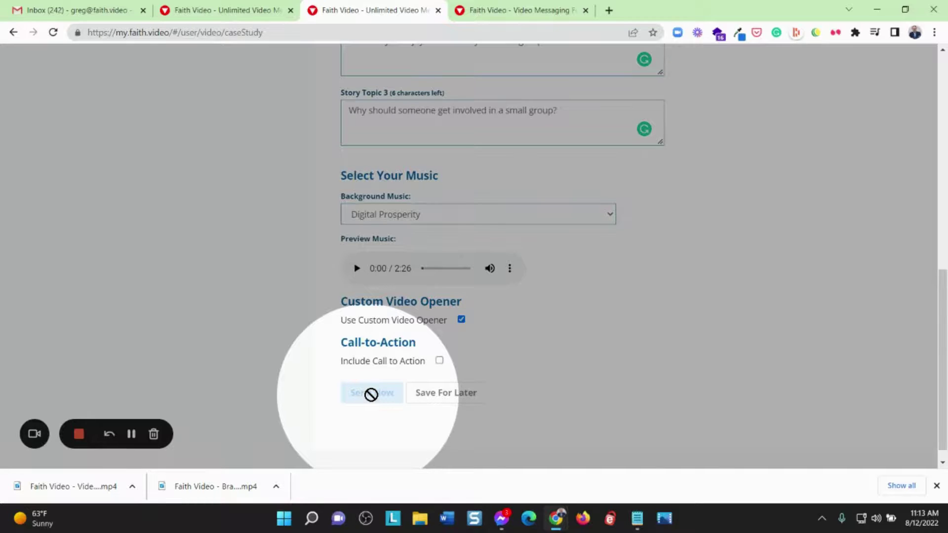
pyautogui.click(131, 434)
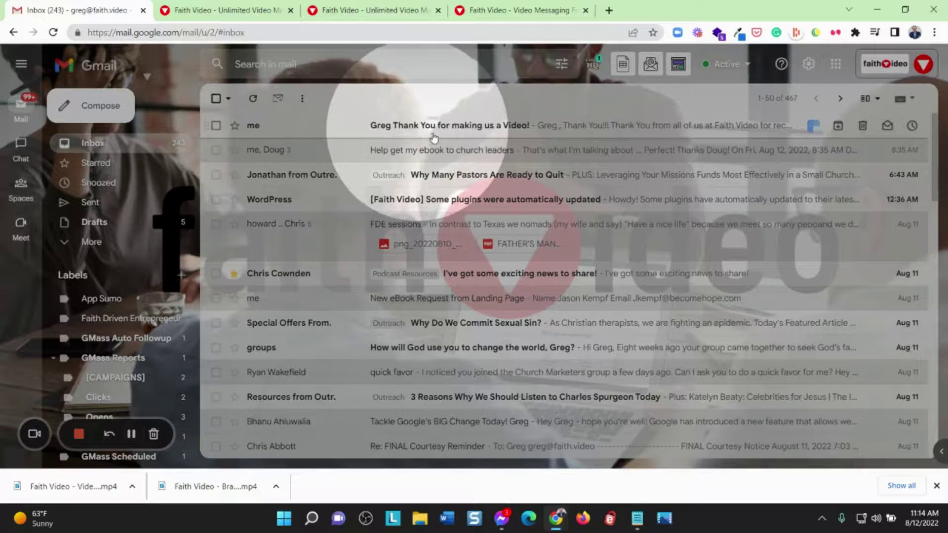
# Open the Faith Video thank-you email and accept it with YES! I'M READY
pyautogui.click(489, 130)
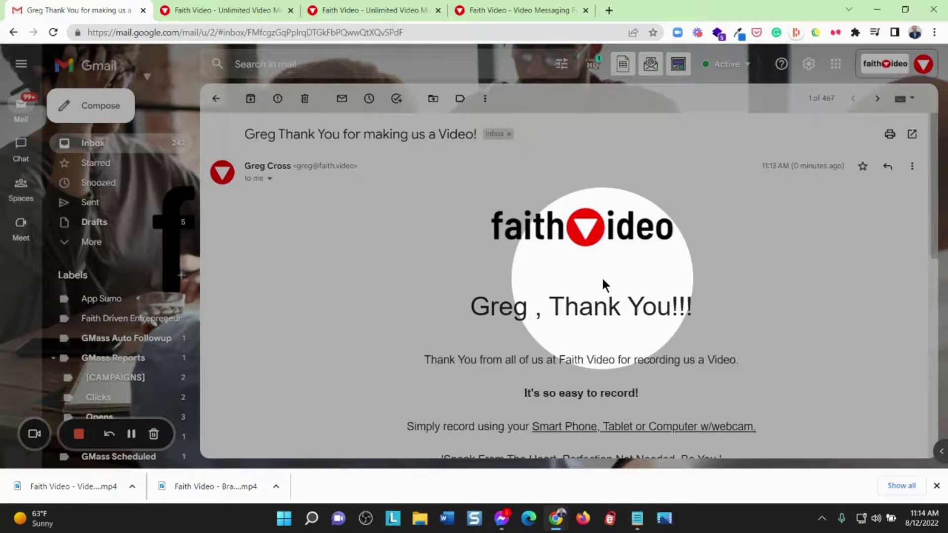
pyautogui.scroll(-4, 602, 277)
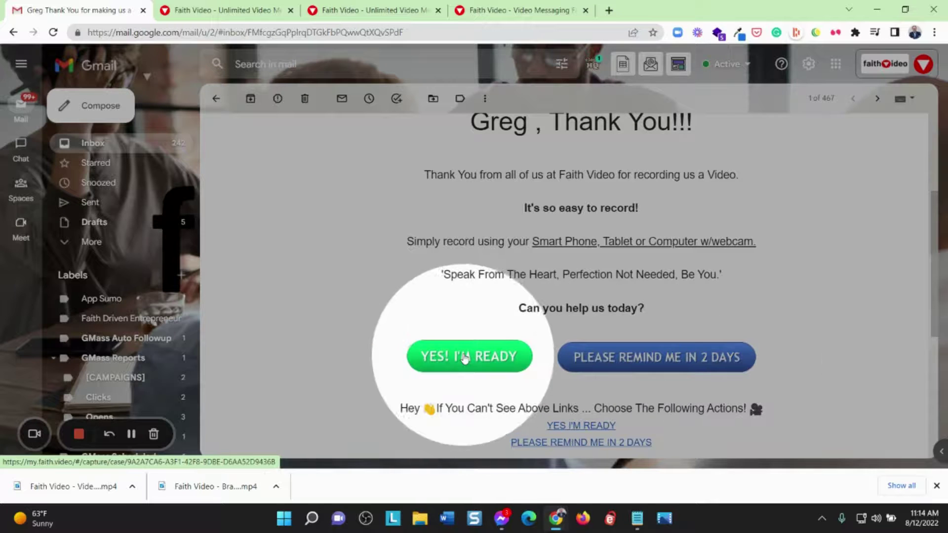
pyautogui.click(463, 355)
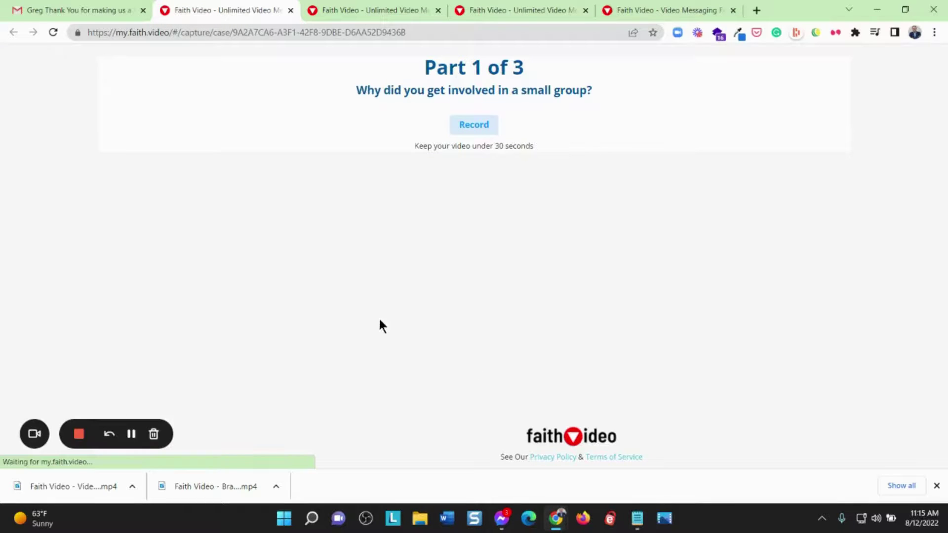
# Record the 'Why did you get involved in a small group?' answer and submit it
pyautogui.click(464, 119)
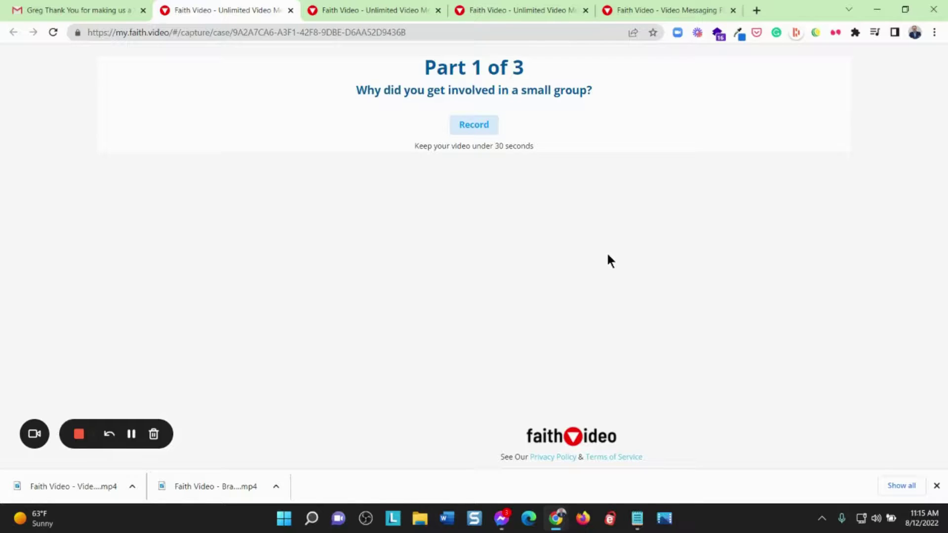
pyautogui.click(486, 130)
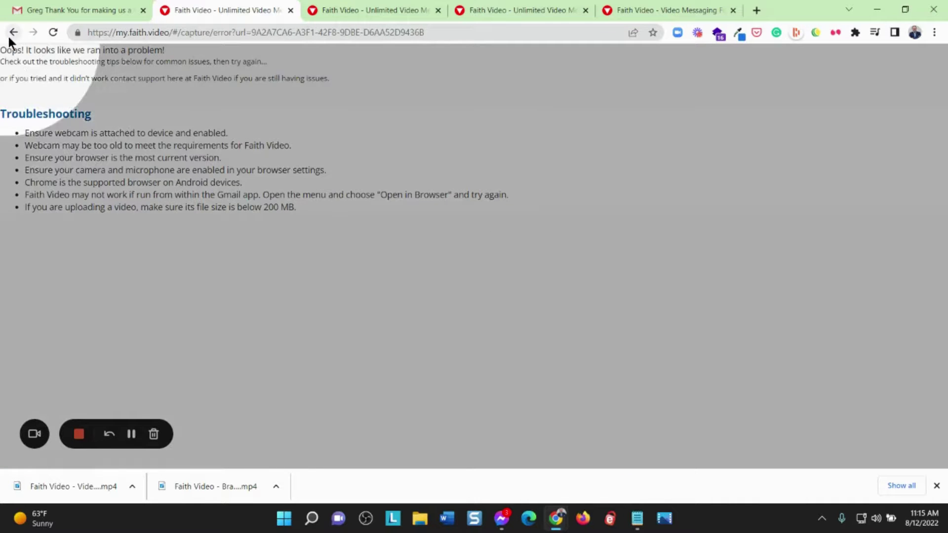
pyautogui.click(11, 33)
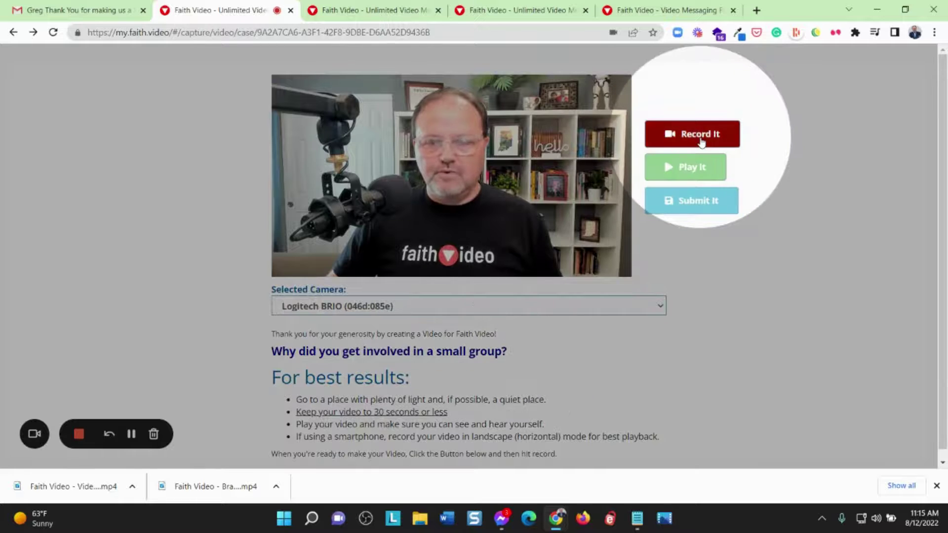
pyautogui.click(700, 140)
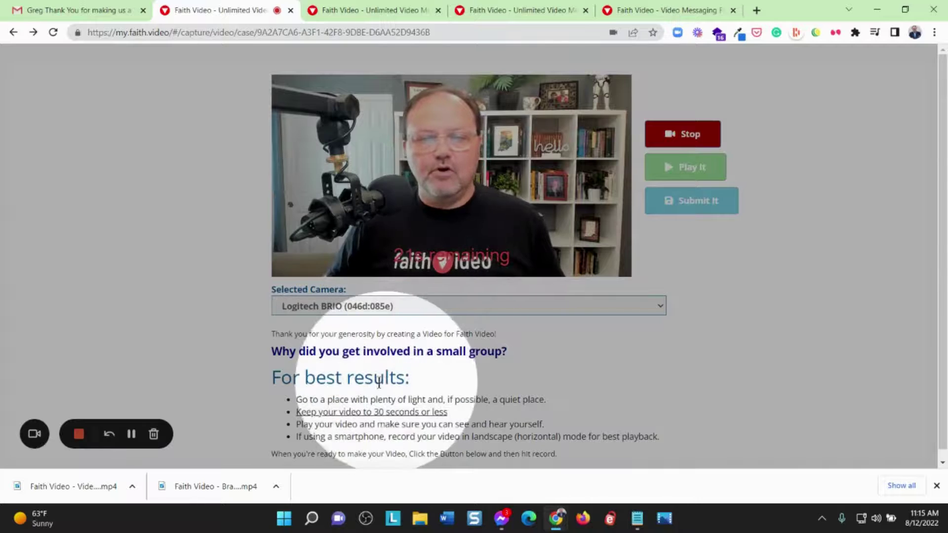
pyautogui.click(691, 140)
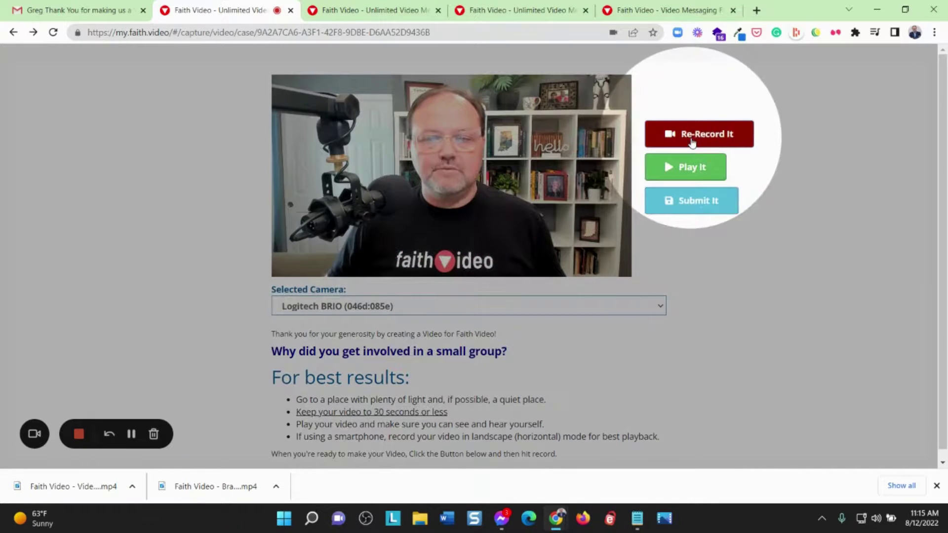
pyautogui.click(679, 206)
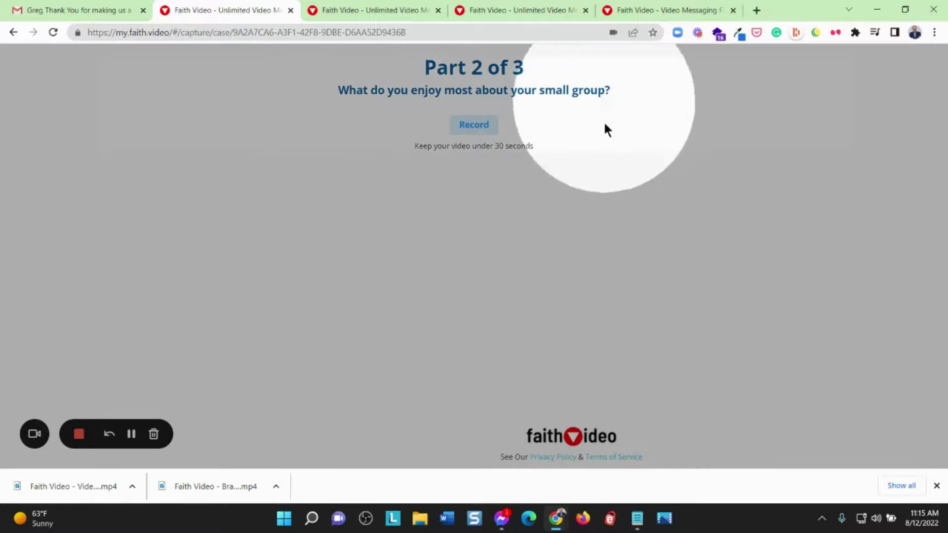
# Get past the error page, then record and submit the answer about enjoying your small group
pyautogui.click(482, 130)
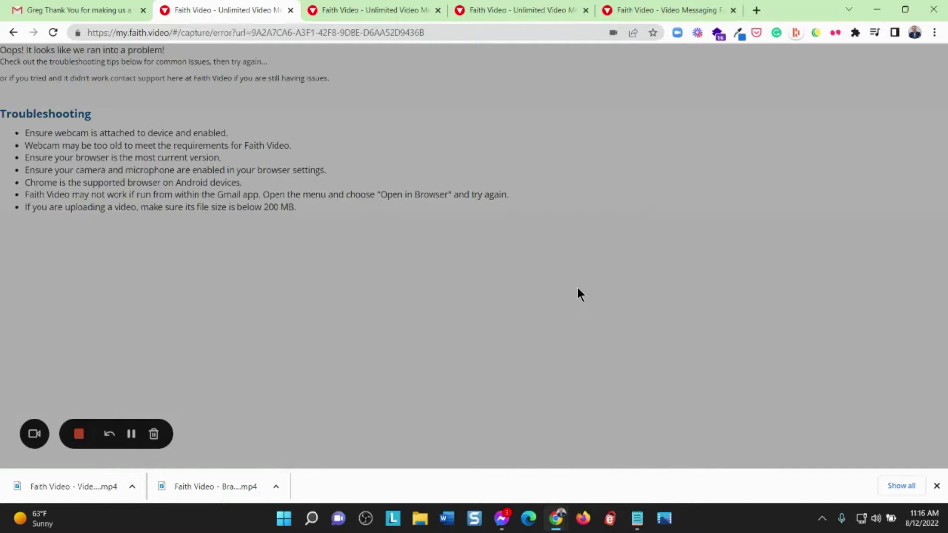
pyautogui.click(15, 32)
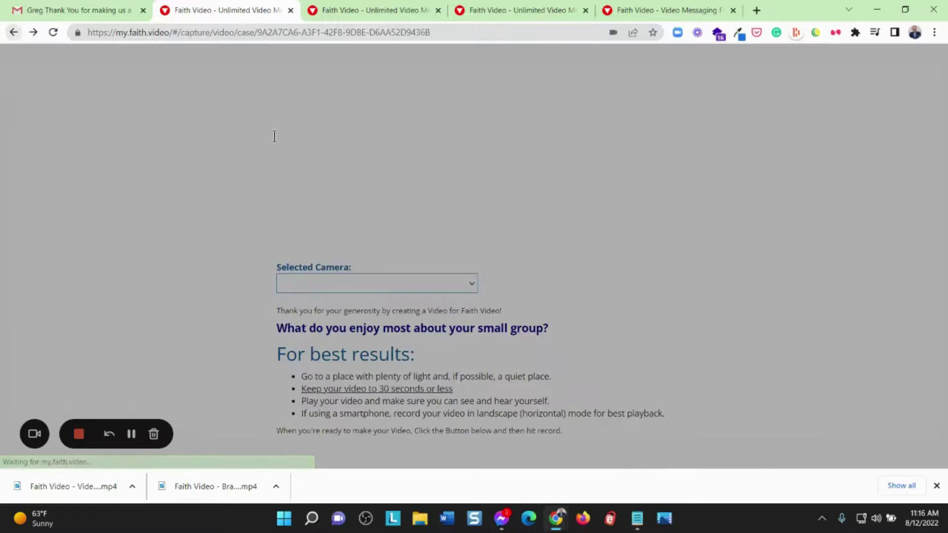
pyautogui.click(15, 34)
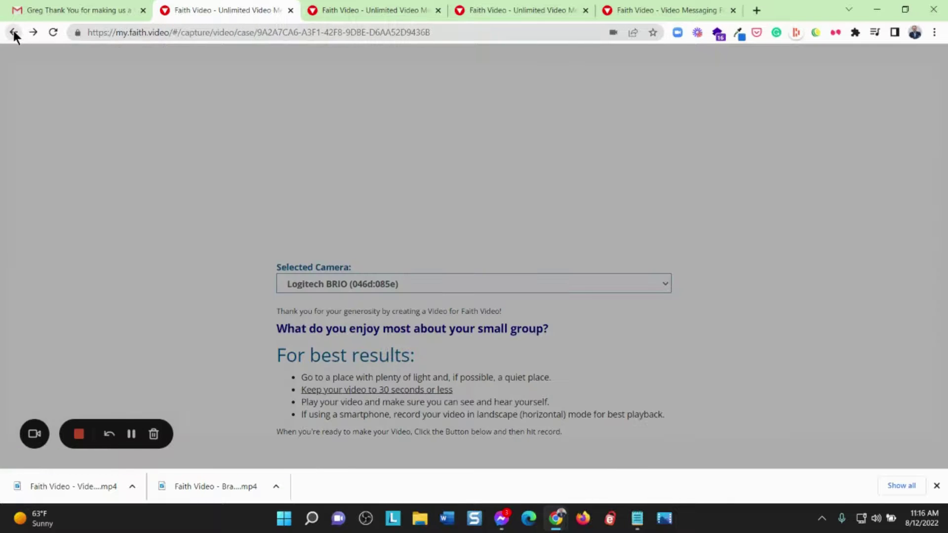
pyautogui.click(251, 258)
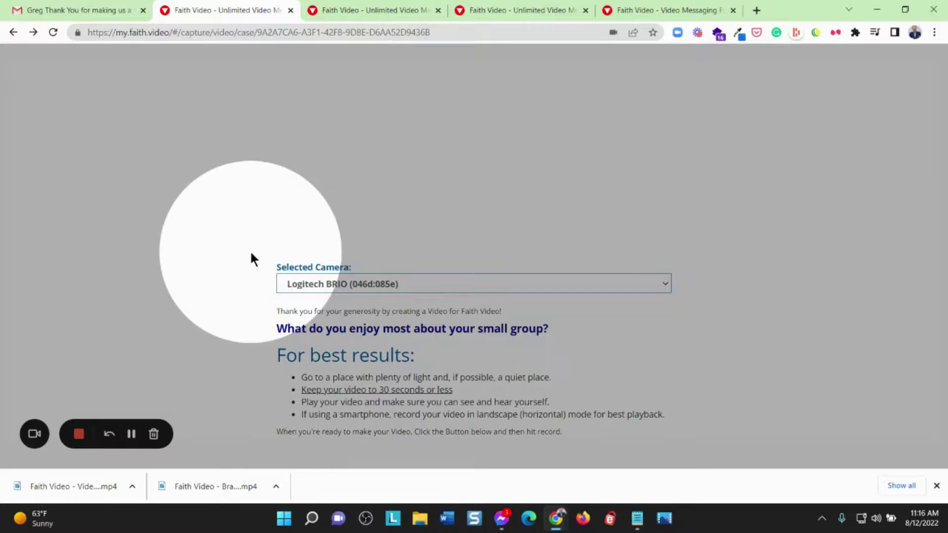
pyautogui.click(684, 135)
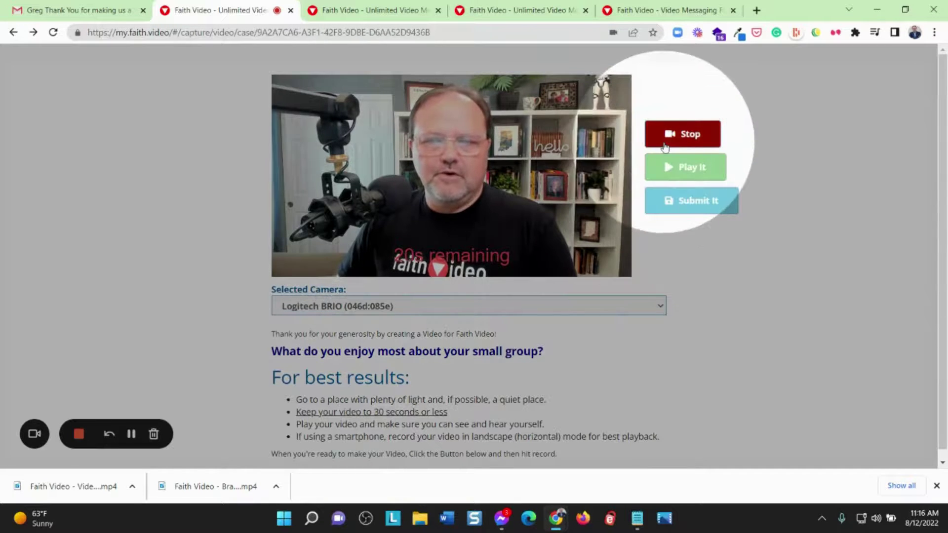
pyautogui.click(664, 146)
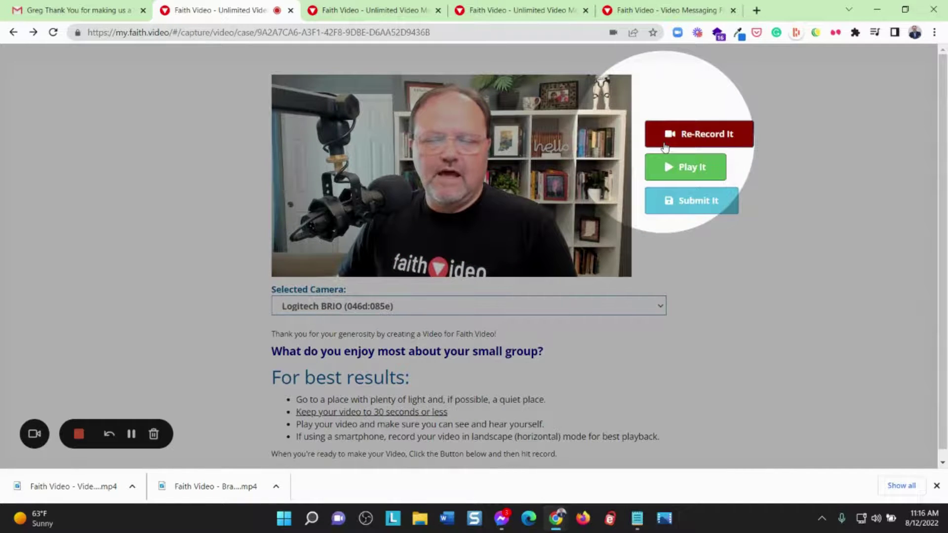
pyautogui.click(702, 201)
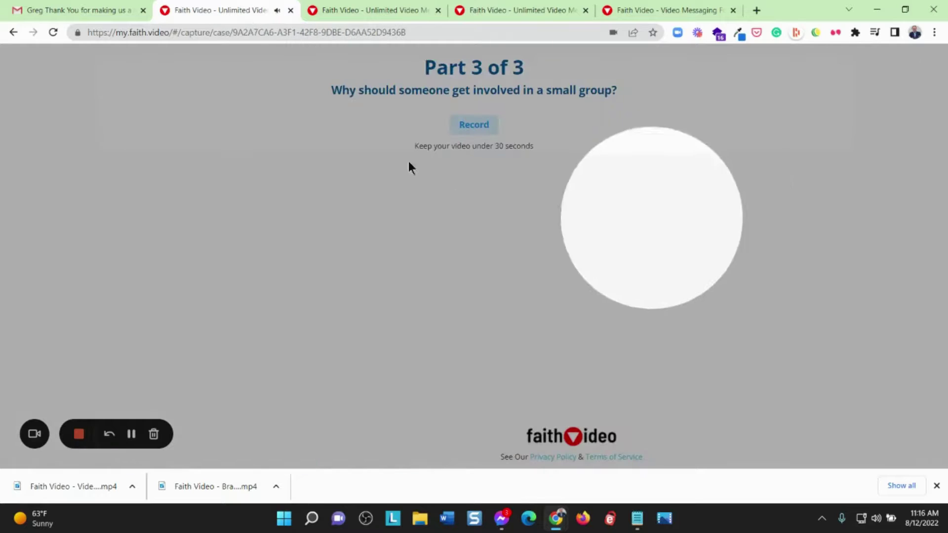
# Record and submit the answer to 'Why should someone get involved in a small group?'
pyautogui.click(484, 127)
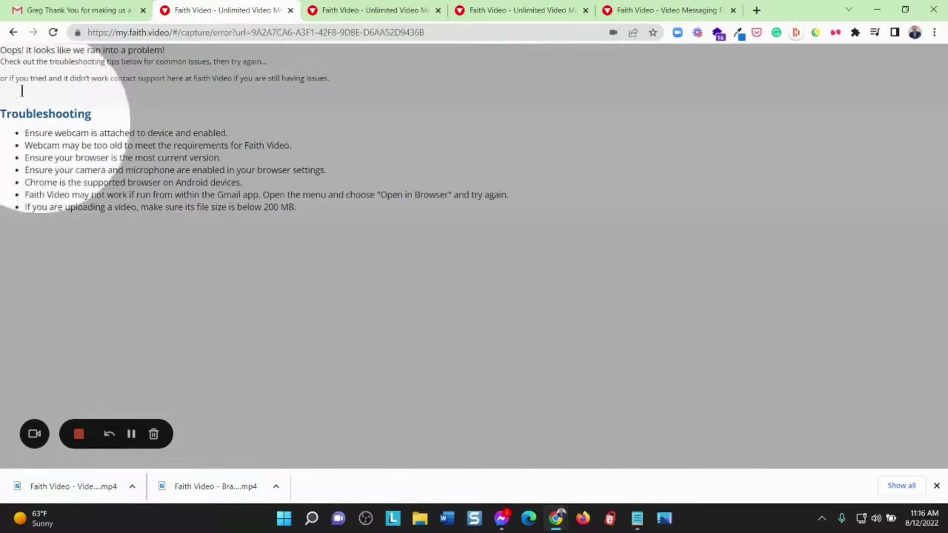
pyautogui.click(15, 31)
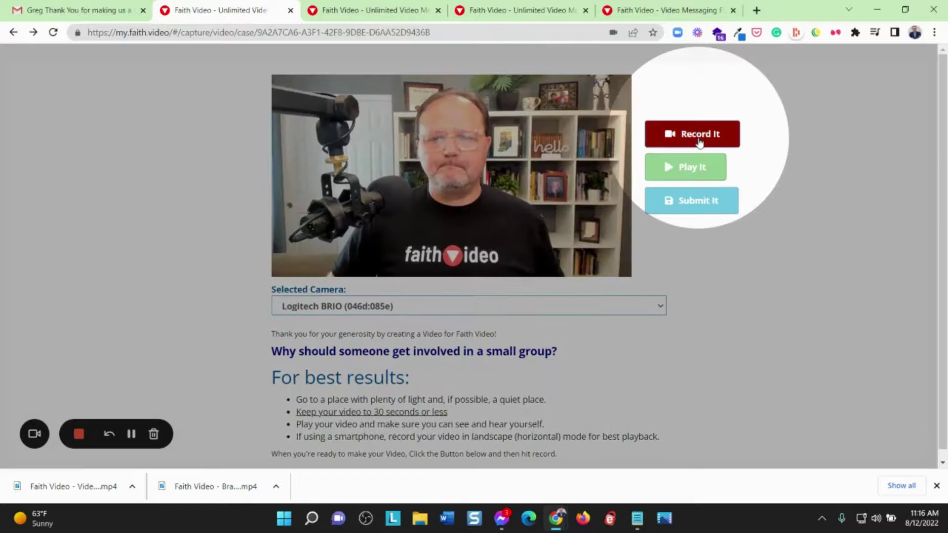
pyautogui.click(700, 135)
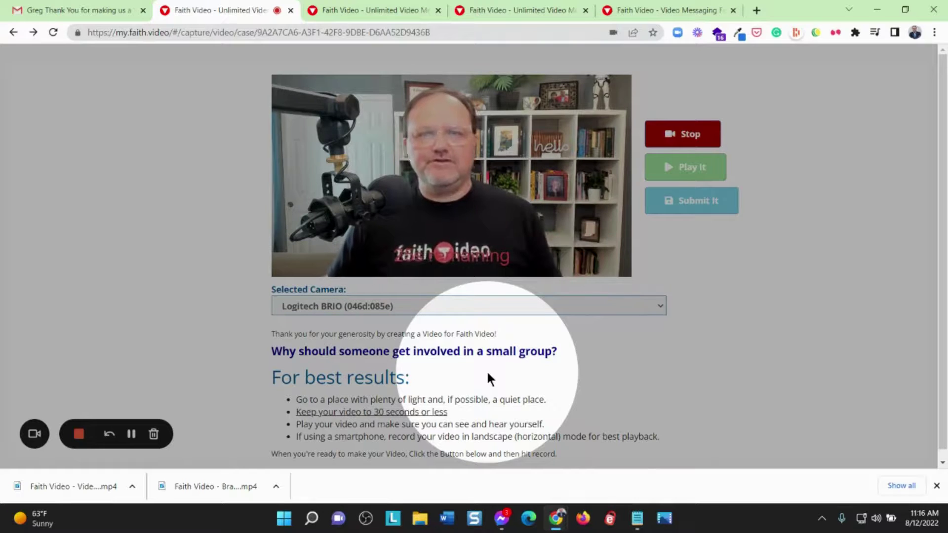
pyautogui.click(681, 133)
pyautogui.click(698, 207)
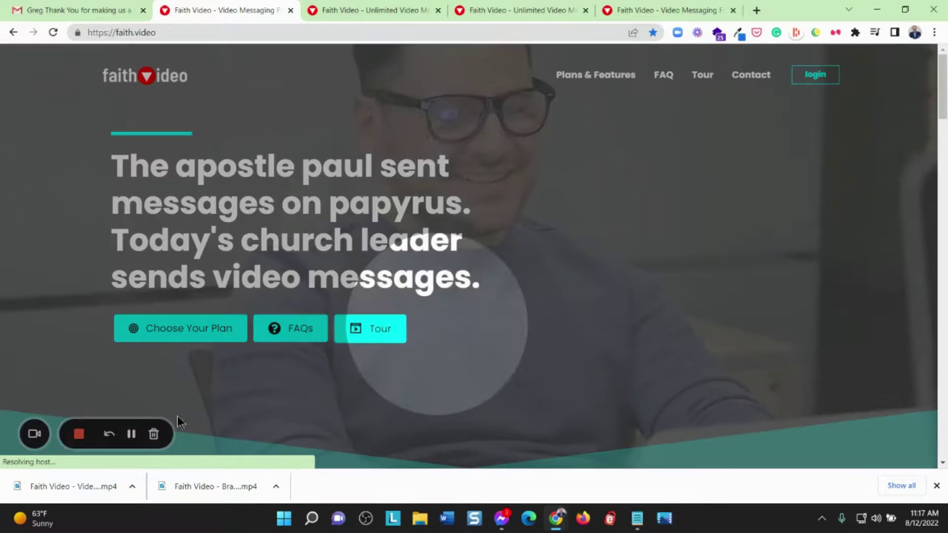
# Open the Ready entry in My Story Videos and play its 36-second video full screen
pyautogui.hotkey('ctrl', 'Tab')
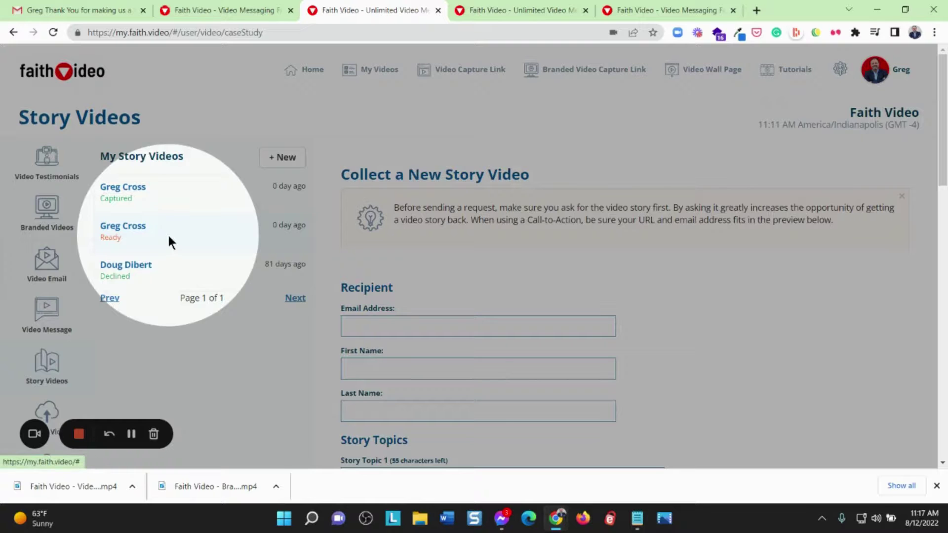
pyautogui.click(168, 235)
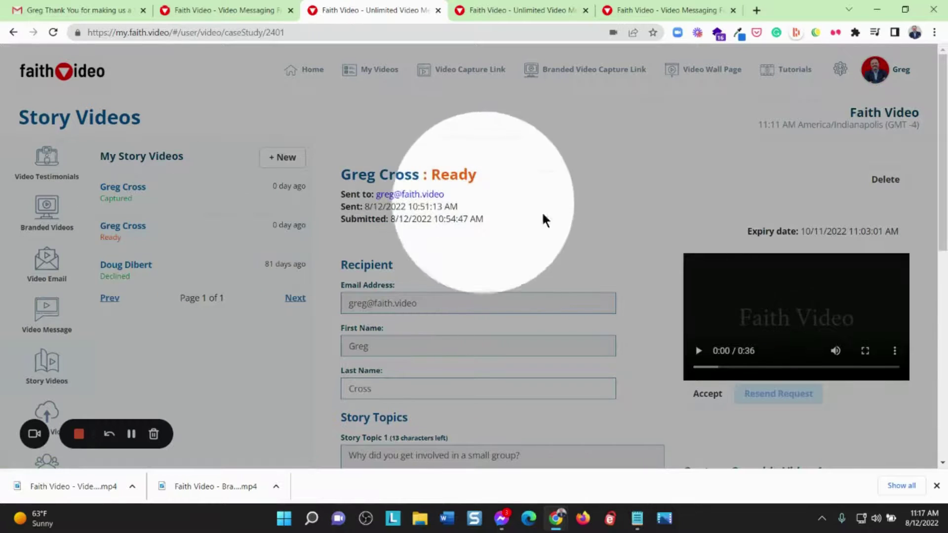
pyautogui.scroll(-2, 548, 218)
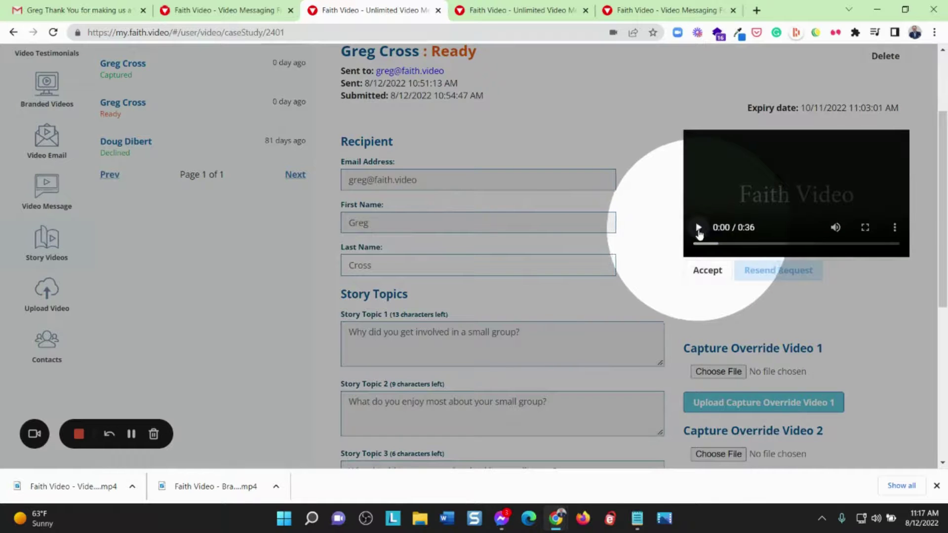
pyautogui.click(699, 231)
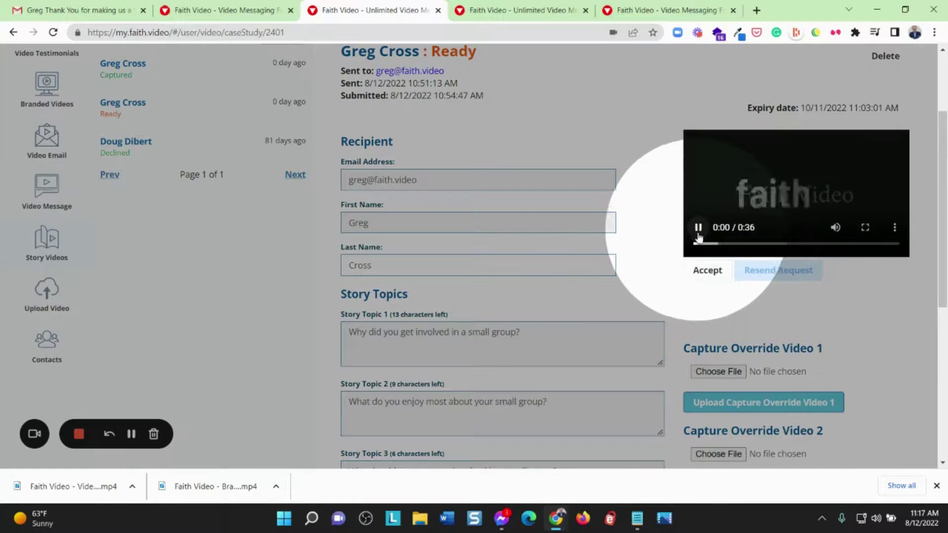
pyautogui.click(864, 228)
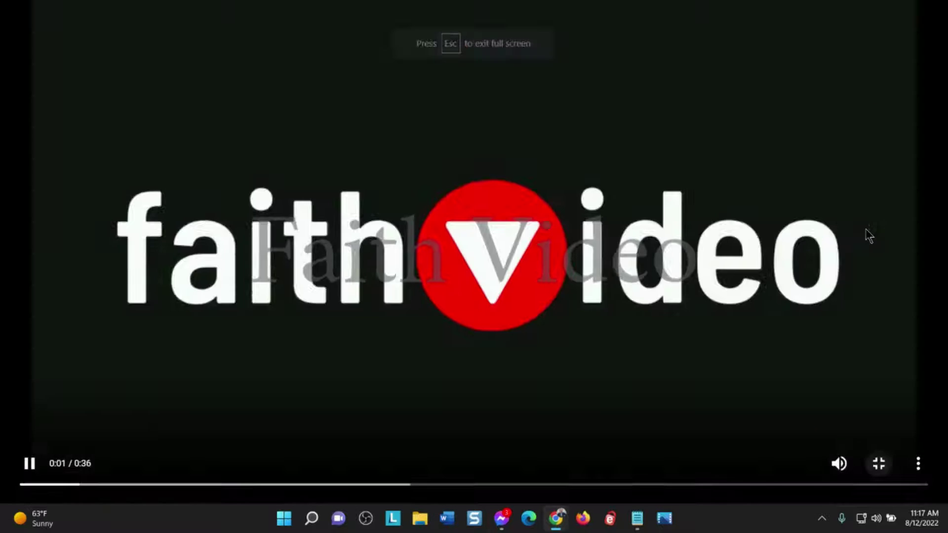
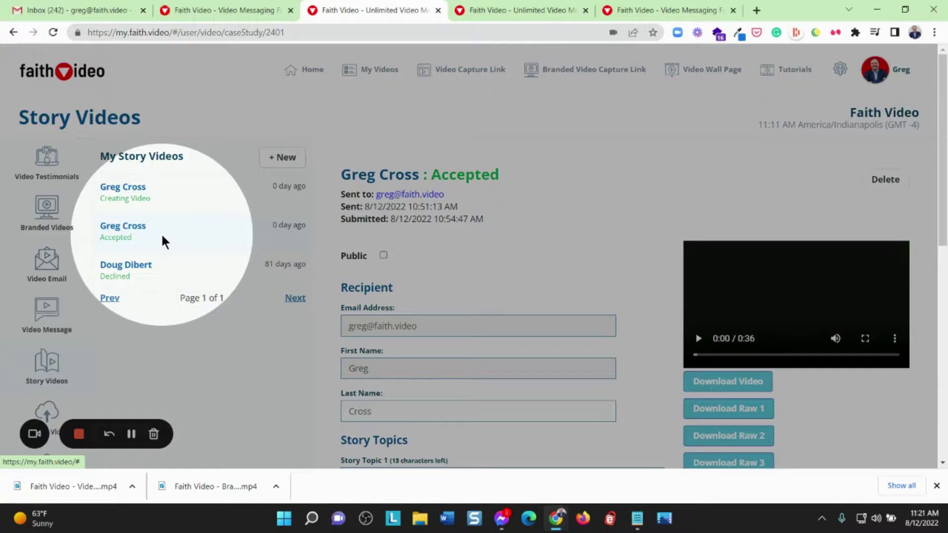
# Play the story video full screen, exit and stop it, then end the recording
pyautogui.scroll(-2, 531, 248)
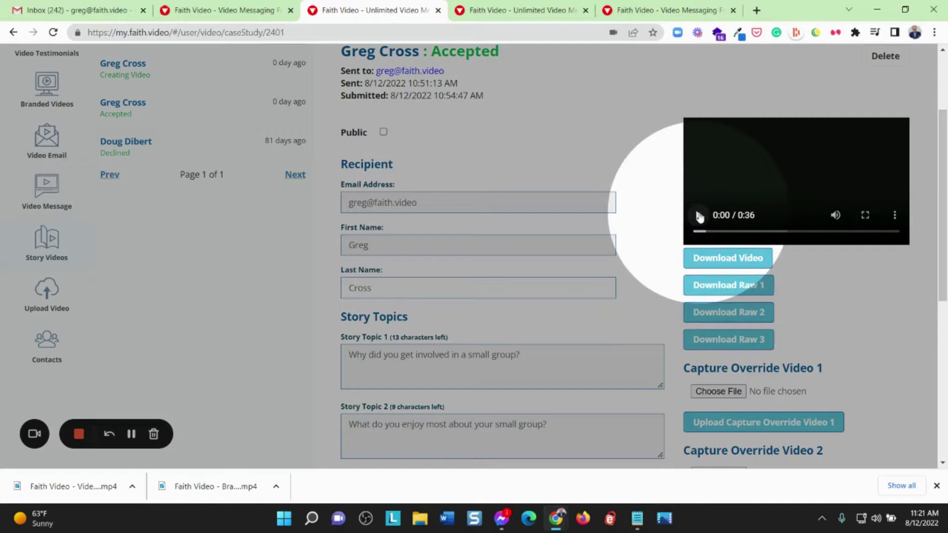
pyautogui.click(700, 217)
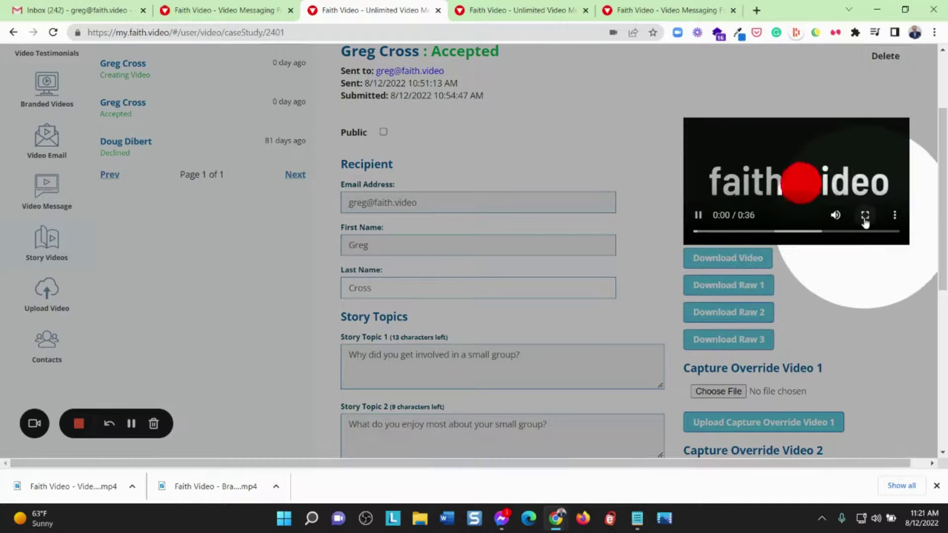
pyautogui.click(864, 216)
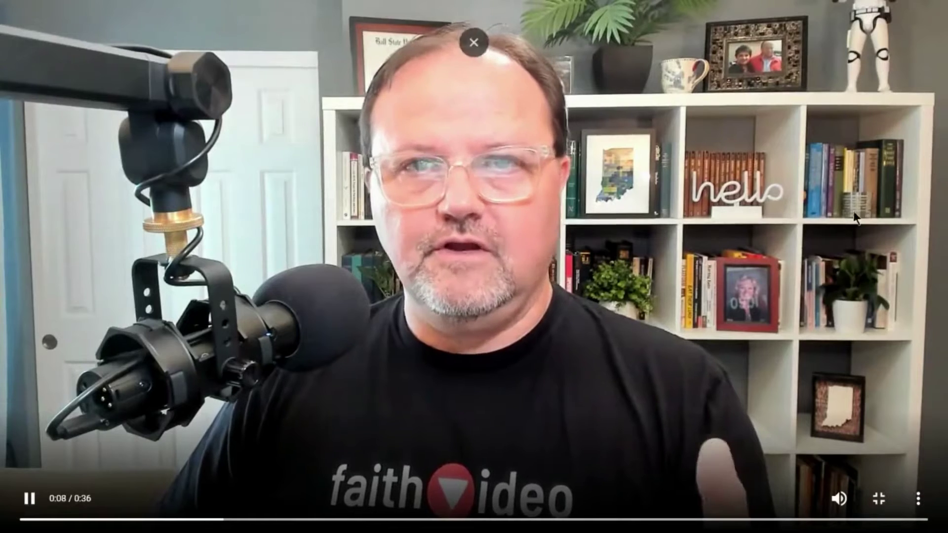
pyautogui.press('Escape')
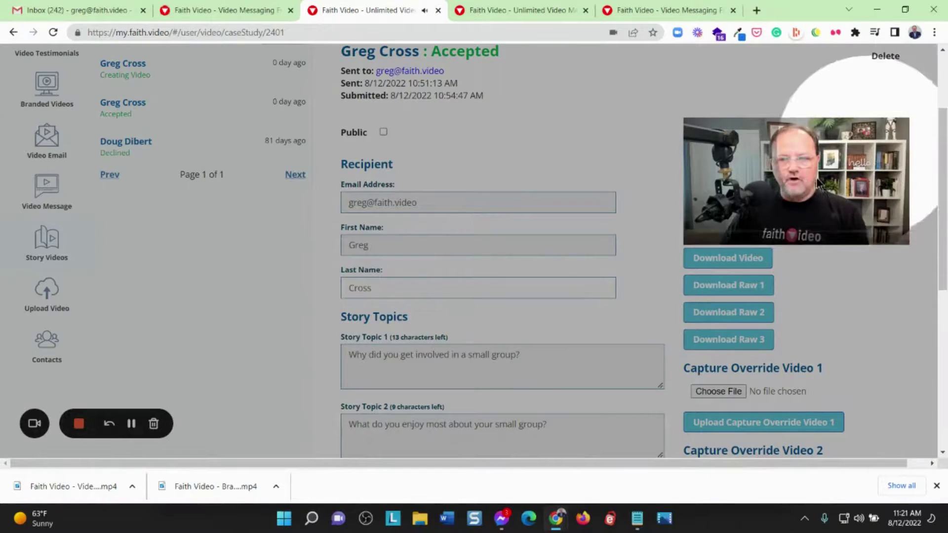
pyautogui.click(807, 179)
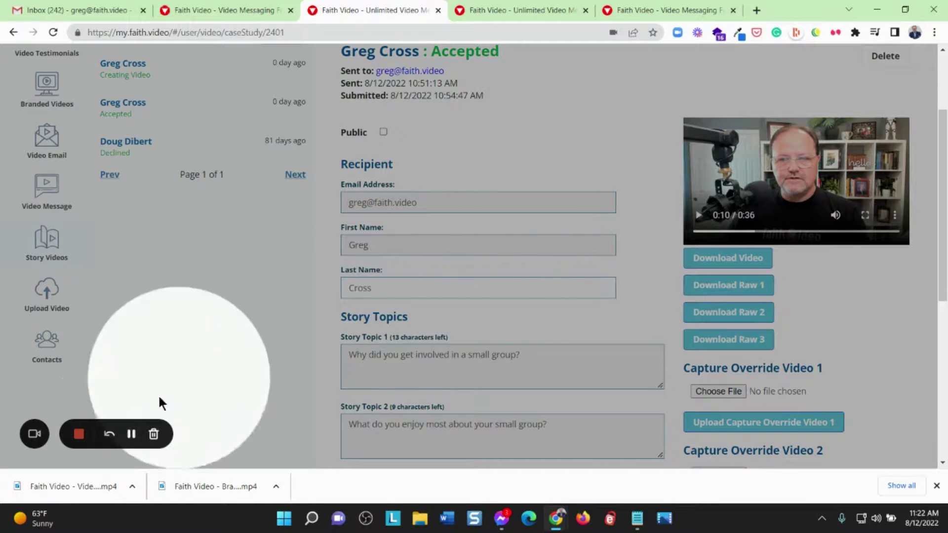
pyautogui.click(79, 435)
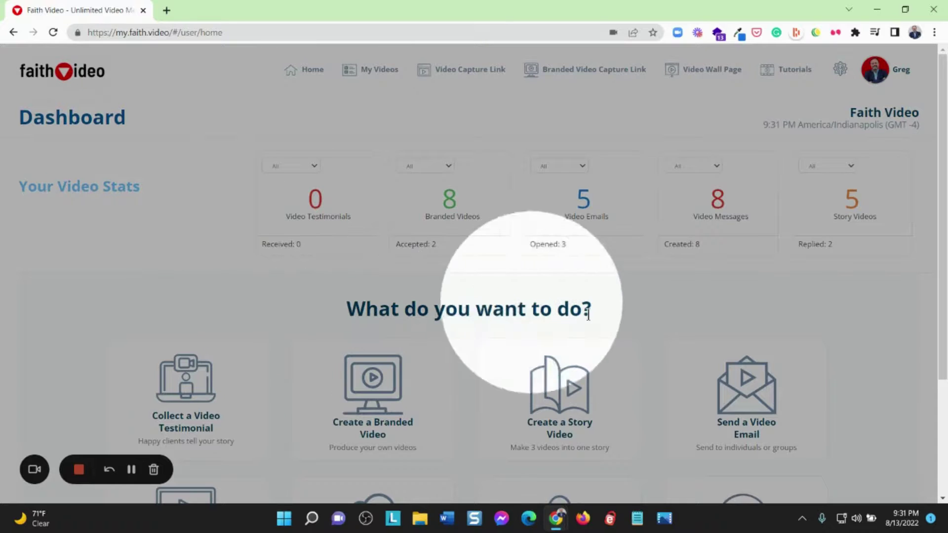
# Start uploading a new prerecorded video named 'Test Video'
pyautogui.scroll(-3, 513, 279)
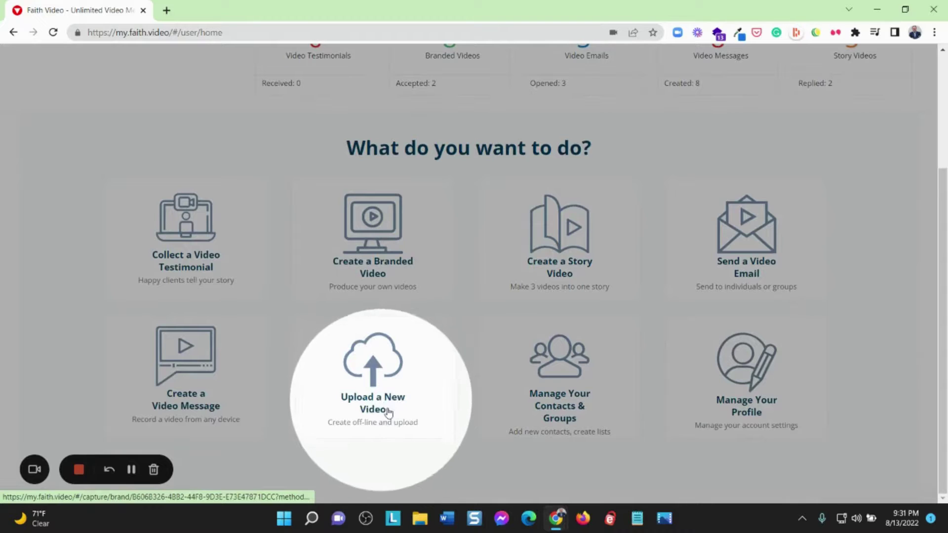
pyautogui.click(376, 392)
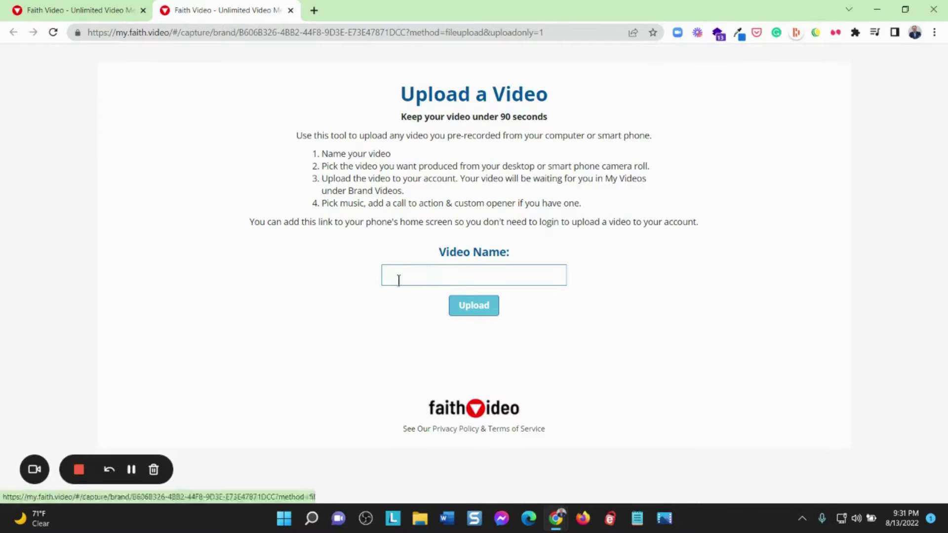
pyautogui.click(403, 271)
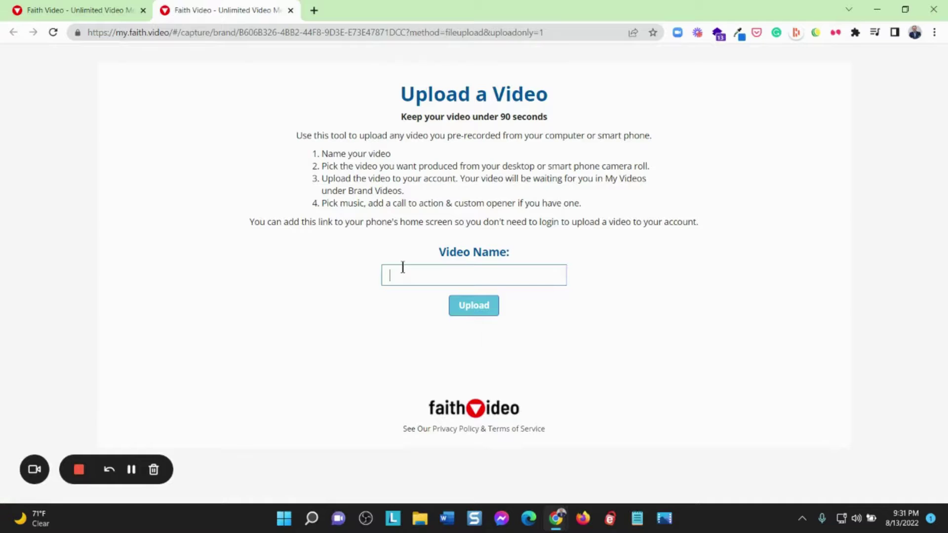
pyautogui.write('Test Video')
pyautogui.click(474, 308)
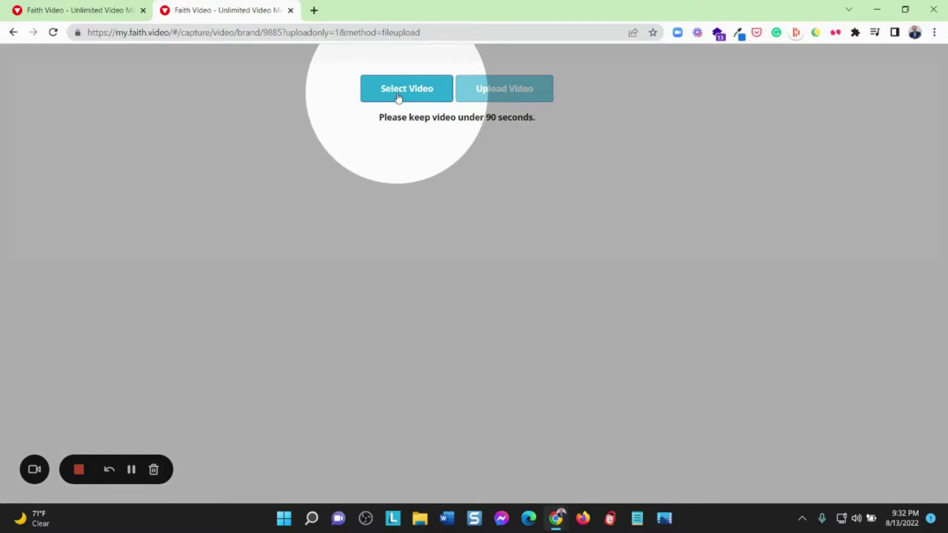
# Open the video file picker, cancel without choosing, and return to the dashboard tab
pyautogui.click(398, 97)
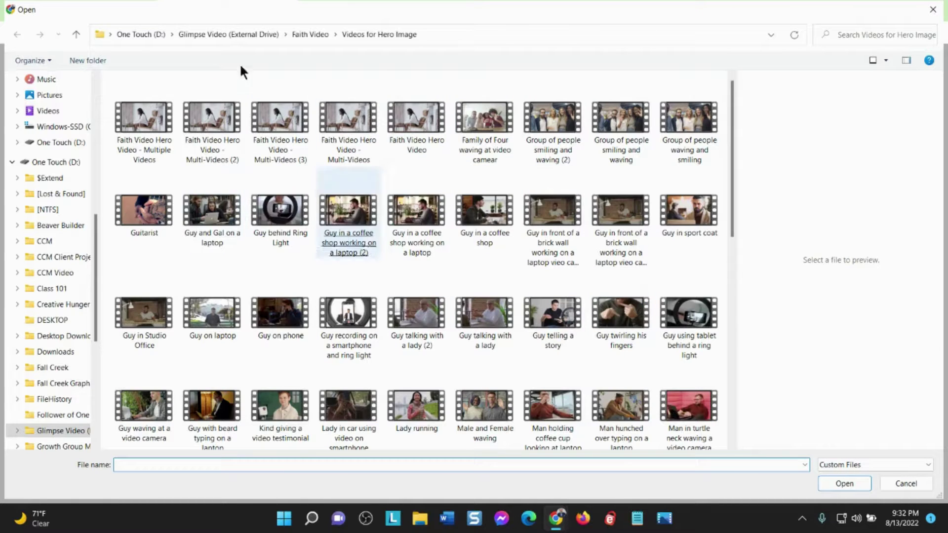
pyautogui.click(916, 487)
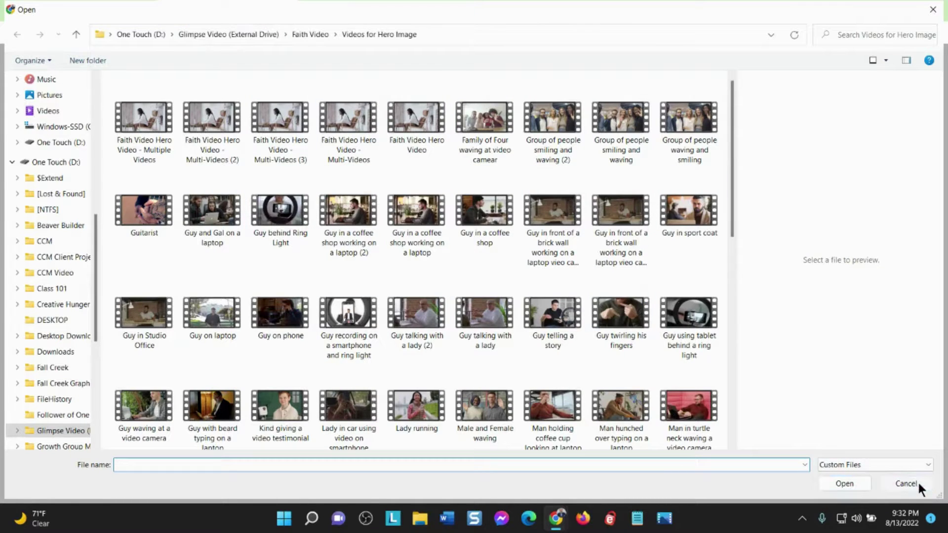
pyautogui.moveTo(871, 496); pyautogui.dragTo(85, 29)
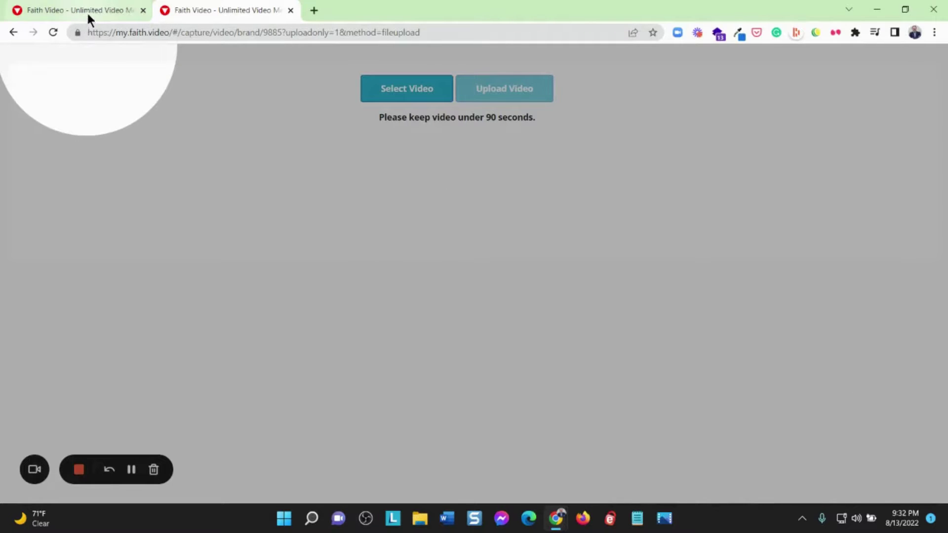
pyautogui.click(84, 10)
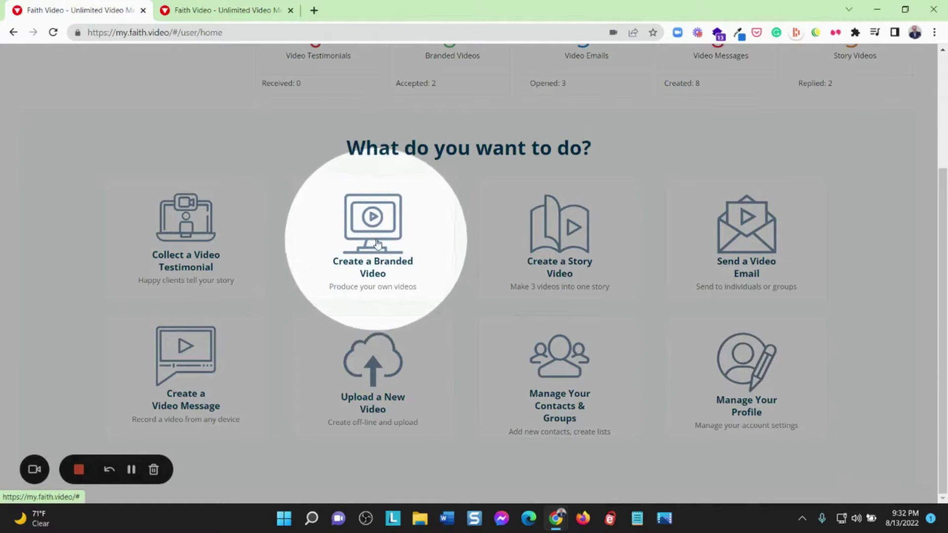
# Open Test Video under Create a Branded Video and review its music and opener options
pyautogui.click(379, 259)
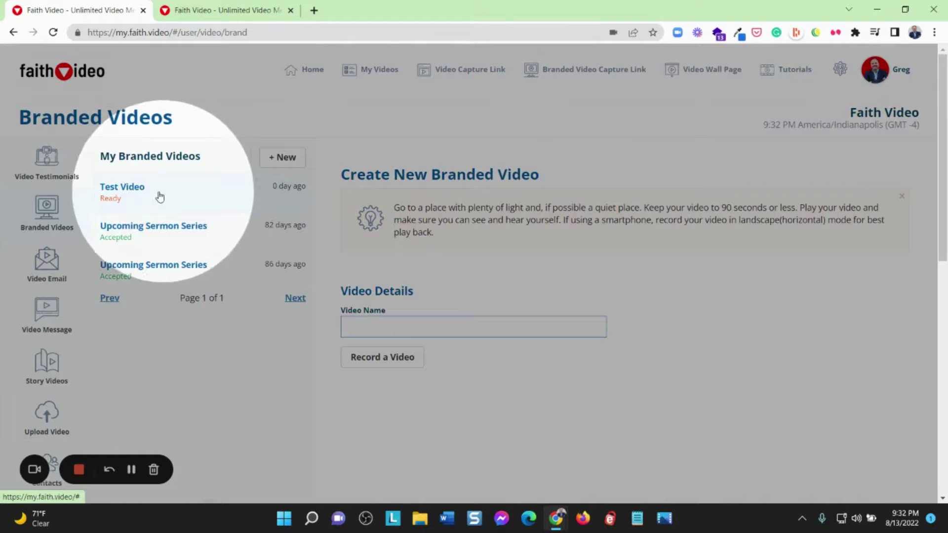
pyautogui.click(149, 193)
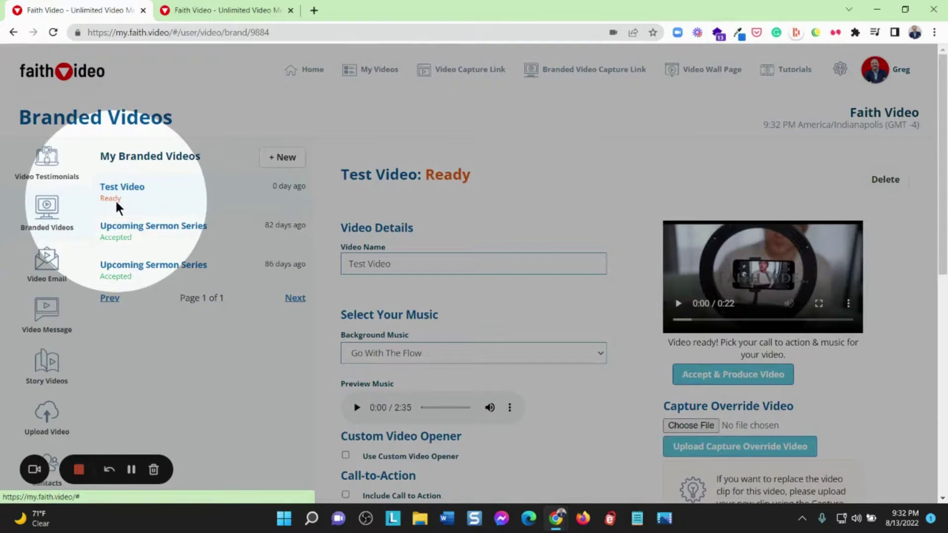
pyautogui.scroll(-1, 577, 294)
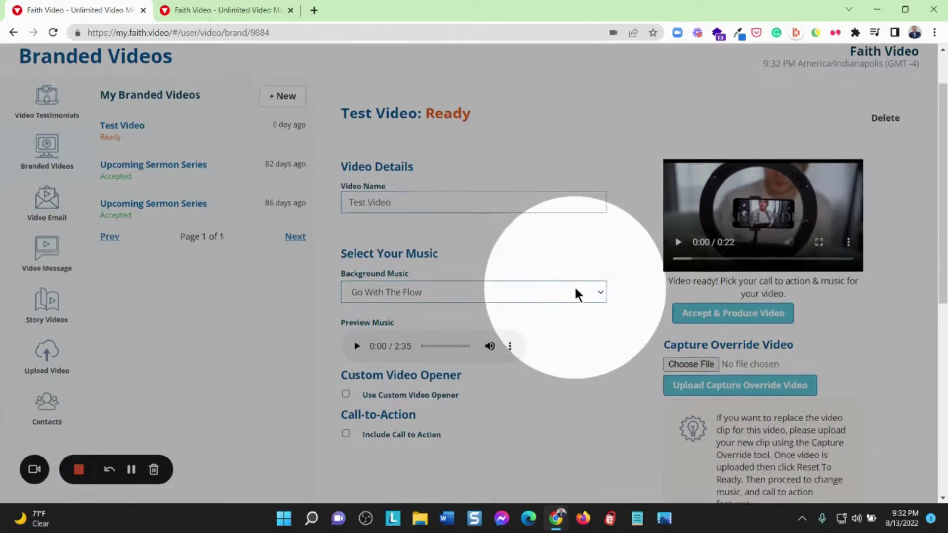
pyautogui.scroll(-2, 575, 289)
pyautogui.scroll(2, 576, 290)
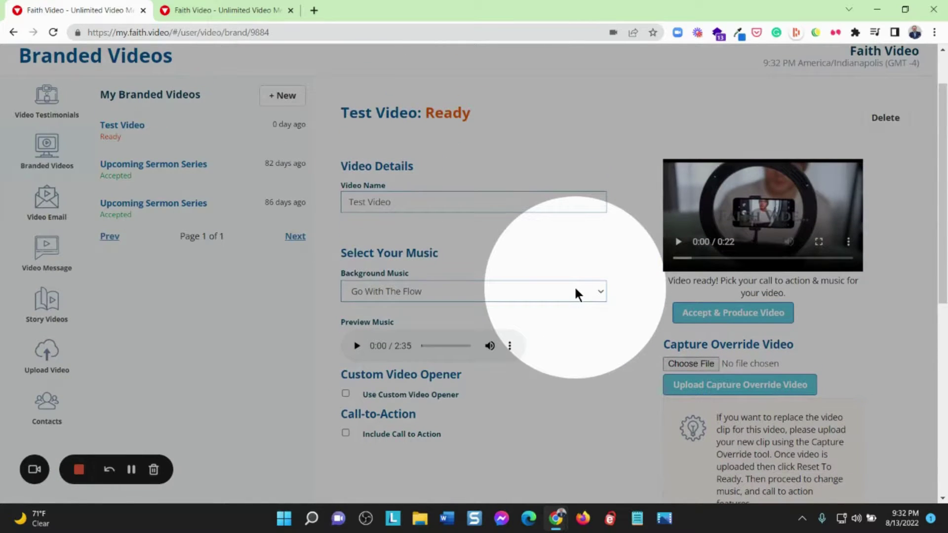
pyautogui.scroll(-3, 576, 289)
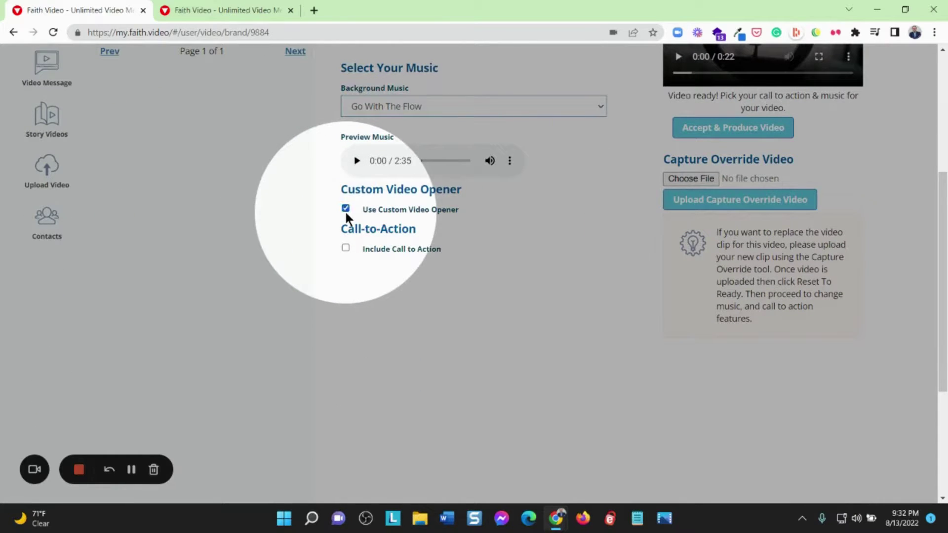
pyautogui.scroll(3, 560, 260)
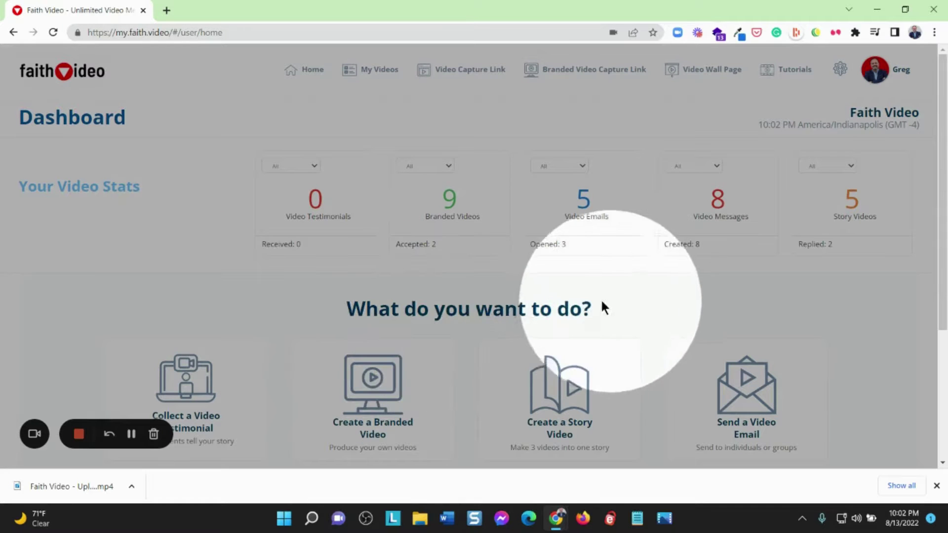
# Go to the contacts and groups management page from the dashboard
pyautogui.scroll(-1, 508, 300)
pyautogui.scroll(-2, 511, 302)
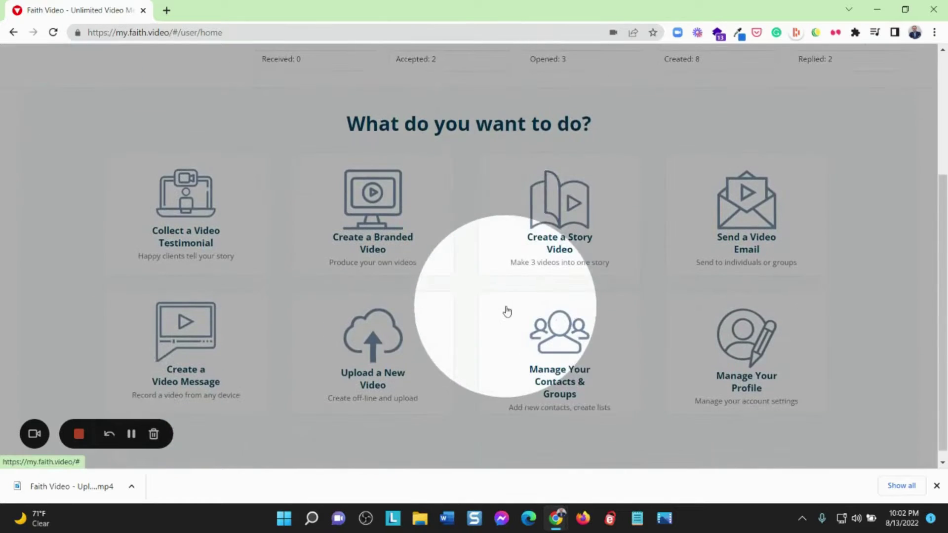
pyautogui.click(560, 348)
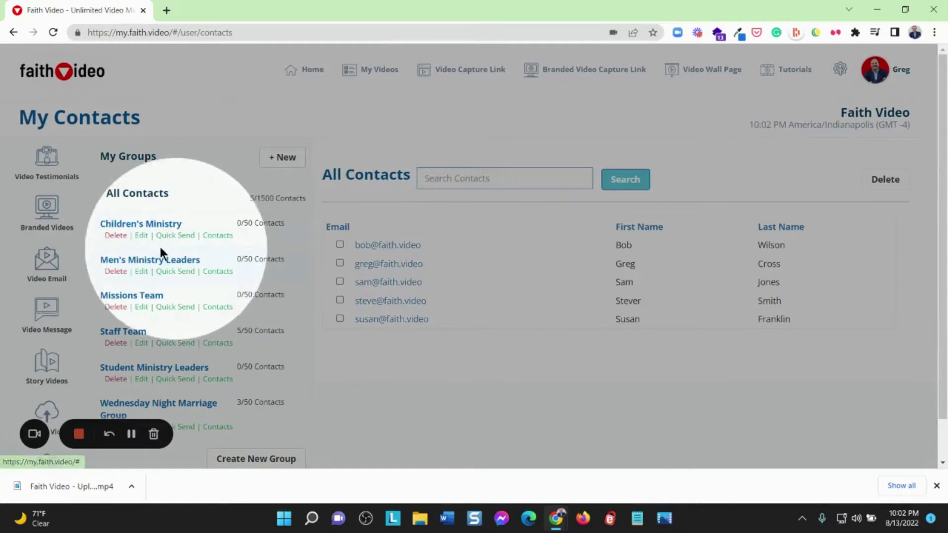
# Create a contact group named 'Sports Ministry', then open the panel for adding contacts
pyautogui.scroll(-1, 145, 238)
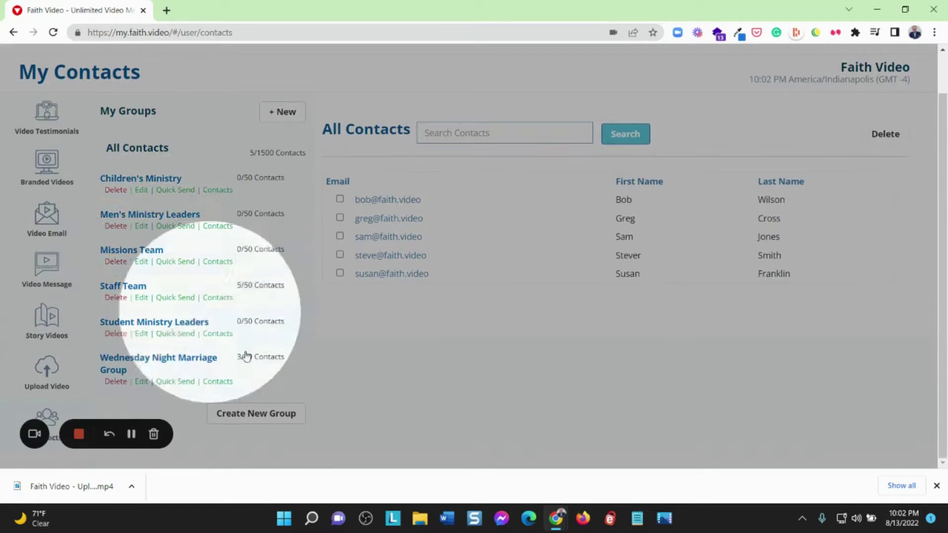
pyautogui.click(267, 420)
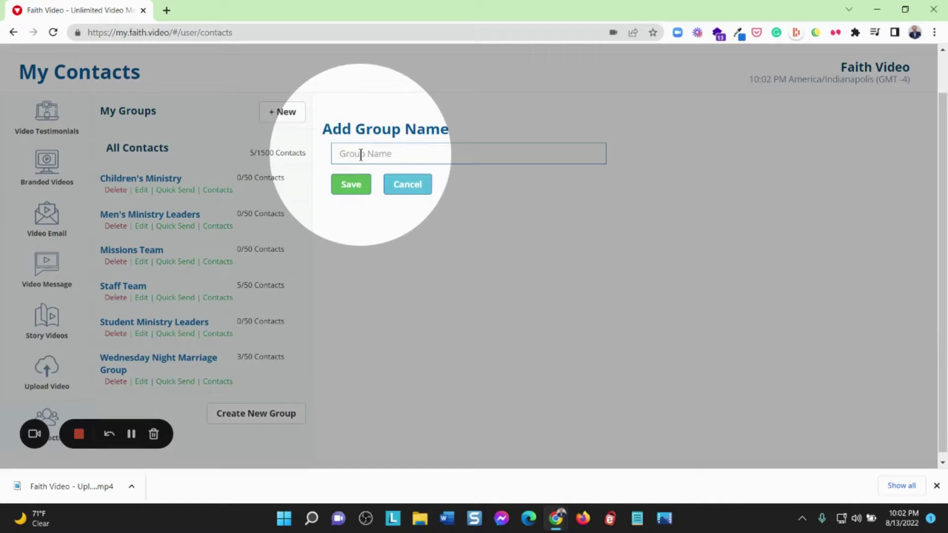
pyautogui.write('Sports Mins')
pyautogui.write('try')
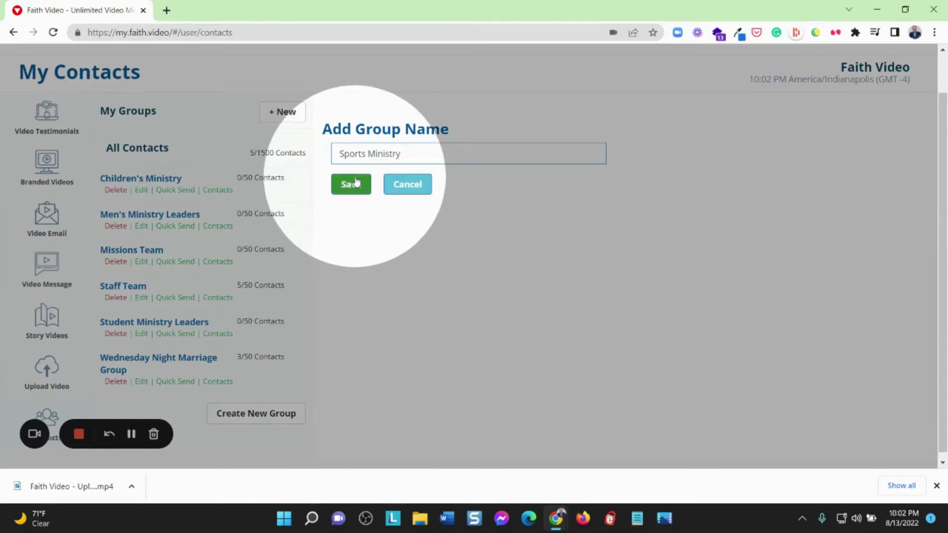
pyautogui.click(353, 183)
pyautogui.scroll(-1, 140, 306)
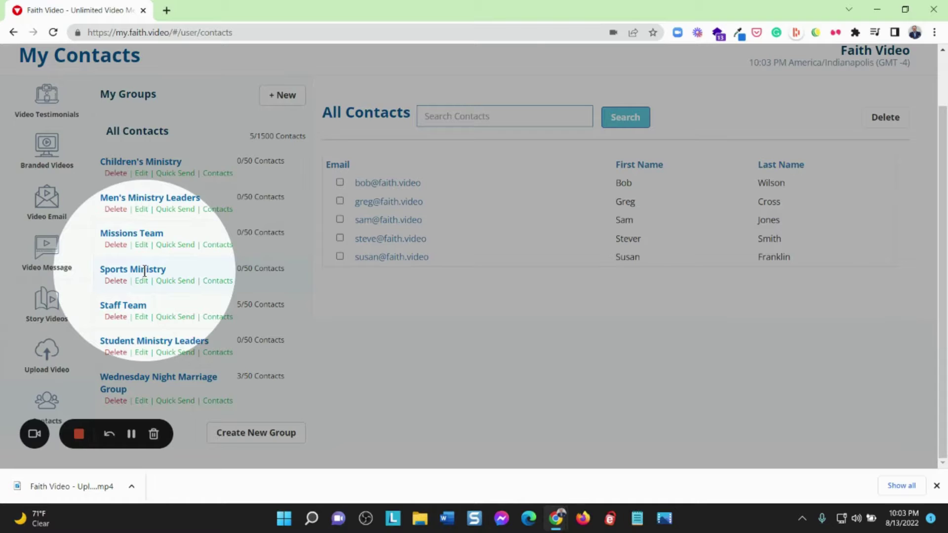
pyautogui.click(279, 102)
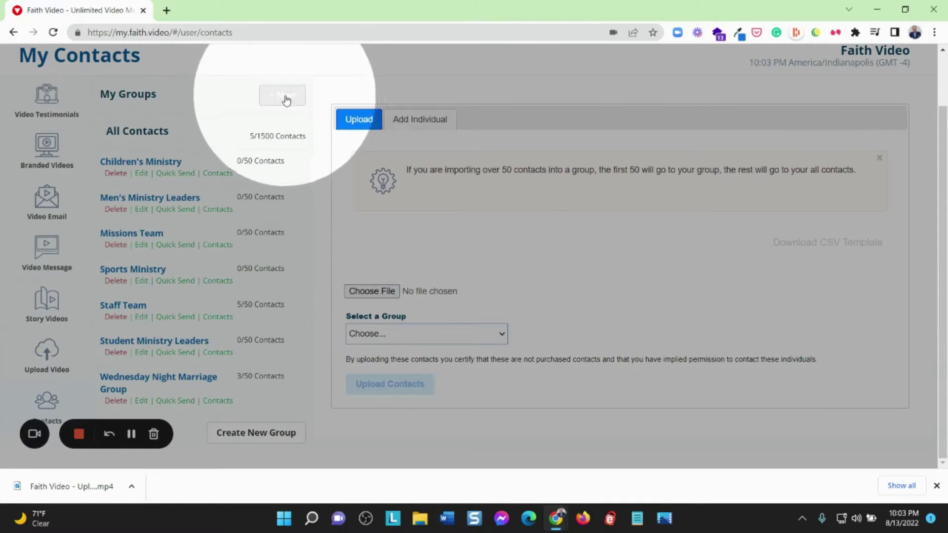
# Enter the new contact's details on the Add Individual form and tick the Sports Ministry group
pyautogui.click(420, 121)
pyautogui.click(361, 230)
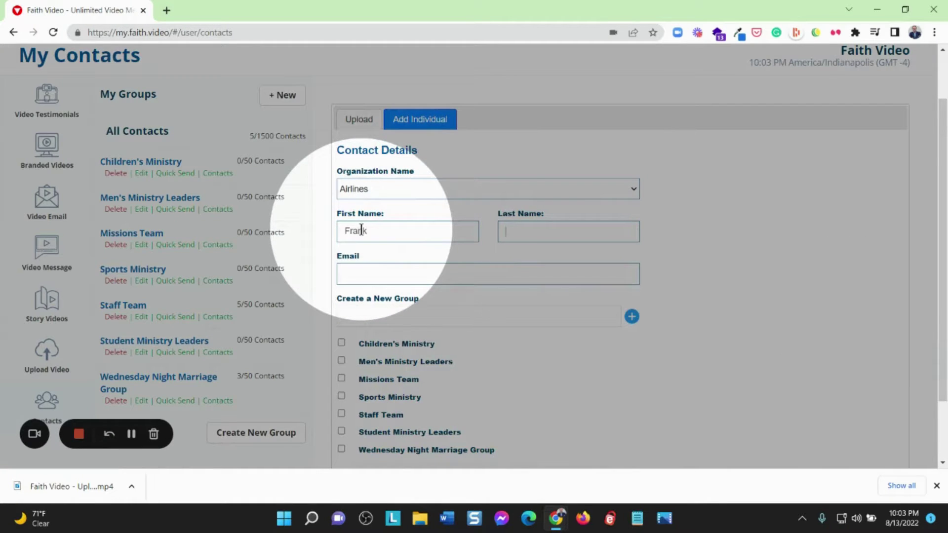
pyautogui.write('Johnson')
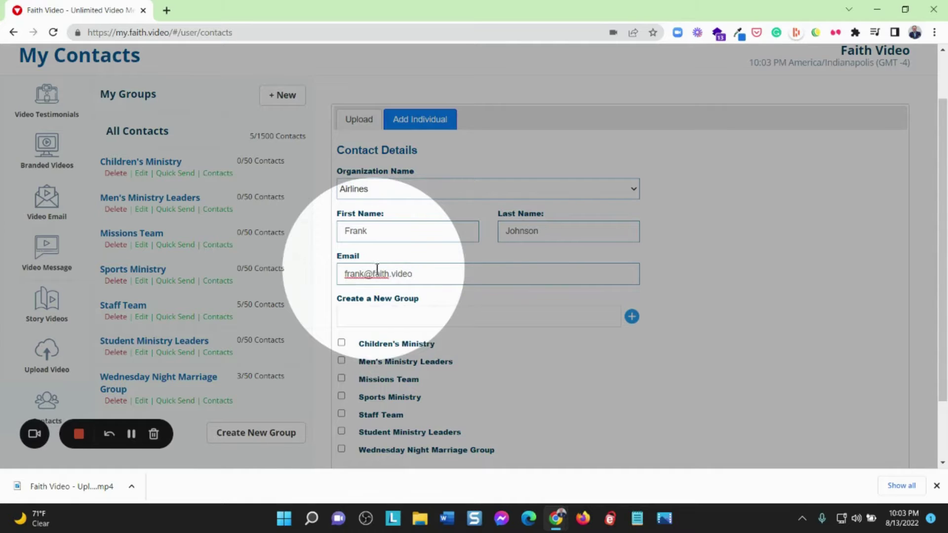
pyautogui.scroll(-2, 487, 292)
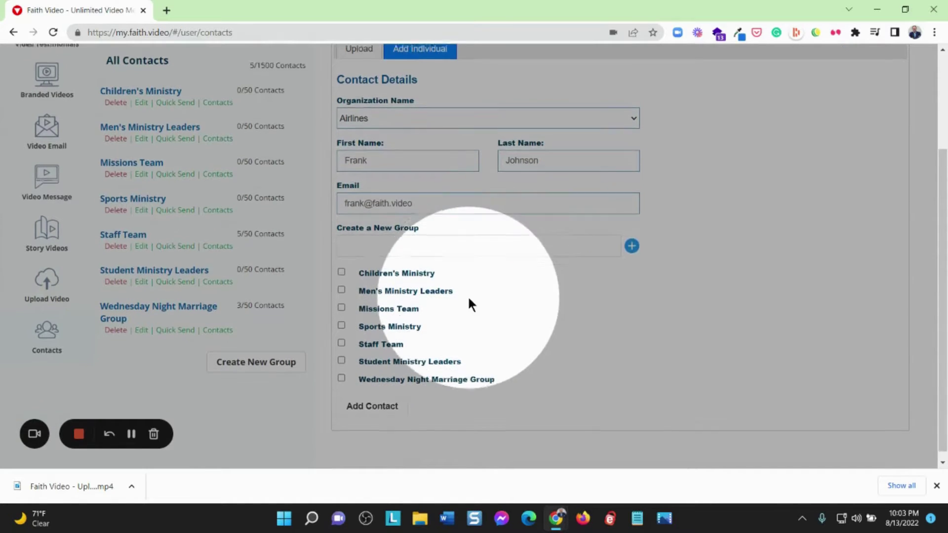
pyautogui.click(341, 317)
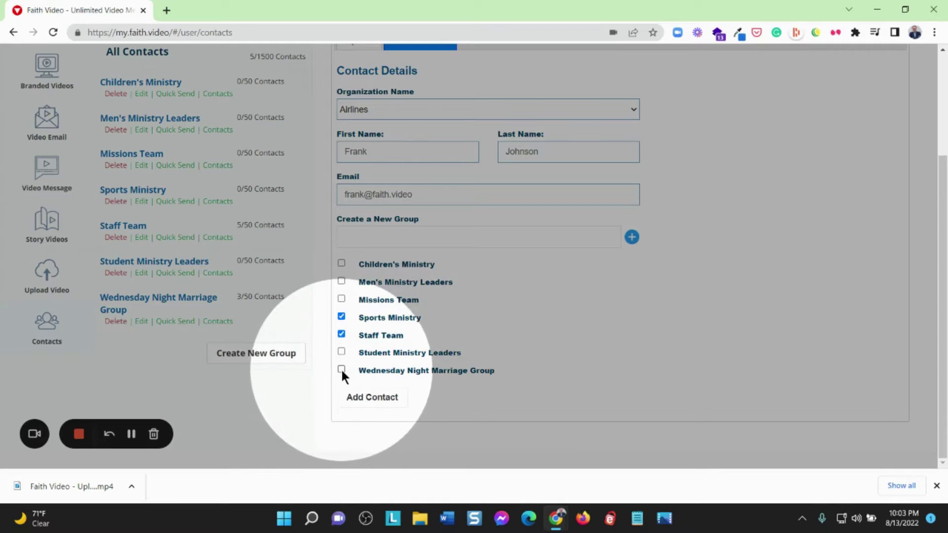
# Save the contact and view the Sports Ministry, Wednesday Night Marriage Group and Staff Team contact lists
pyautogui.click(388, 401)
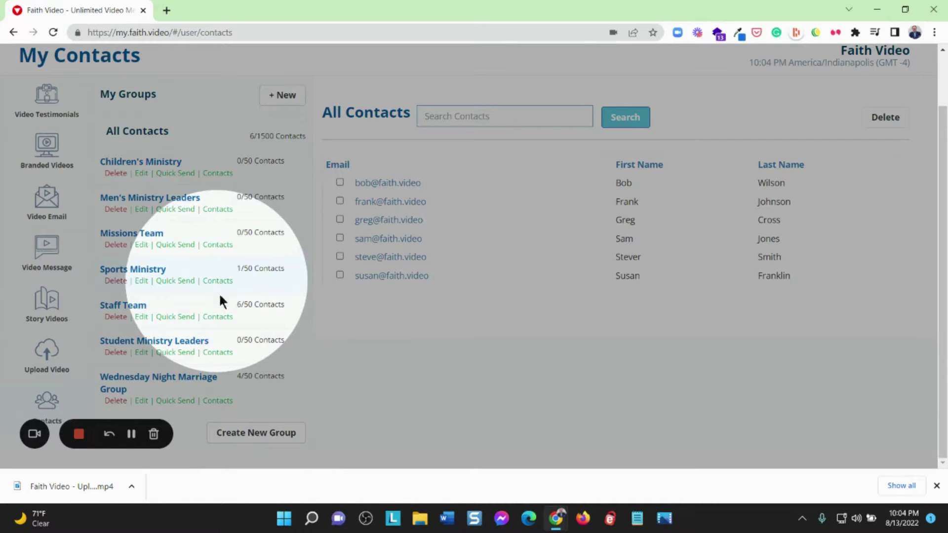
pyautogui.click(219, 280)
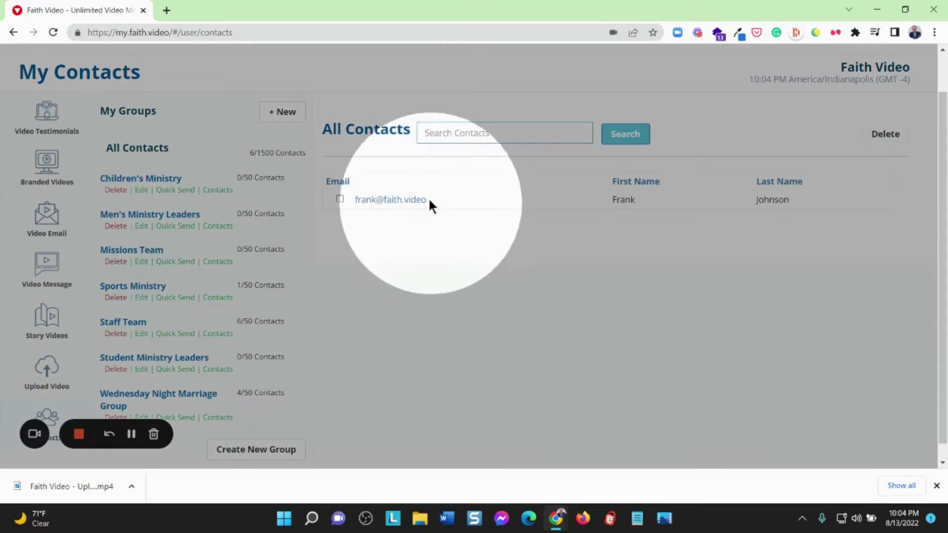
pyautogui.click(217, 420)
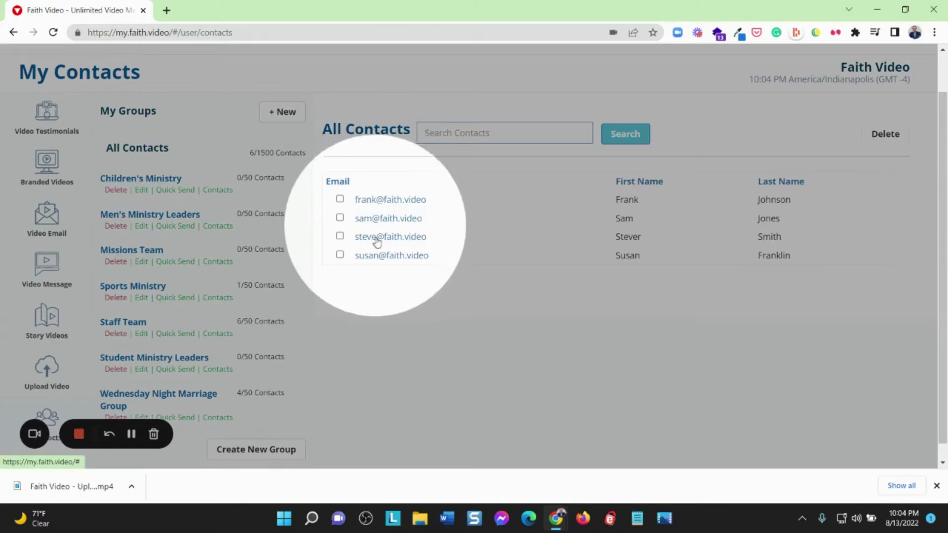
pyautogui.click(226, 334)
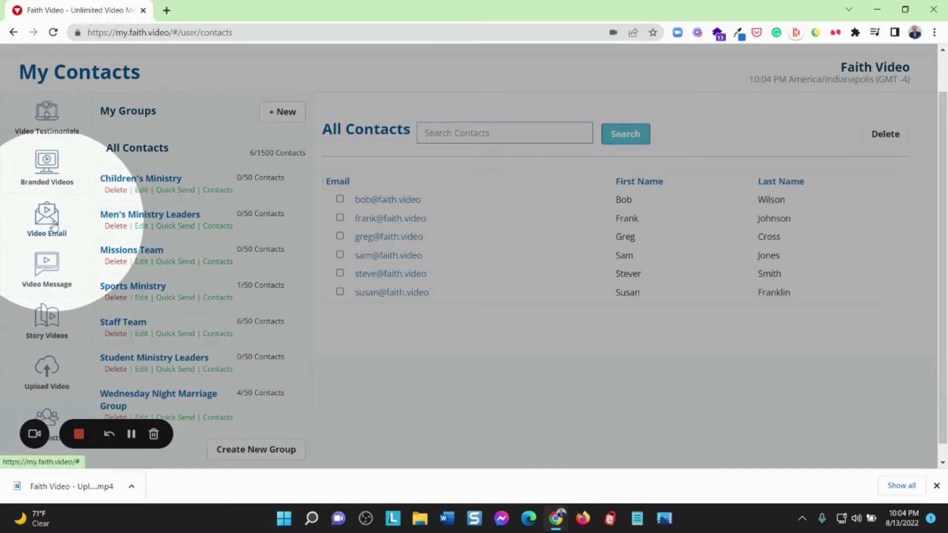
# Start a Quick Send video email to the Staff Team and add a recipient found by contact search
pyautogui.click(167, 332)
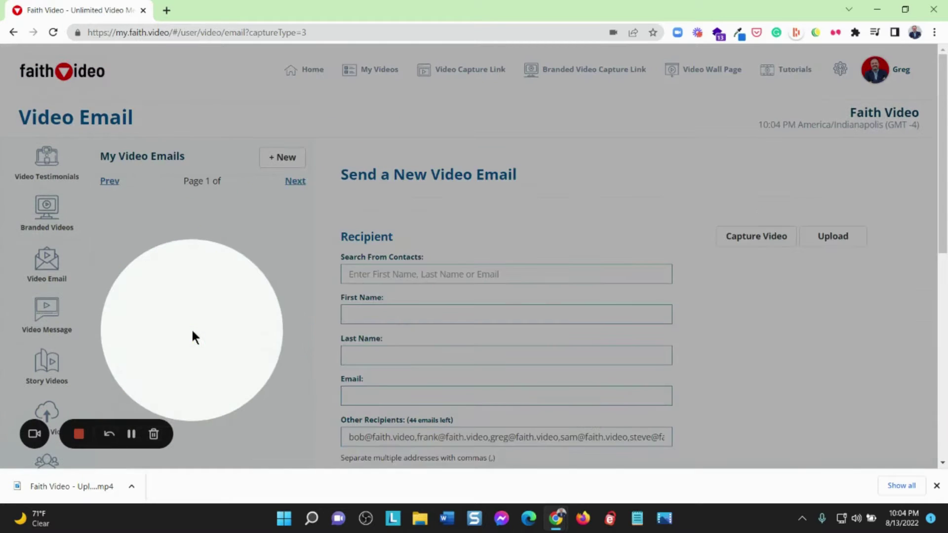
pyautogui.scroll(-3, 474, 278)
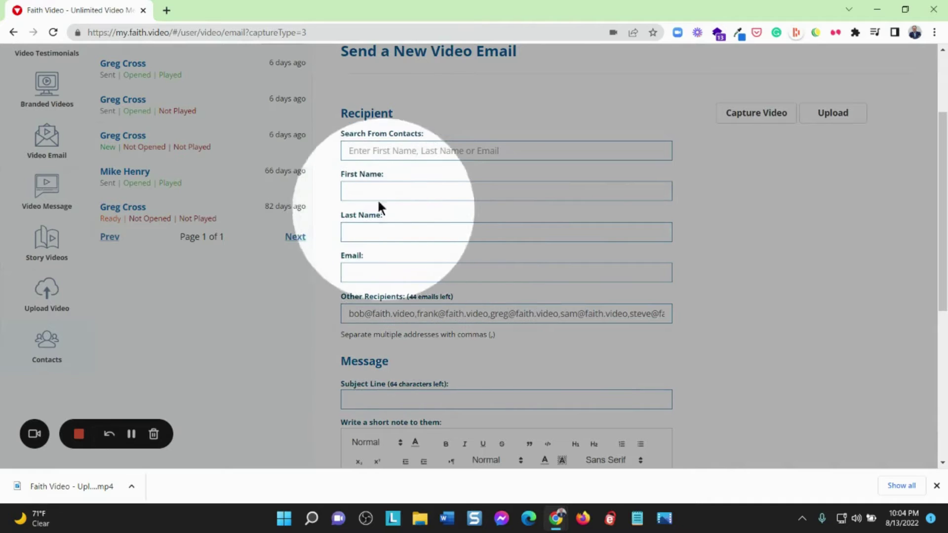
pyautogui.click(368, 150)
pyautogui.write('greg')
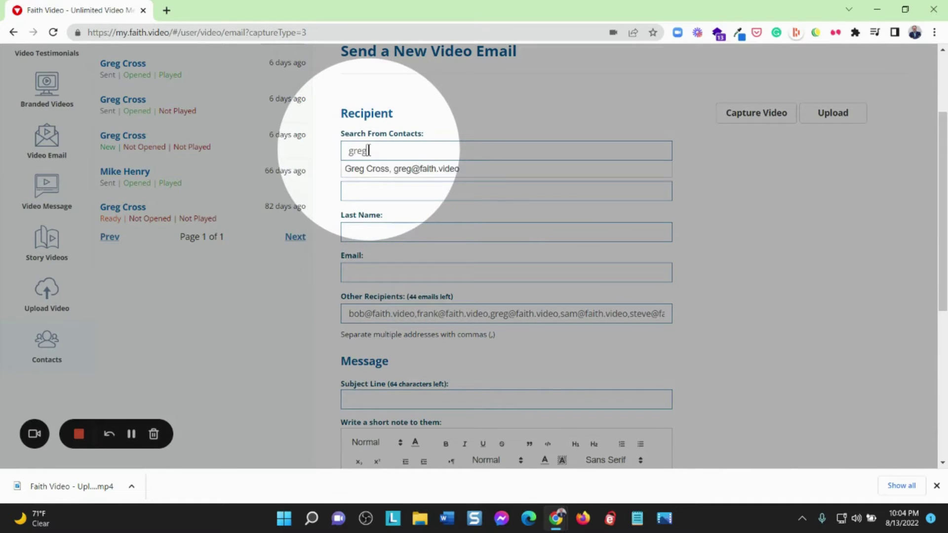
pyautogui.click(390, 170)
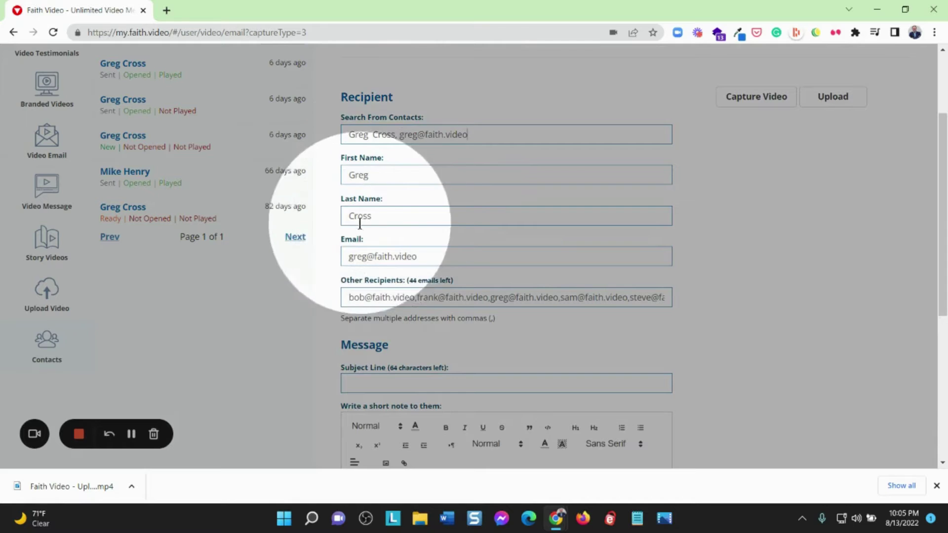
# Look over the subject line suggestions and note editor, then return to the contacts page
pyautogui.scroll(-4, 505, 314)
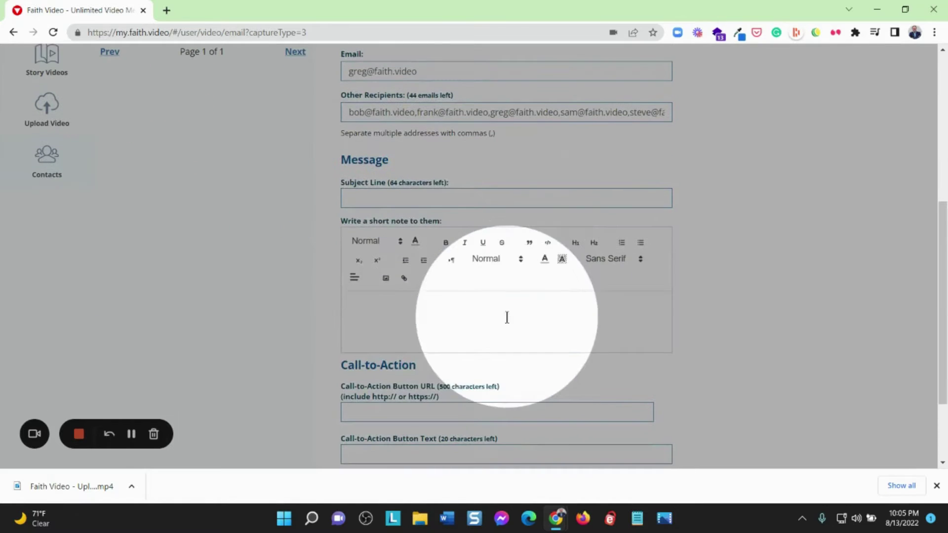
pyautogui.click(358, 198)
pyautogui.click(395, 315)
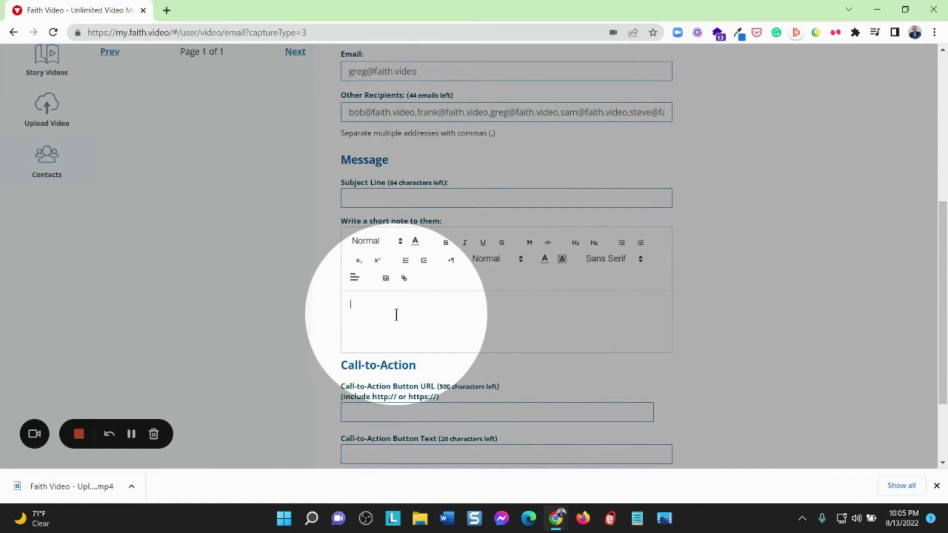
pyautogui.scroll(-3, 396, 315)
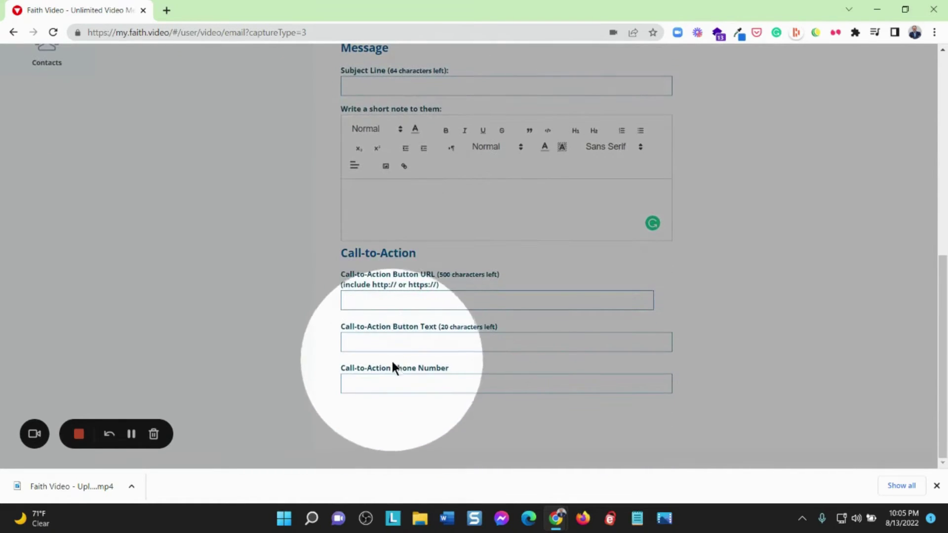
pyautogui.scroll(7, 481, 315)
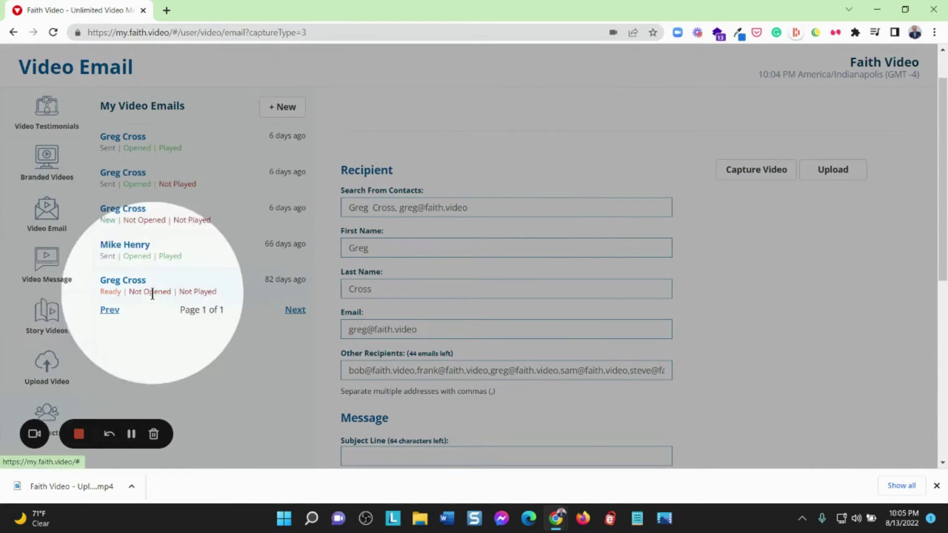
pyautogui.scroll(-3, 163, 297)
pyautogui.click(49, 303)
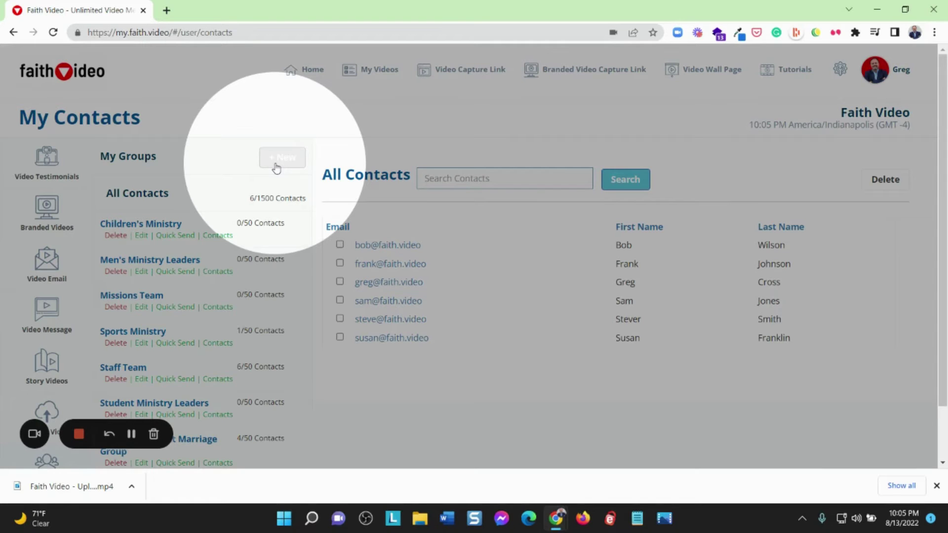
# Open the CSV contact upload form and check the group list and file picker without choosing anything
pyautogui.click(276, 167)
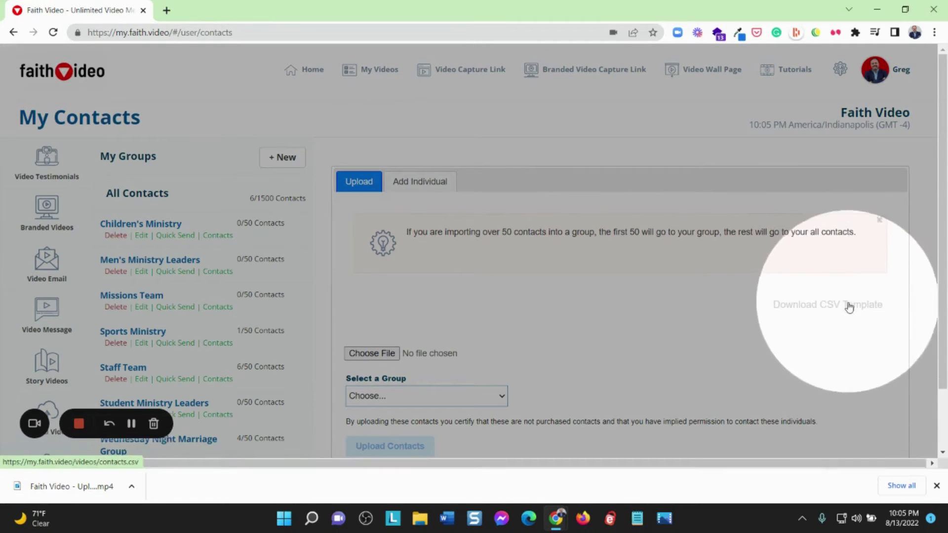
pyautogui.scroll(-1, 821, 339)
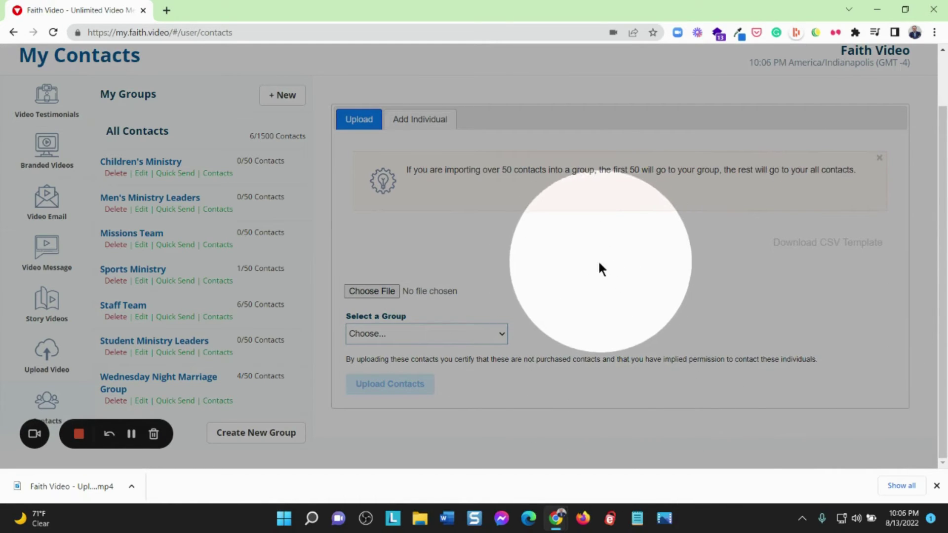
pyautogui.click(500, 334)
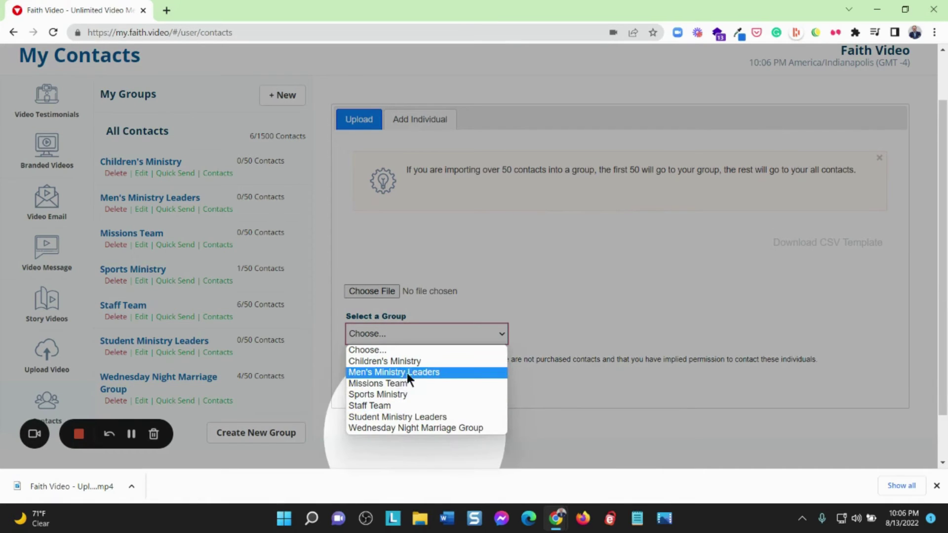
pyautogui.click(556, 279)
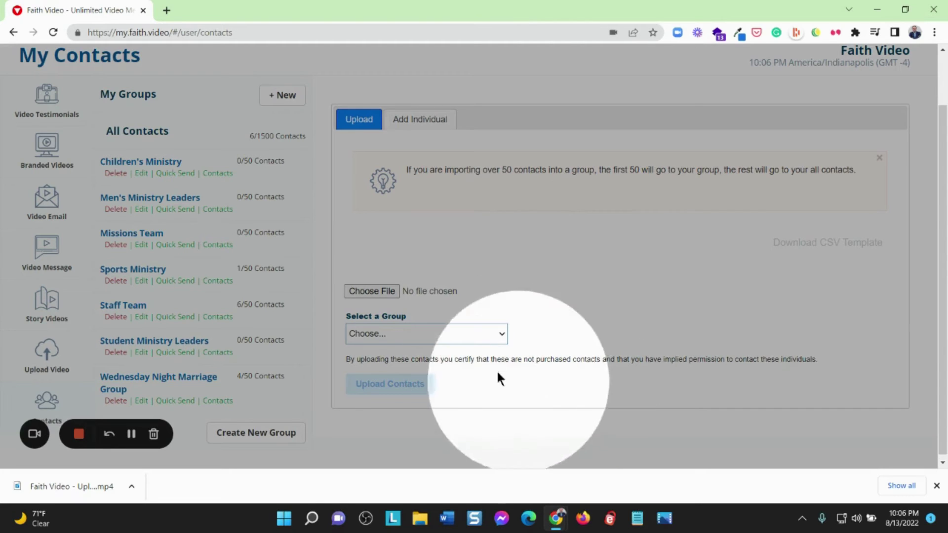
pyautogui.click(442, 333)
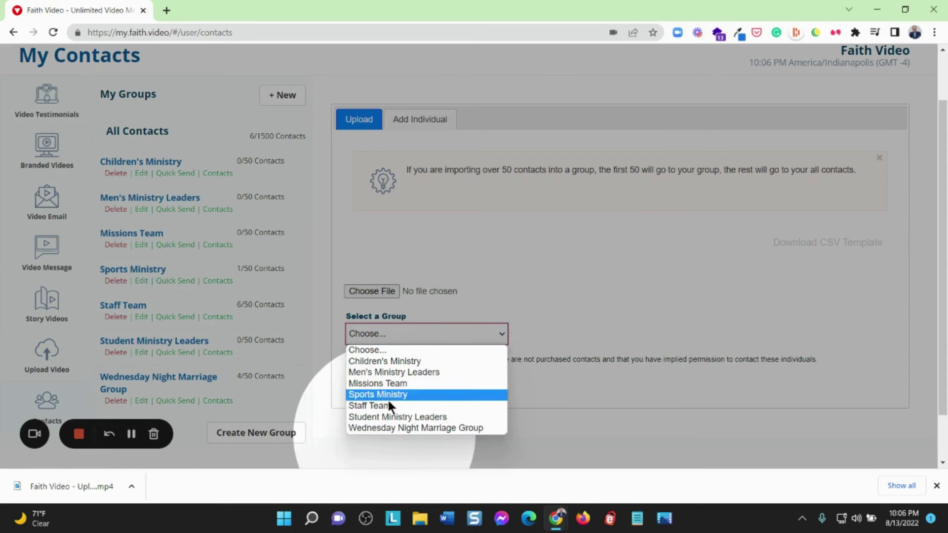
pyautogui.click(553, 274)
pyautogui.click(395, 384)
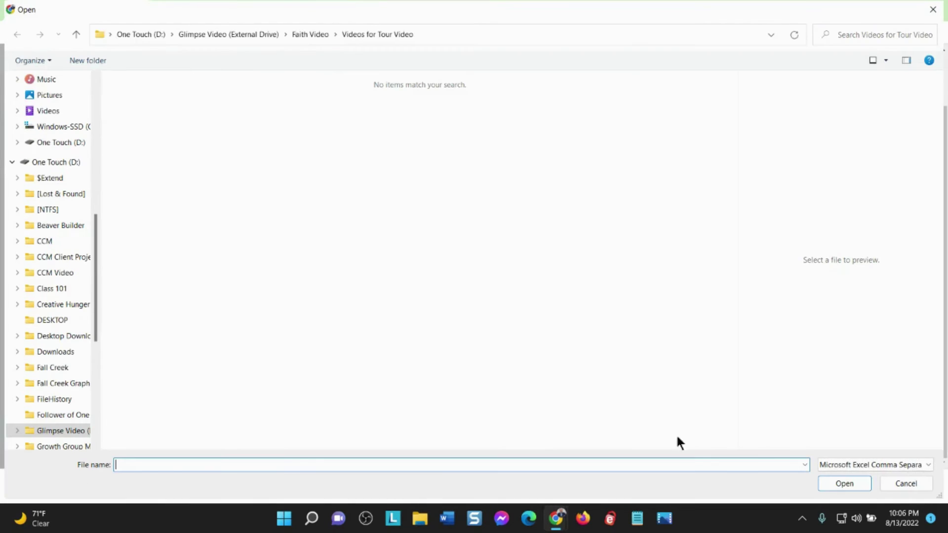
pyautogui.click(899, 483)
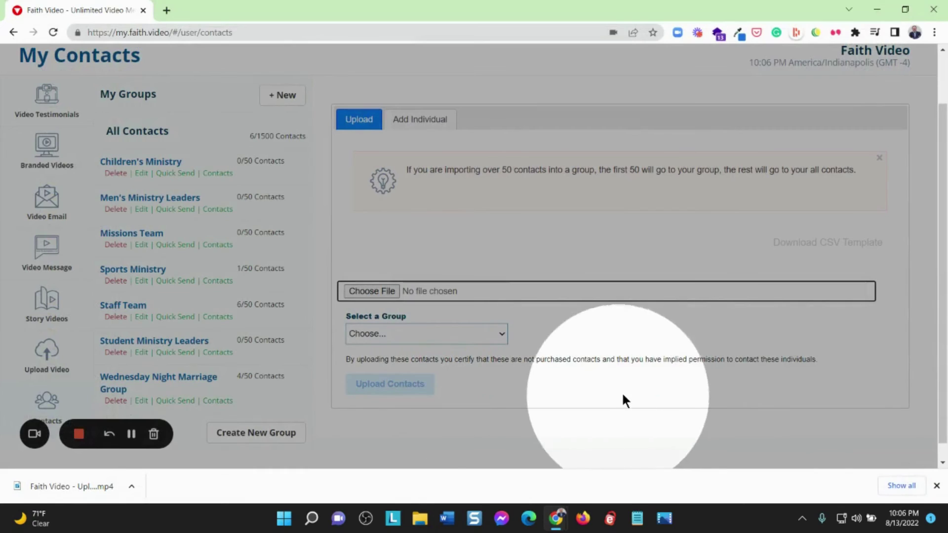